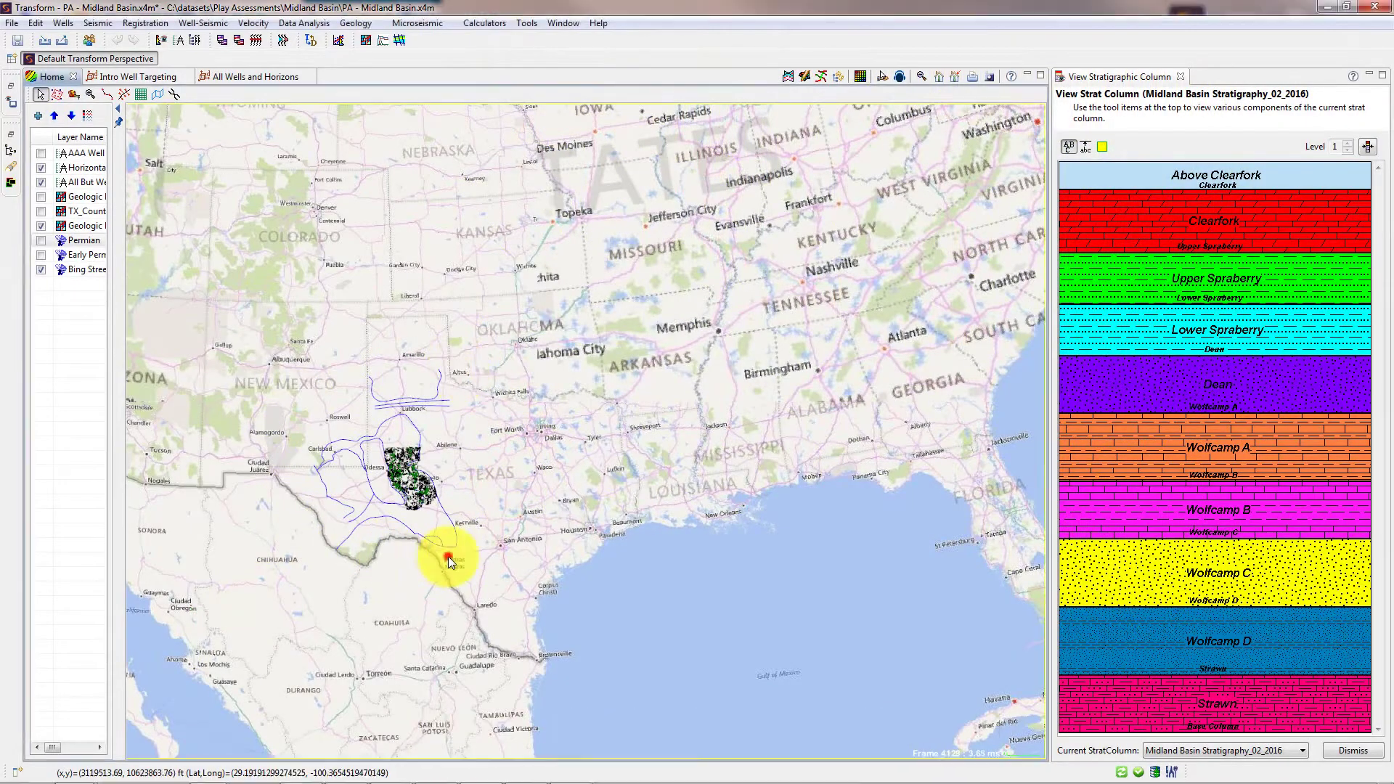
# - Zoom the map to the Midland Basin wells and view the Early Permian and Permian layers beneath them, hiding both again
pyautogui.moveTo(451, 554); pyautogui.dragTo(606, 461)
pyautogui.moveTo(496, 311); pyautogui.dragTo(570, 405)
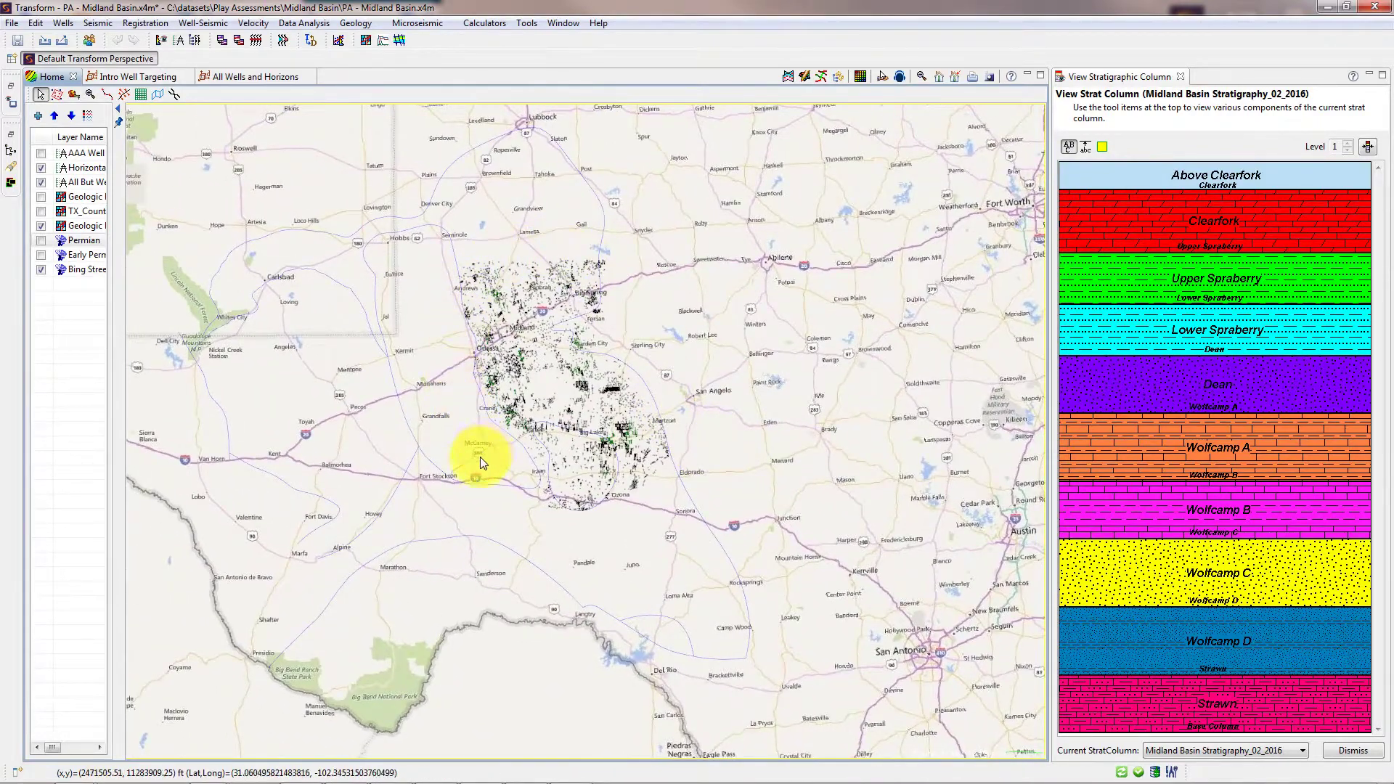
pyautogui.click(41, 257)
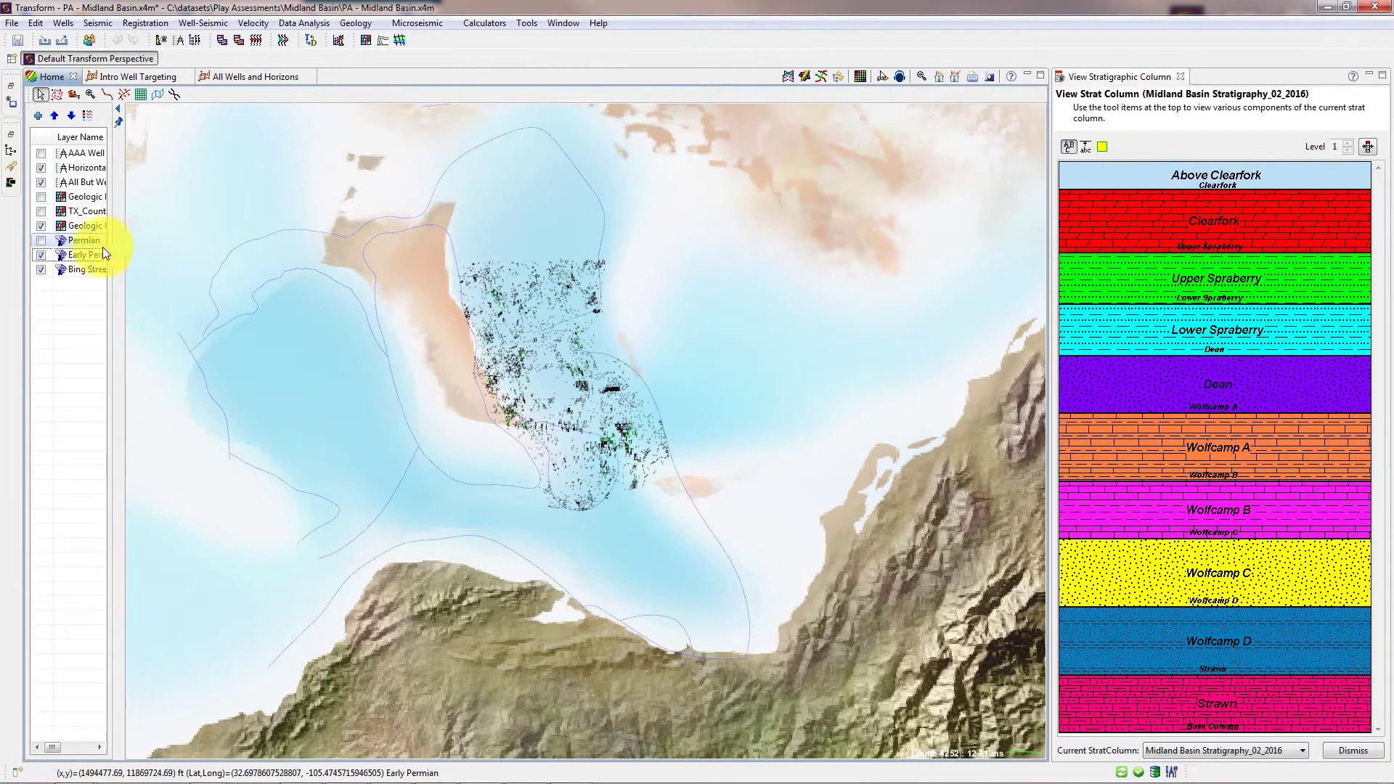
pyautogui.click(72, 257)
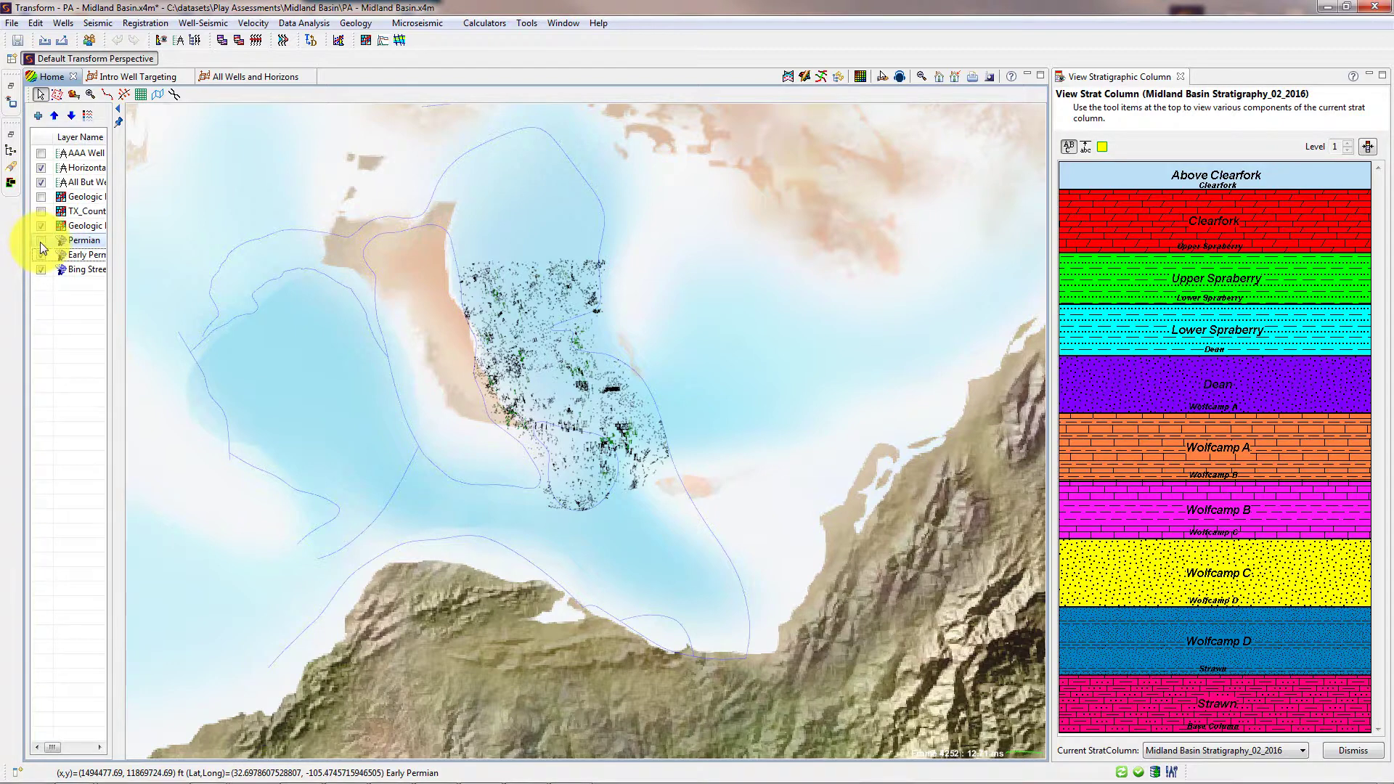
pyautogui.click(41, 241)
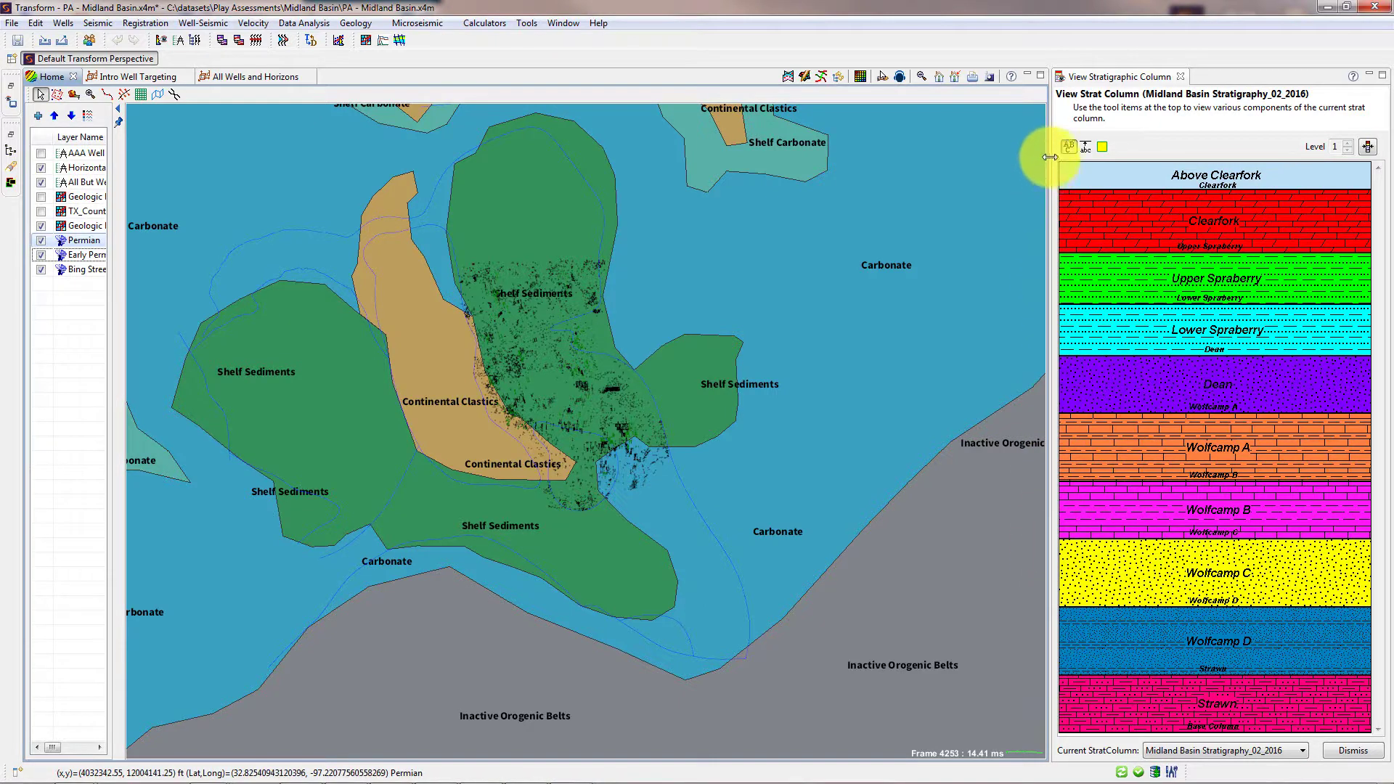
pyautogui.click(40, 254)
pyautogui.scroll(-3, 450, 406)
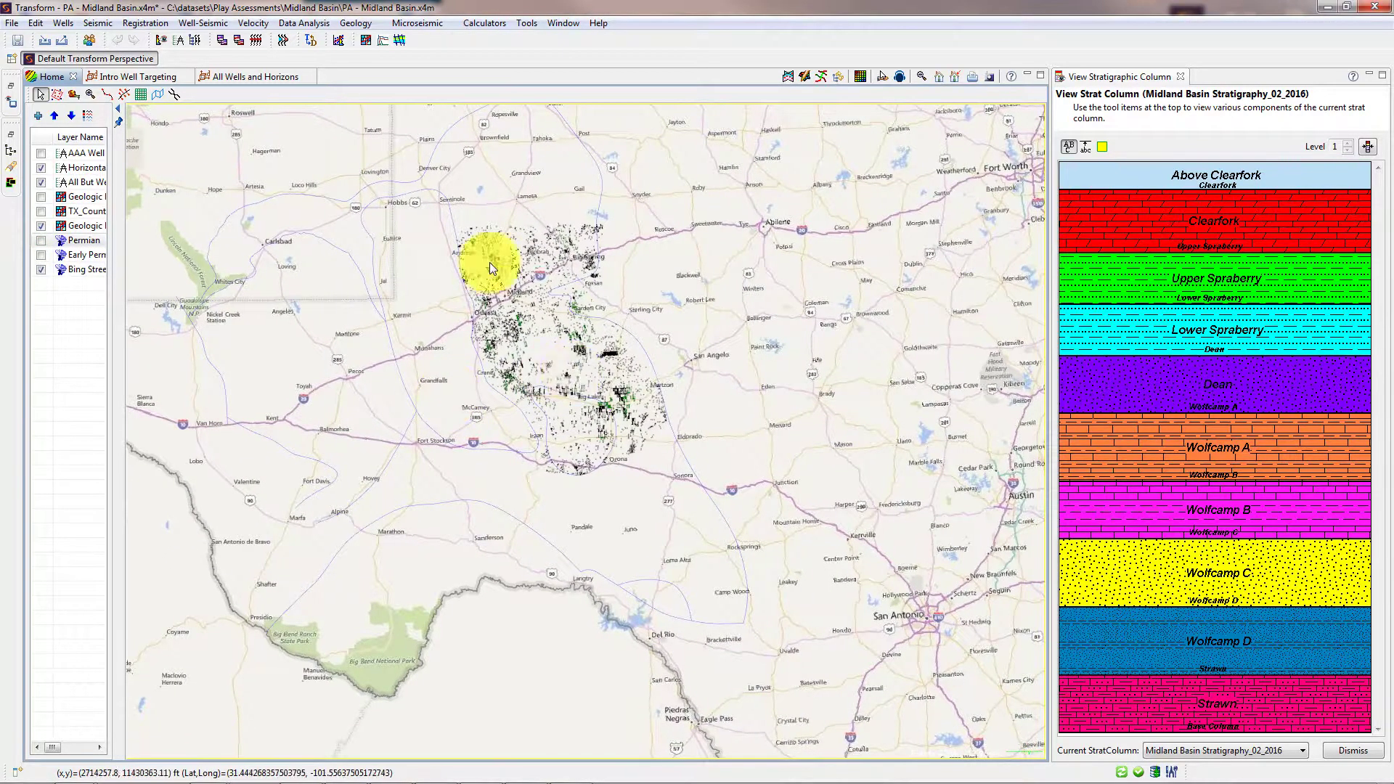
# - Inspect the landing depths of all wellbores in the All Wells and Horizons 3D scene, with the horizons turned on
pyautogui.click(267, 77)
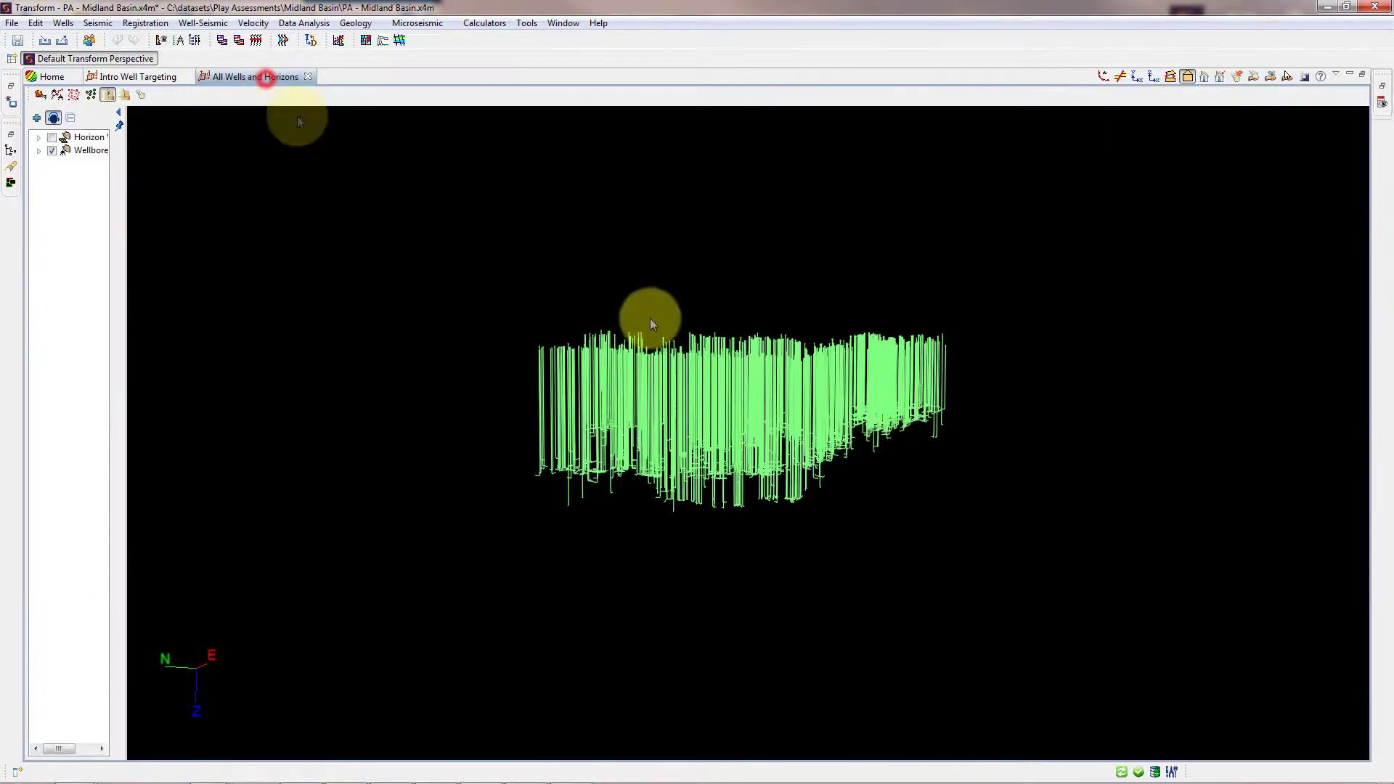
pyautogui.moveTo(1081, 487); pyautogui.dragTo(1050, 521)
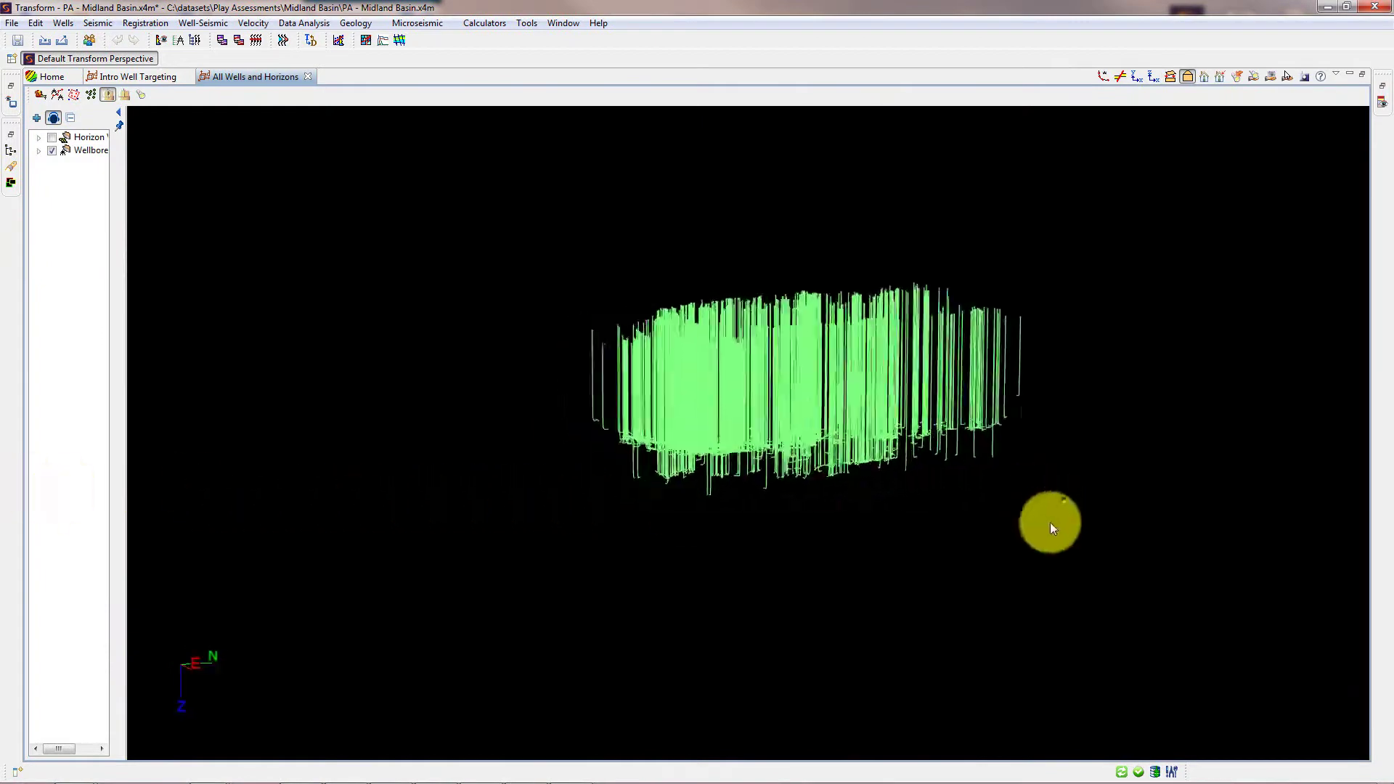
pyautogui.scroll(5, 1012, 611)
pyautogui.moveTo(969, 599); pyautogui.dragTo(710, 443)
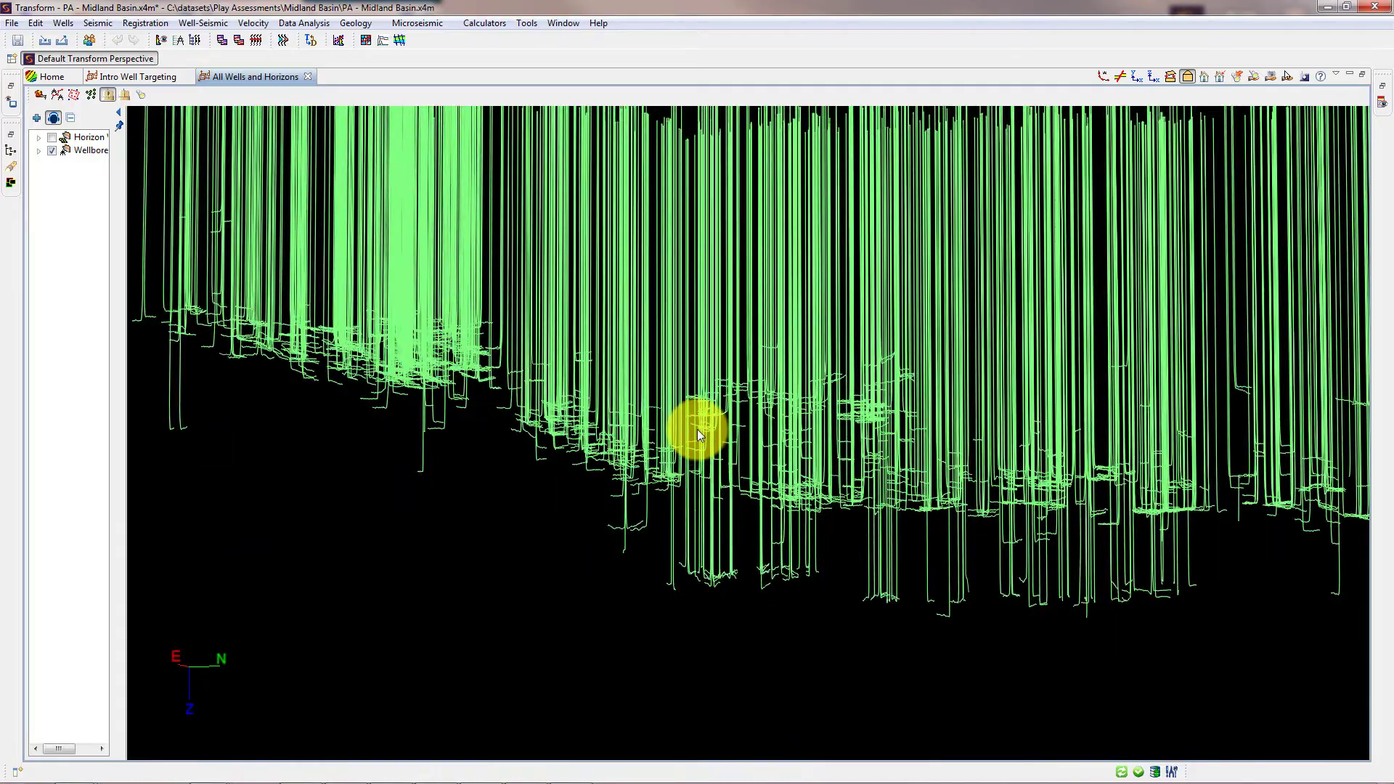
pyautogui.click(51, 138)
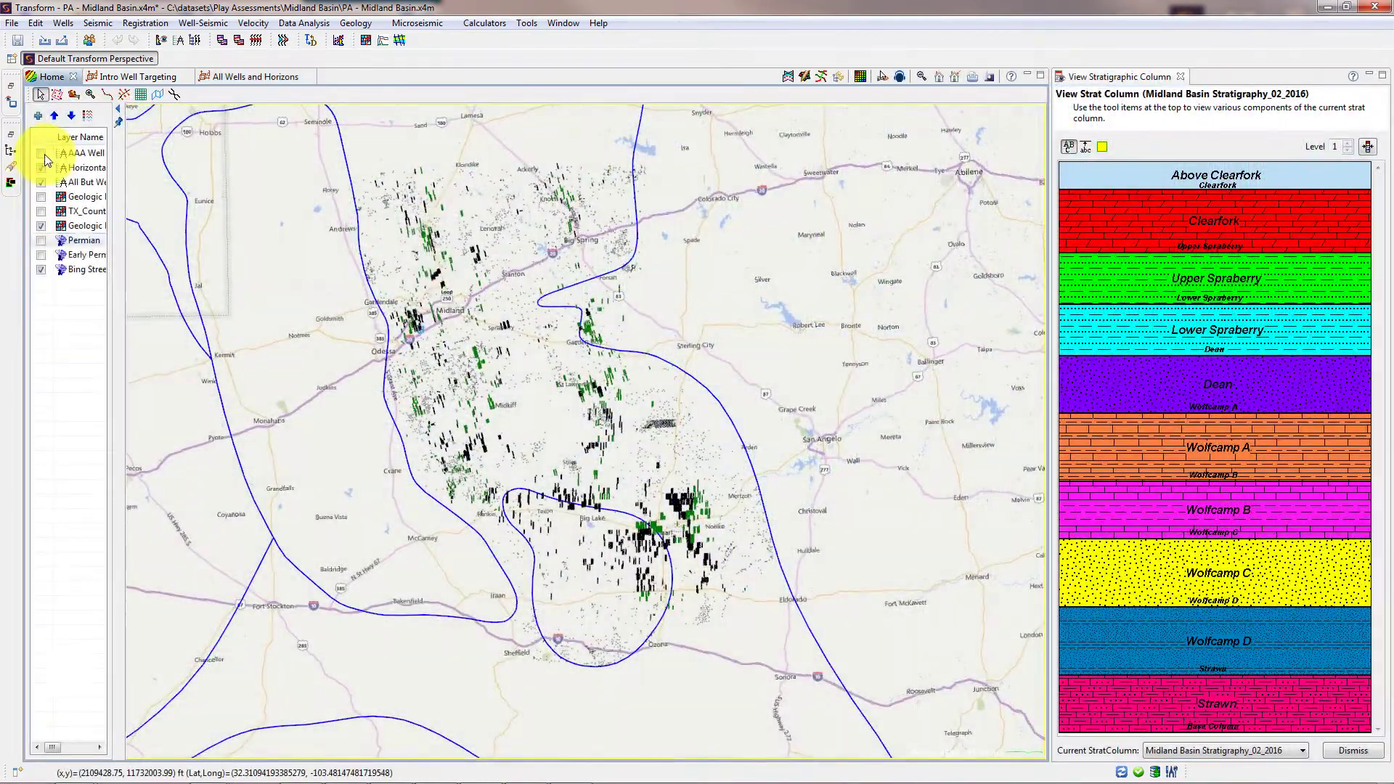
# - Show the AAA Well Targeting layer on the Home map and hide the Horizontal and All But Well Target layers
pyautogui.click(44, 155)
pyautogui.moveTo(317, 137); pyautogui.dragTo(584, 300)
pyautogui.click(41, 168)
pyautogui.click(41, 182)
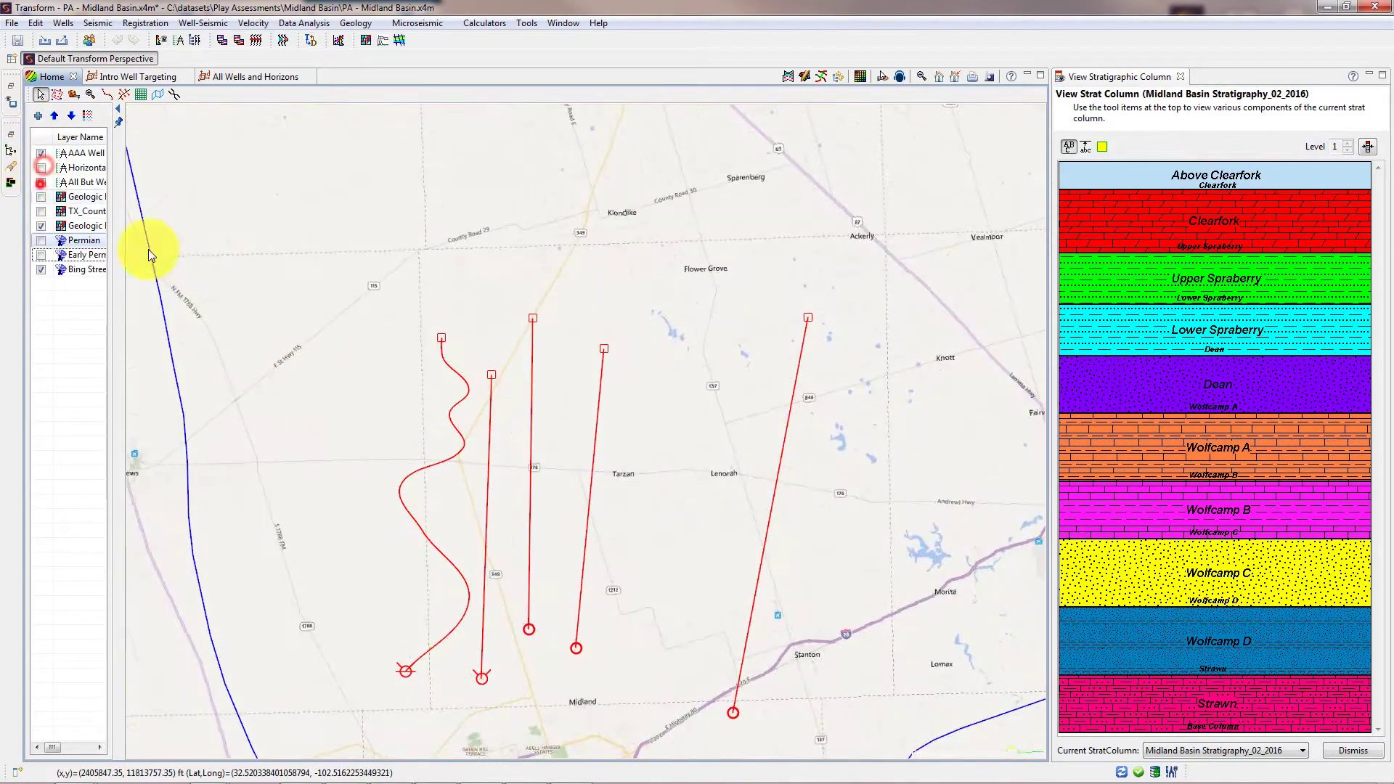
pyautogui.moveTo(545, 460); pyautogui.dragTo(457, 342)
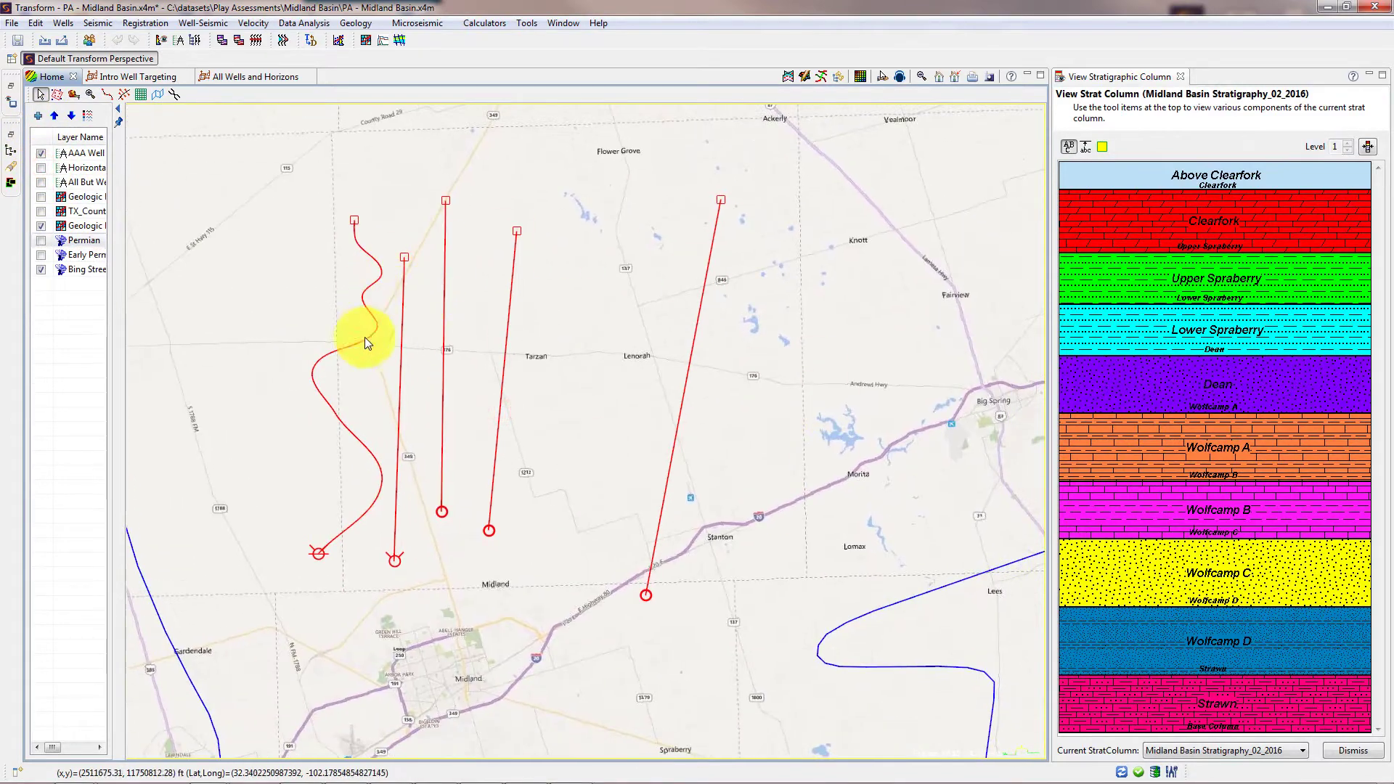
# - Close the stratigraphic column view and examine the training wellbores up close in the Intro Well Targeting 3D scene
pyautogui.click(1180, 76)
pyautogui.click(141, 75)
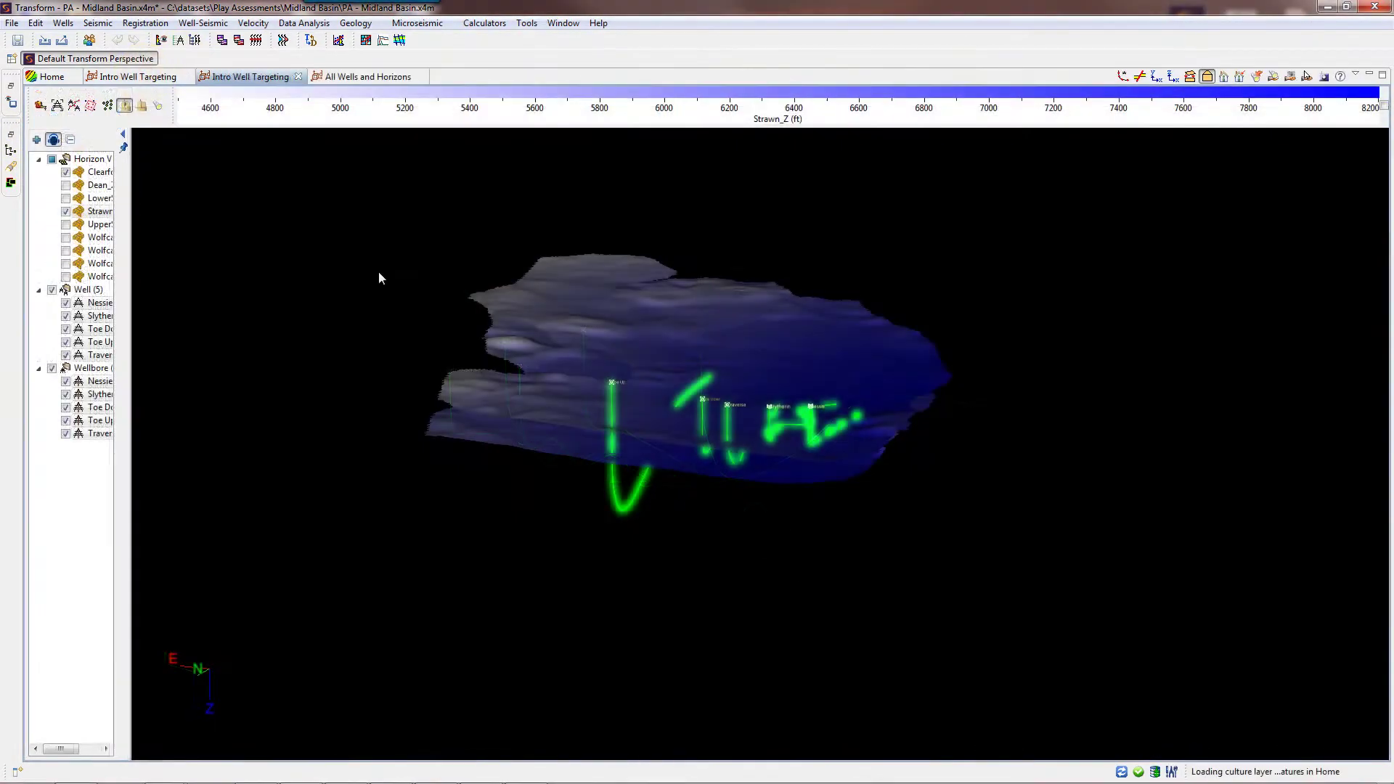
pyautogui.scroll(6, 325, 351)
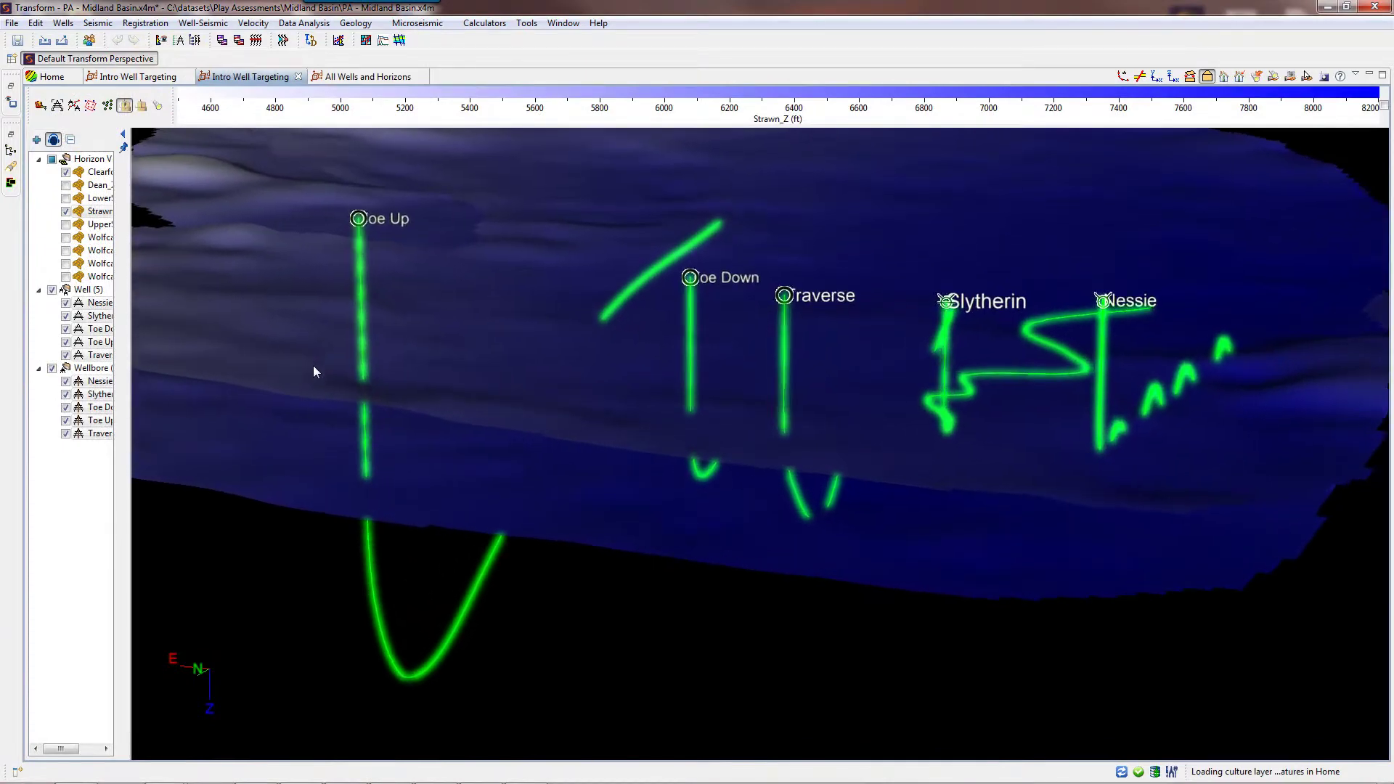
pyautogui.moveTo(394, 344); pyautogui.dragTo(93, 315)
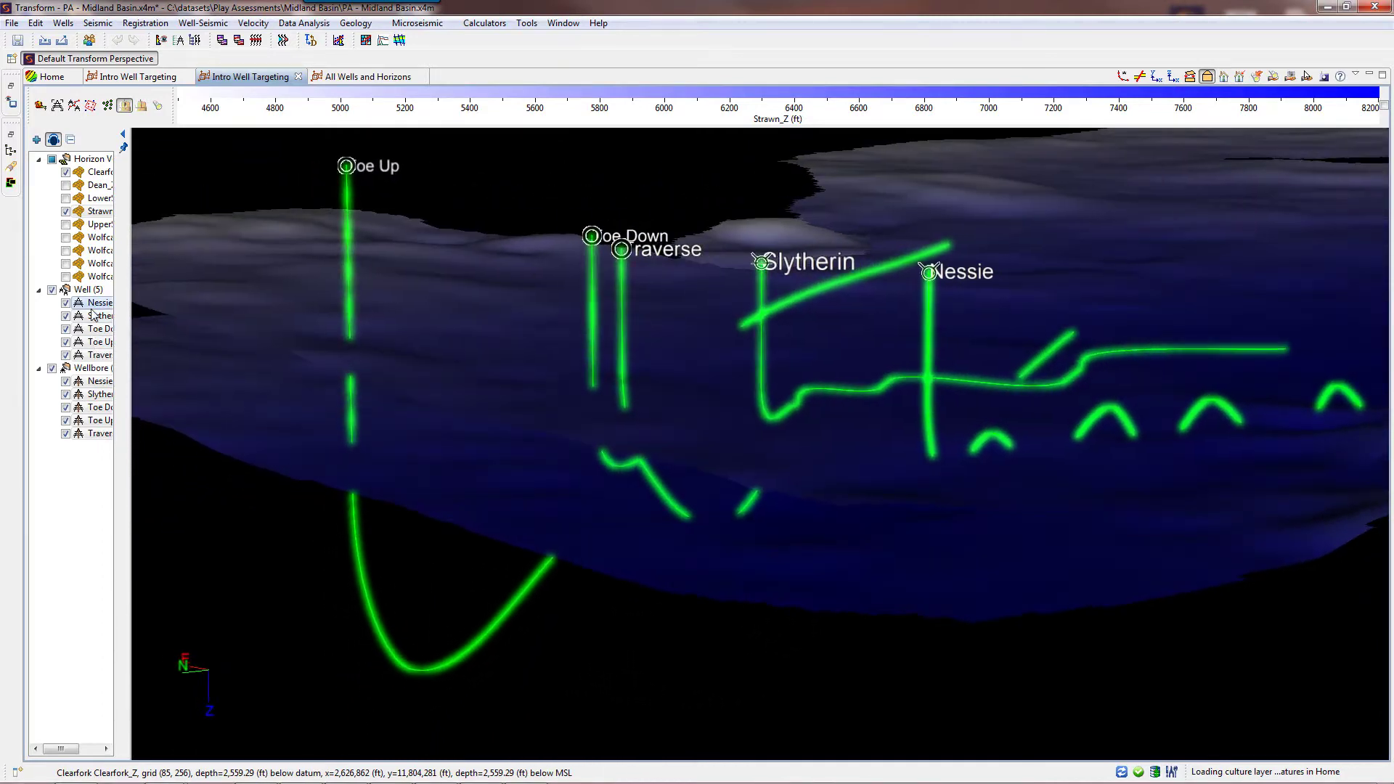
# - Open the Well Targeting tool, look through its wellbore results, zone results and QC pages, and return to the setup page
pyautogui.click(355, 22)
pyautogui.click(264, 228)
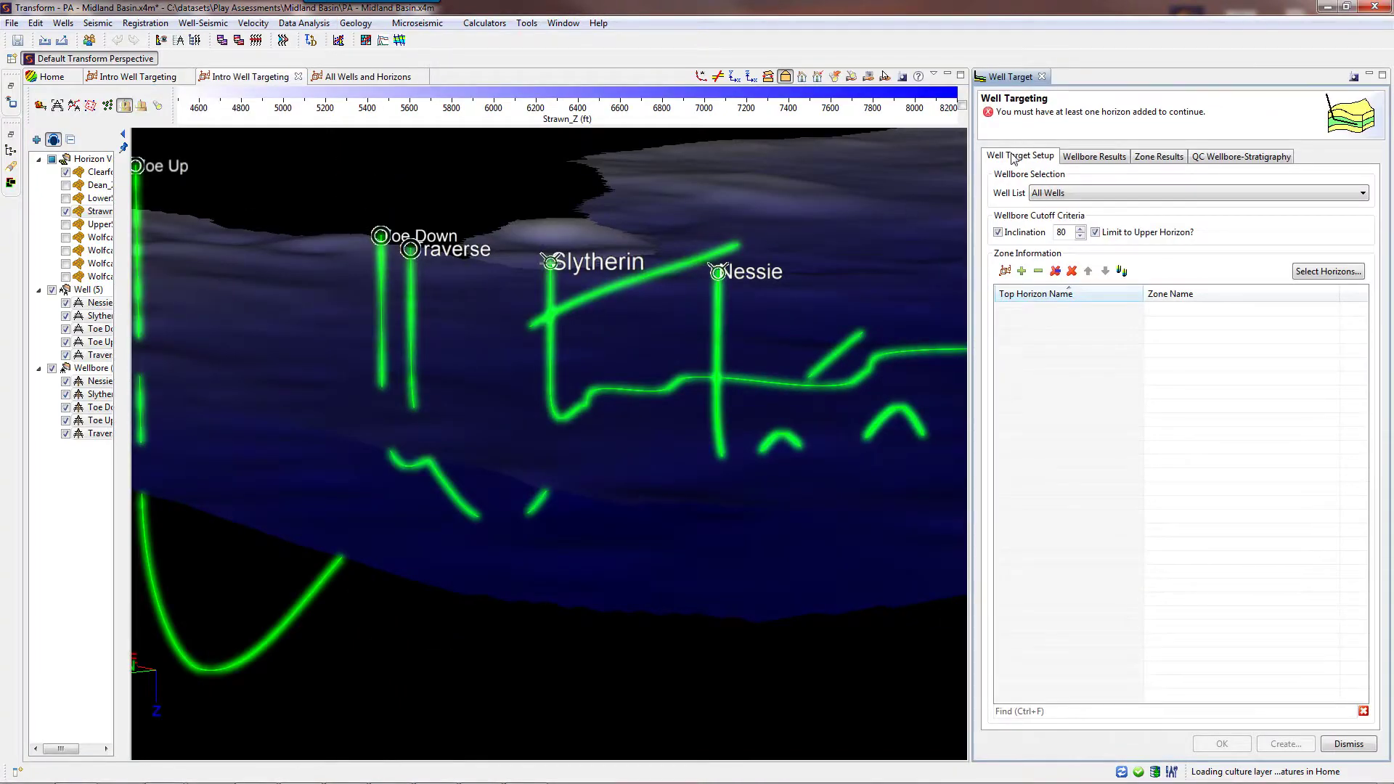
pyautogui.click(1096, 157)
pyautogui.click(1169, 158)
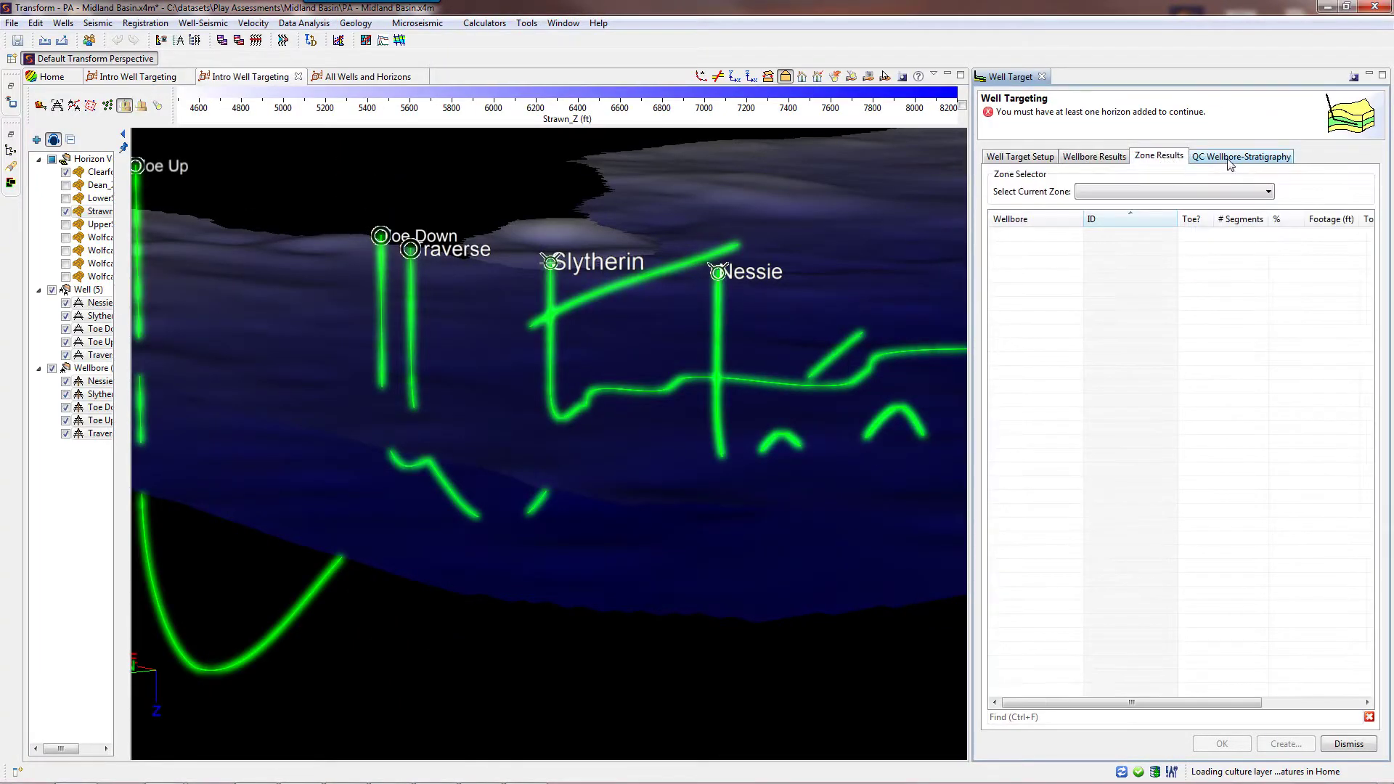
pyautogui.press('Right')
pyautogui.click(1023, 157)
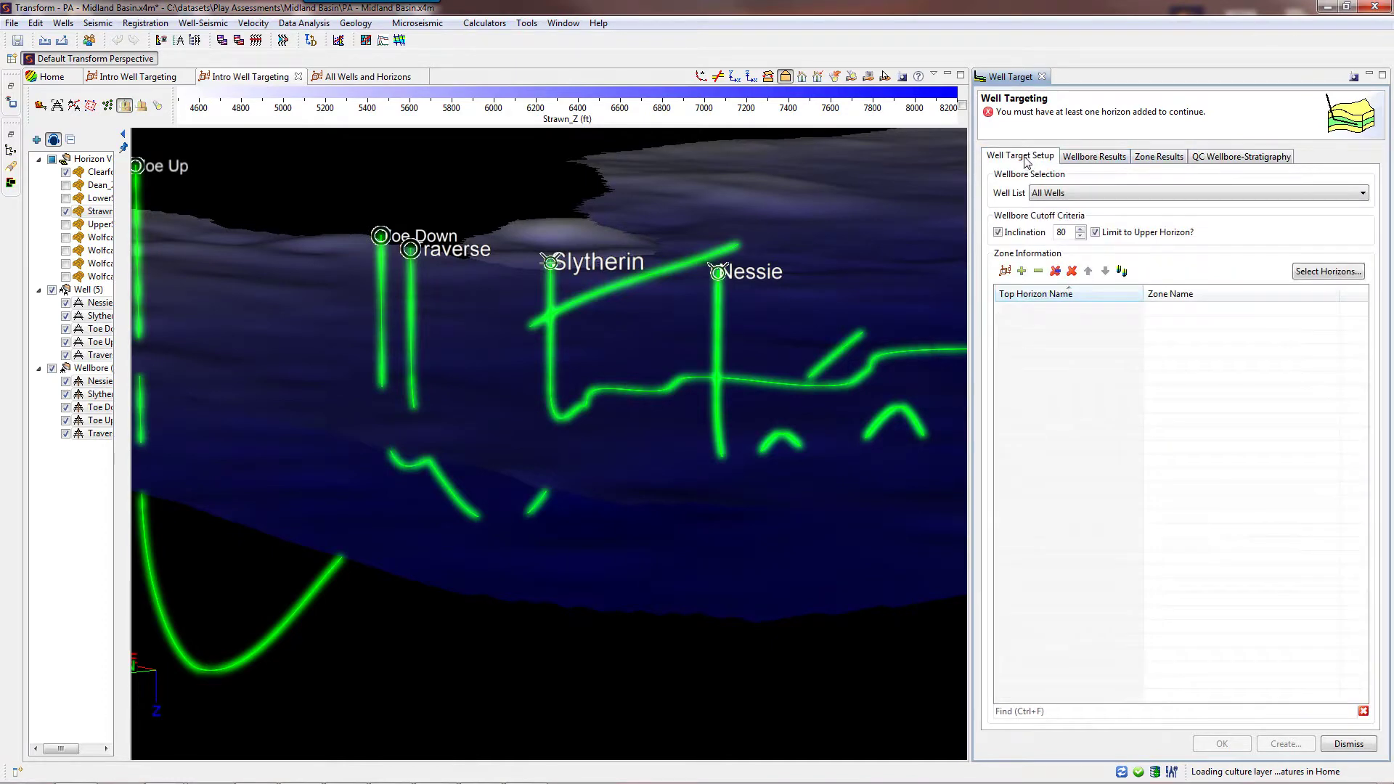
# - Limit the wellbore selection to the AAA Well Targeting Train well list
pyautogui.click(1141, 194)
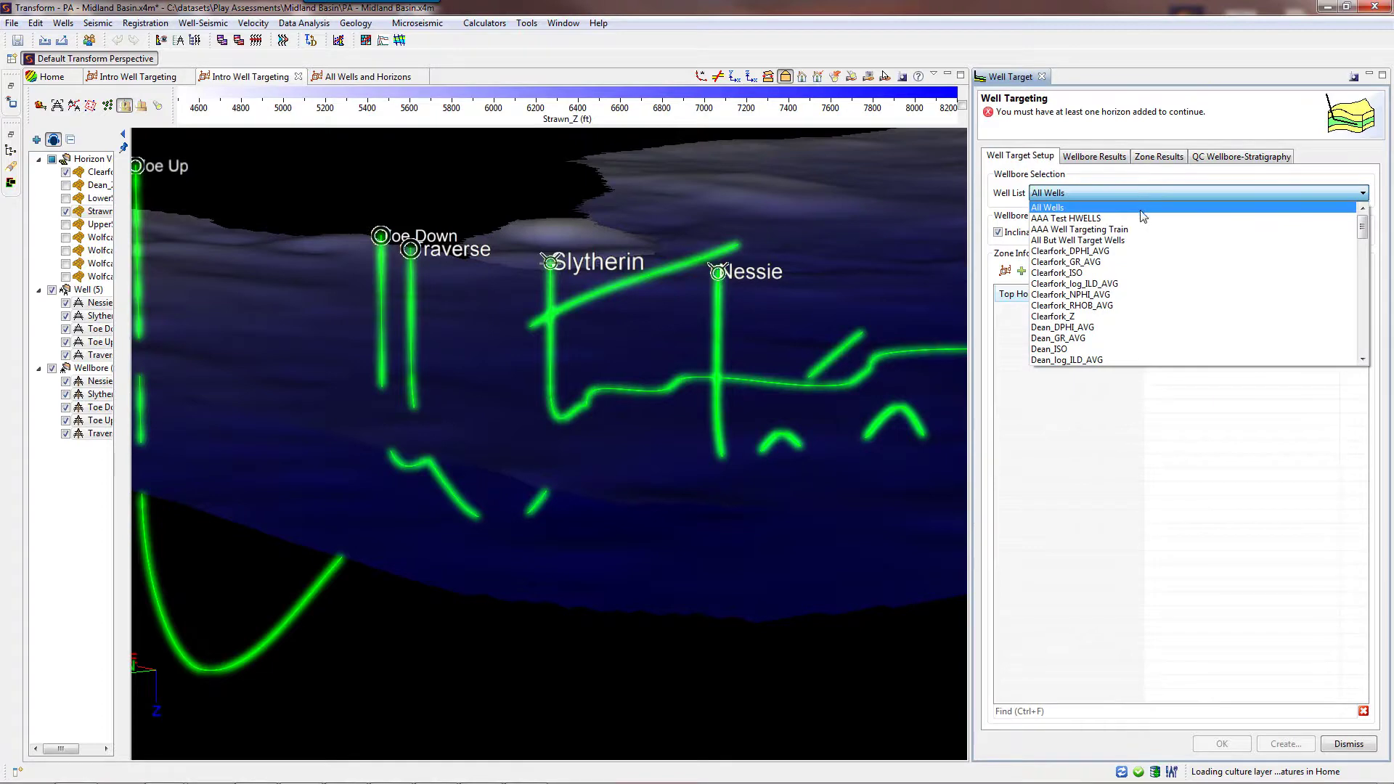
pyautogui.click(1142, 229)
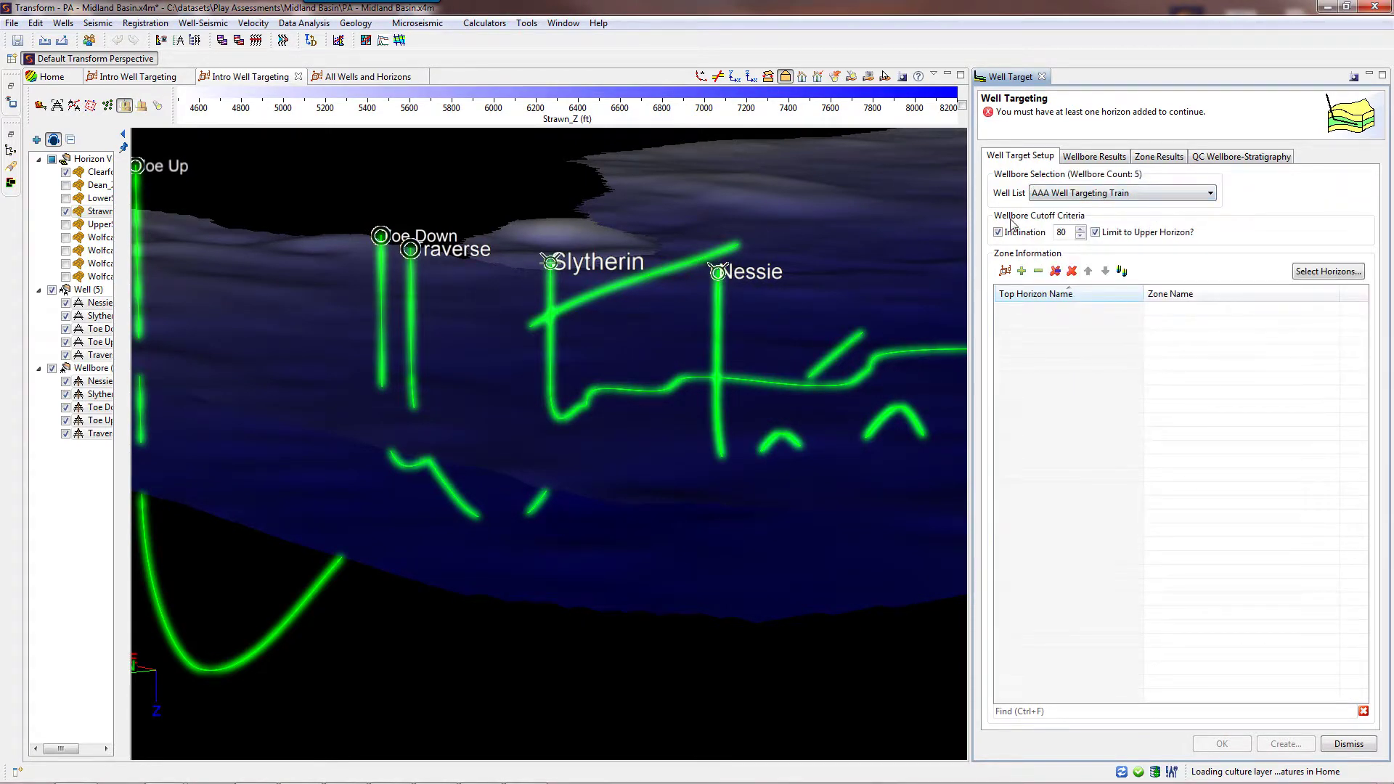
pyautogui.click(1081, 236)
# - Fill the zone information with the Midland Basin stratigraphic column and look at the manual horizon selection without adding any horizon
pyautogui.click(12, 135)
pyautogui.moveTo(72, 491); pyautogui.dragTo(1070, 341)
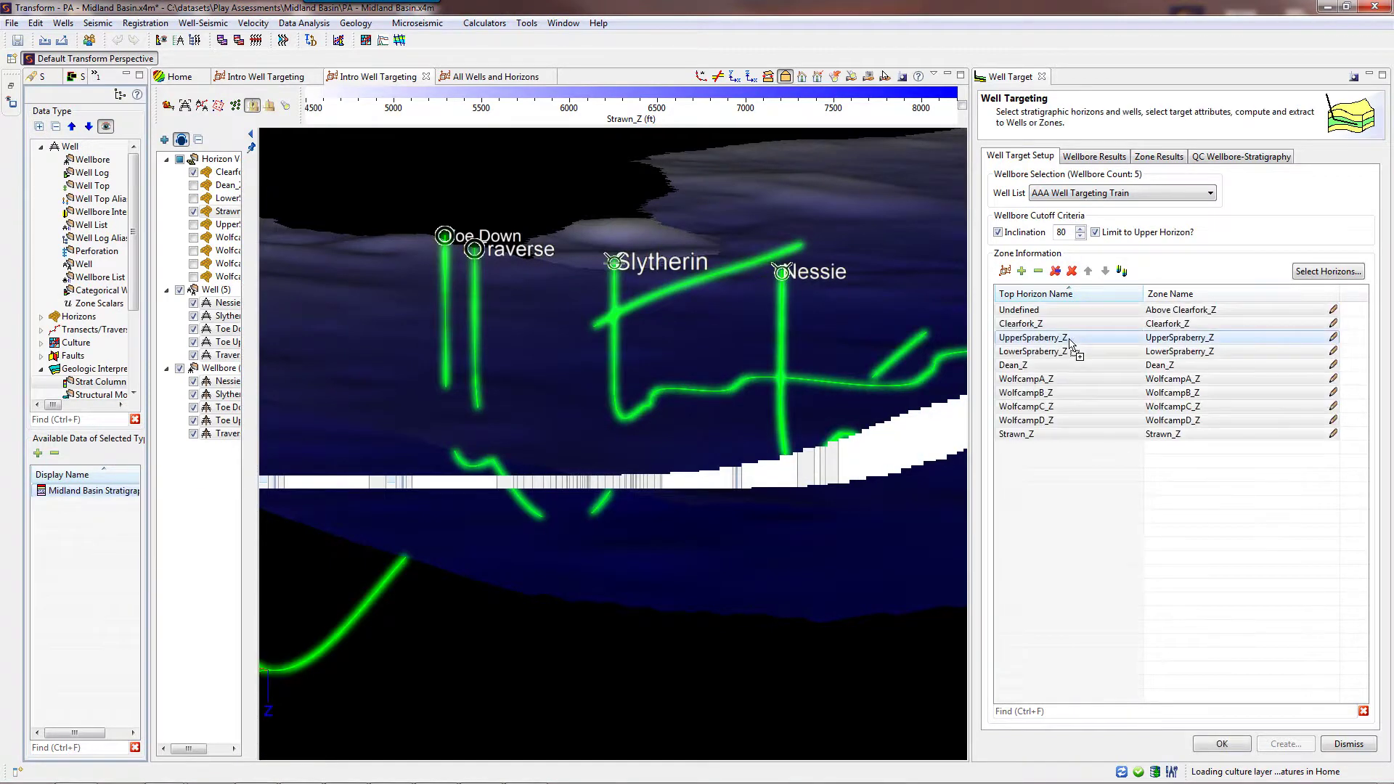
pyautogui.click(1340, 273)
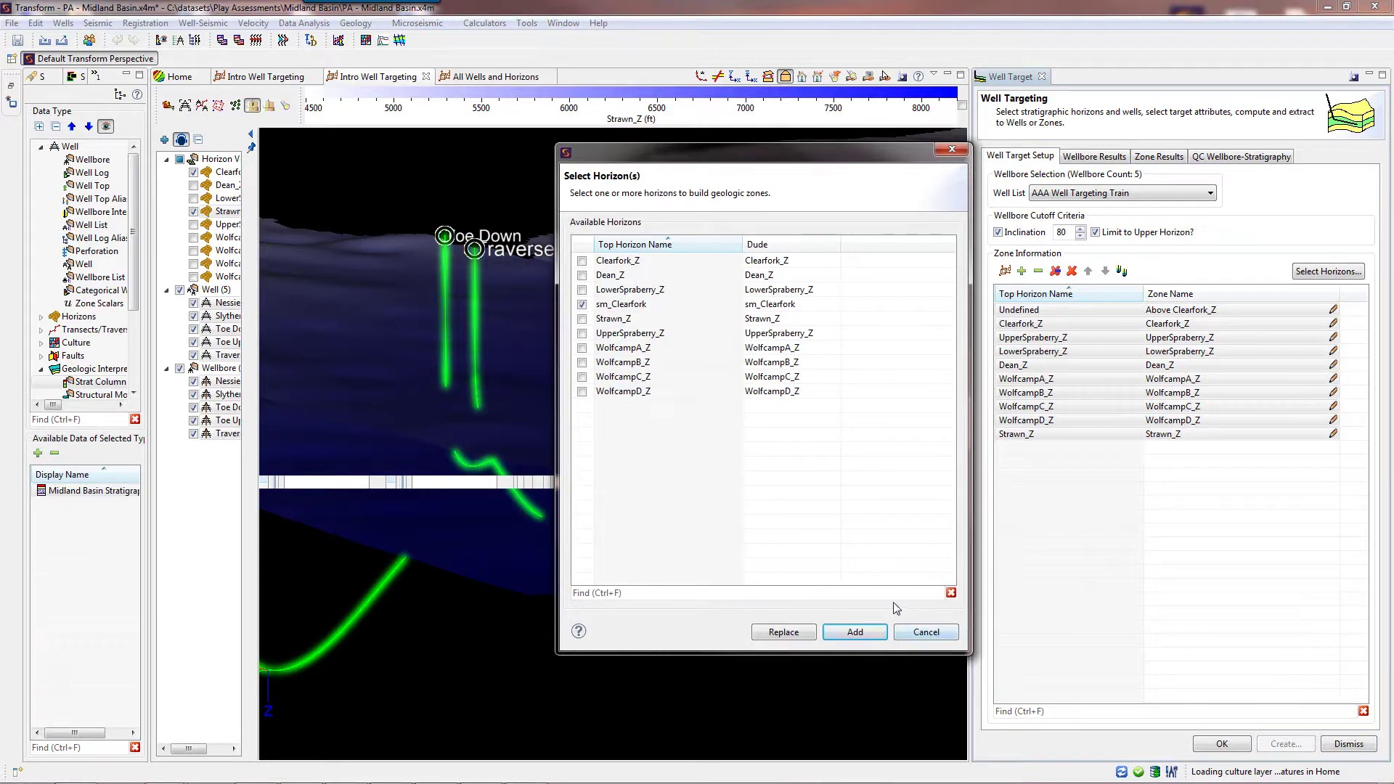
pyautogui.click(924, 632)
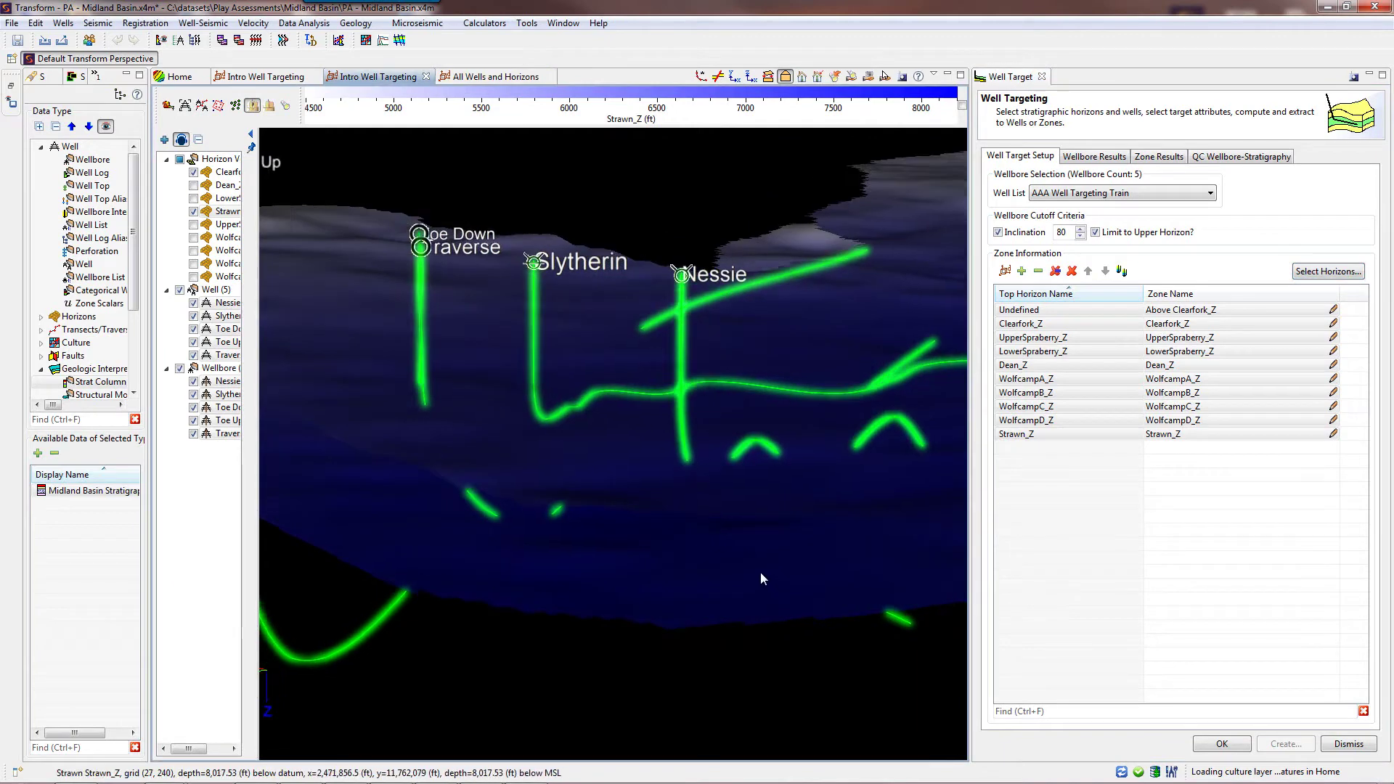
# - Enable the display of wellbore intervals in the 3D scene and compute the well target statistics
pyautogui.moveTo(761, 578); pyautogui.dragTo(956, 640)
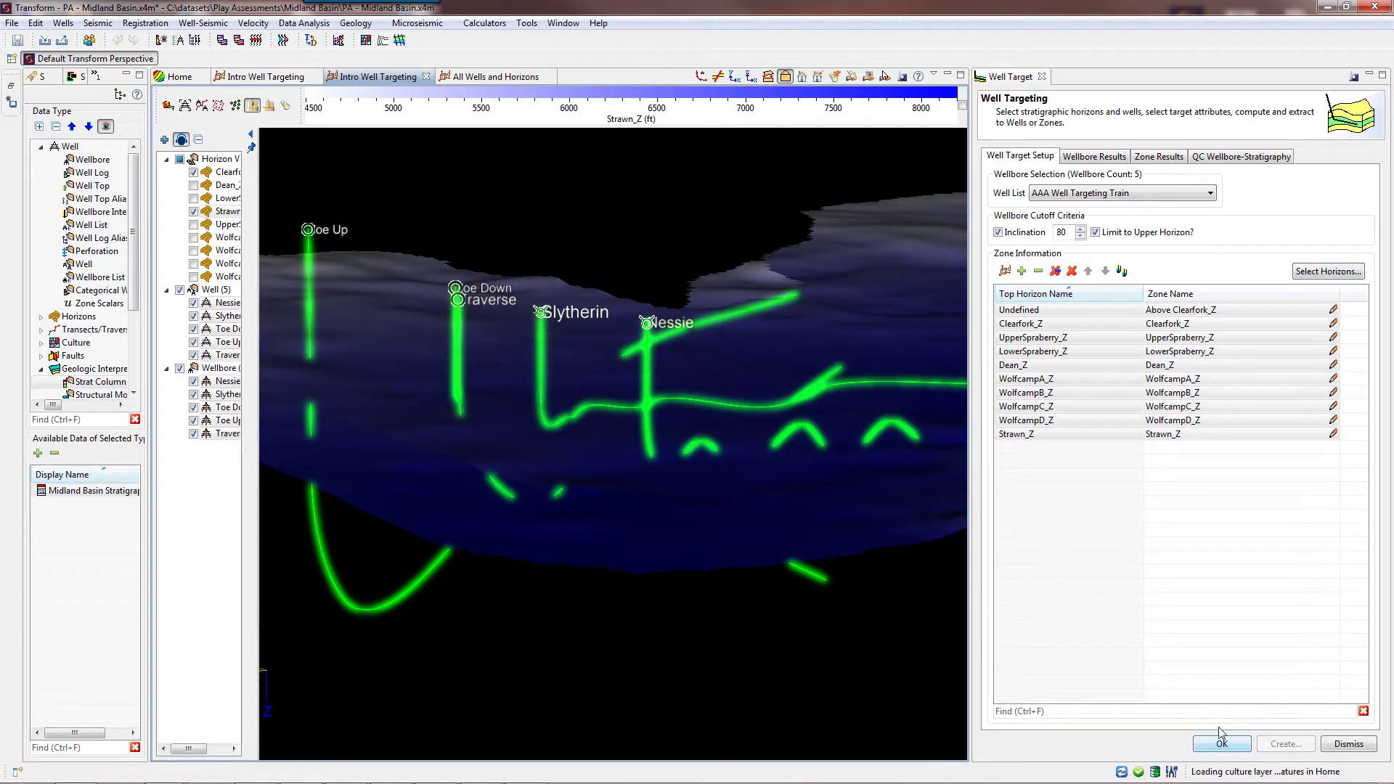
pyautogui.click(1122, 271)
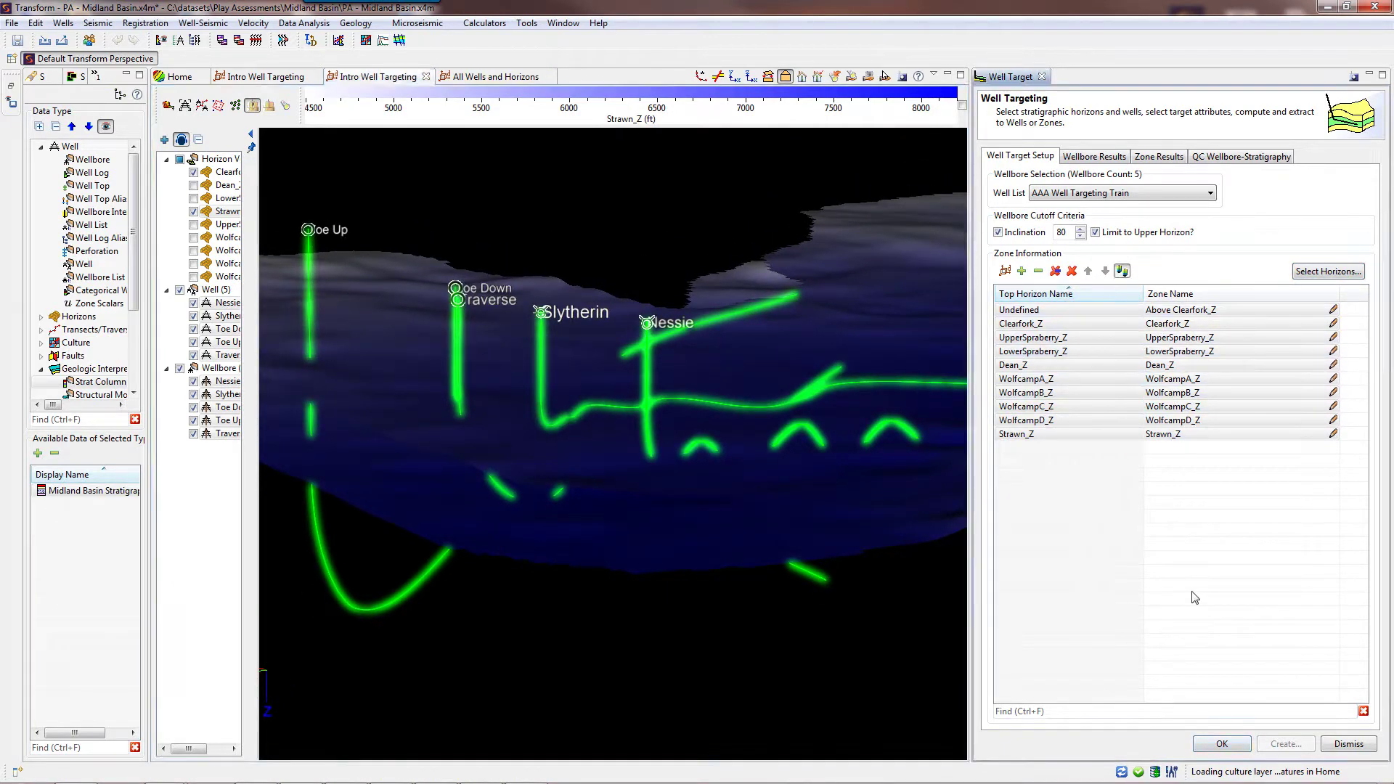
pyautogui.click(1222, 745)
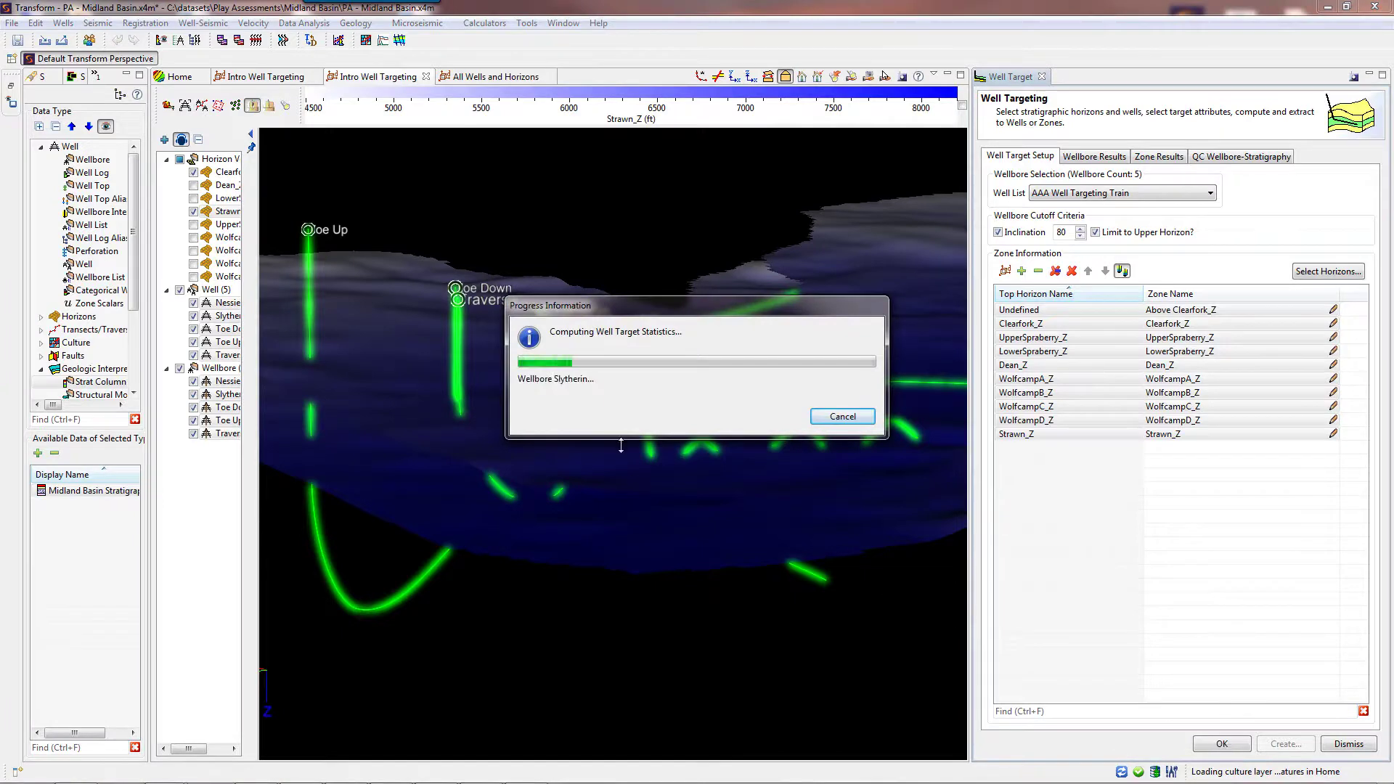
pyautogui.moveTo(790, 483); pyautogui.dragTo(753, 459)
# - Set the style of the wellbore intervals to No time control
pyautogui.rightClick(209, 453)
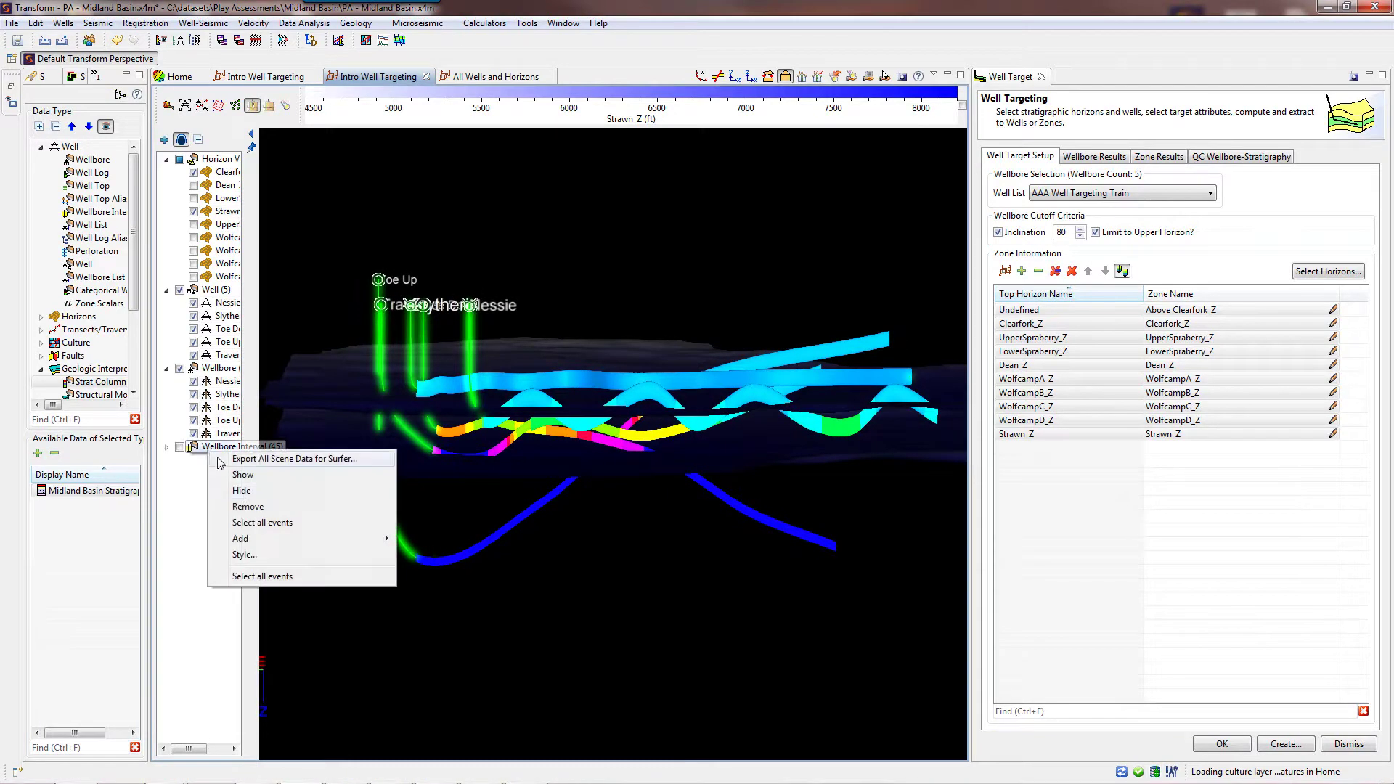
pyautogui.click(244, 554)
pyautogui.click(669, 337)
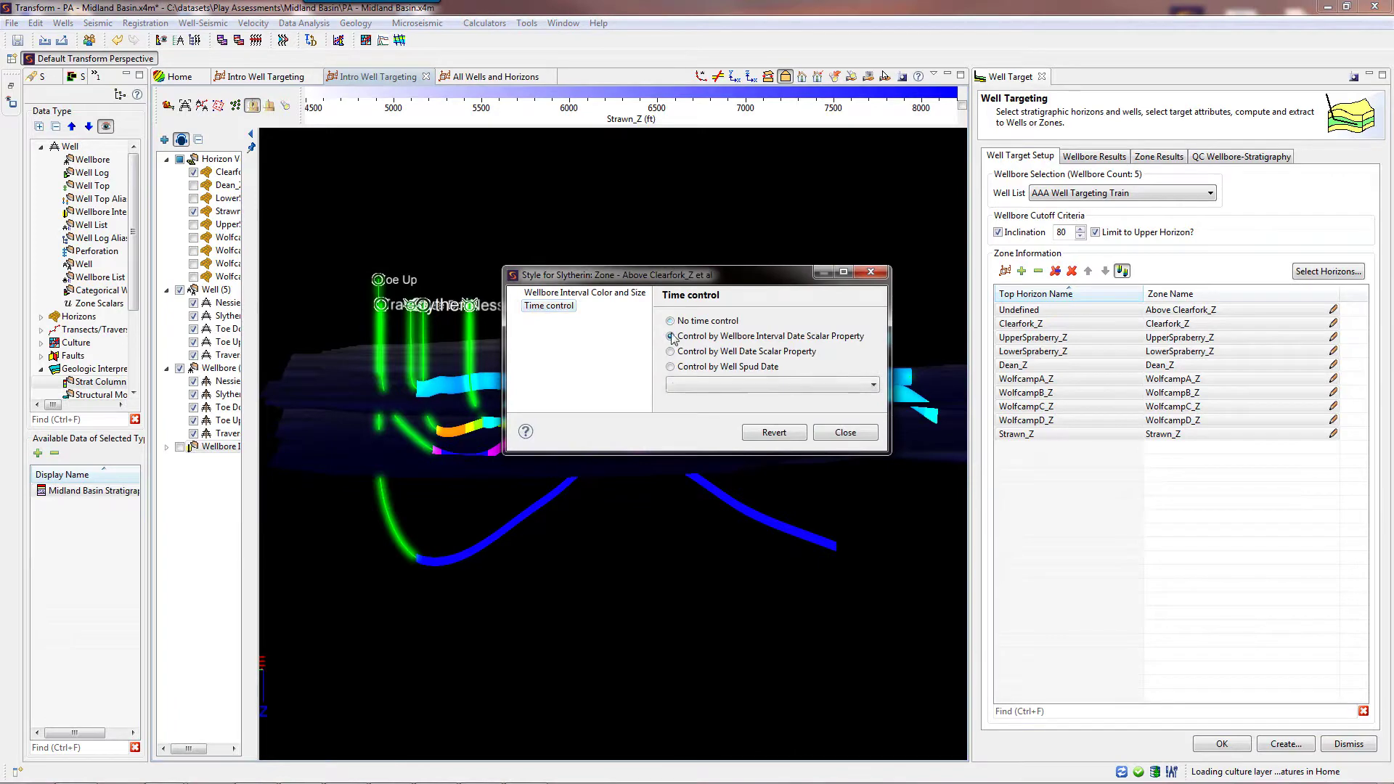
pyautogui.click(669, 321)
pyautogui.click(845, 433)
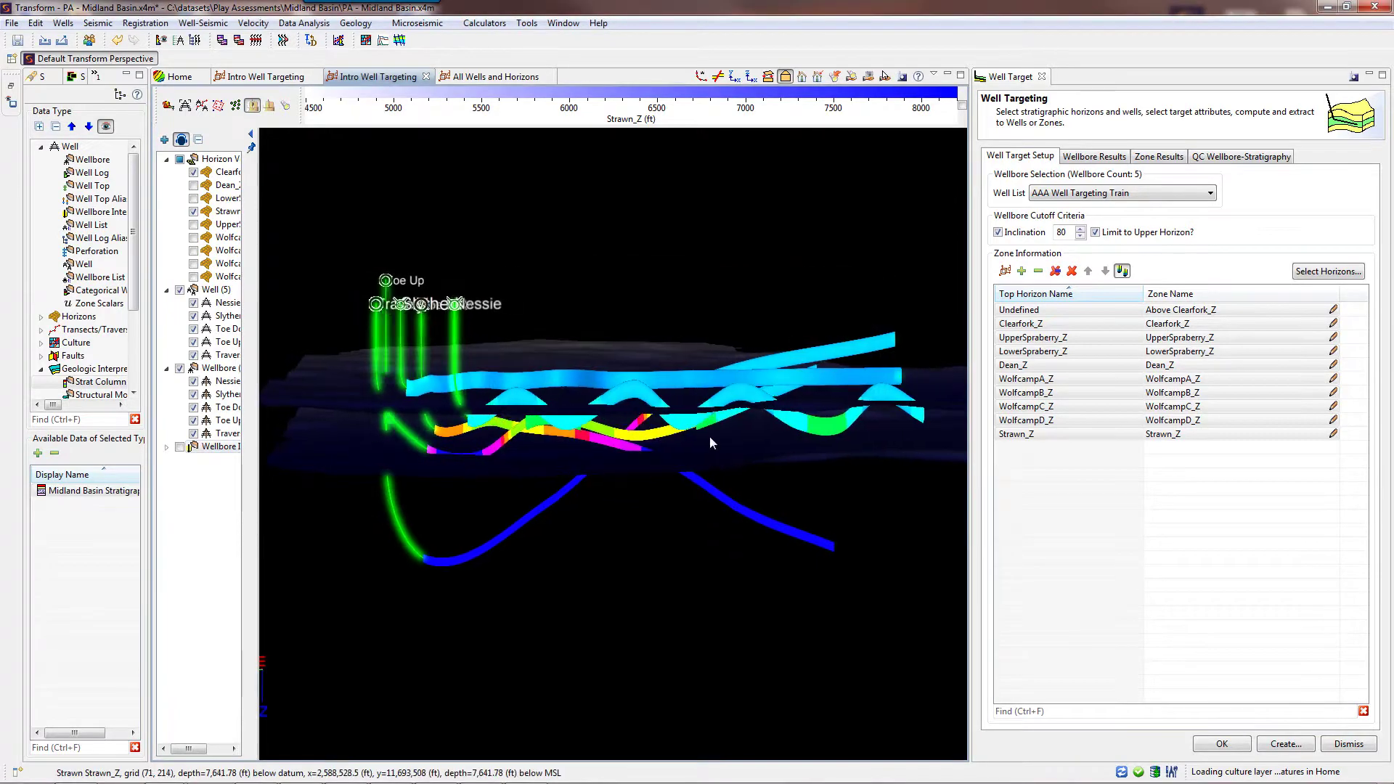
# - Expand the wellbore intervals, turn on all zones, and toggle the Clearfork_Z zone off and on in the 3D scene
pyautogui.click(166, 447)
pyautogui.click(179, 446)
pyautogui.click(194, 474)
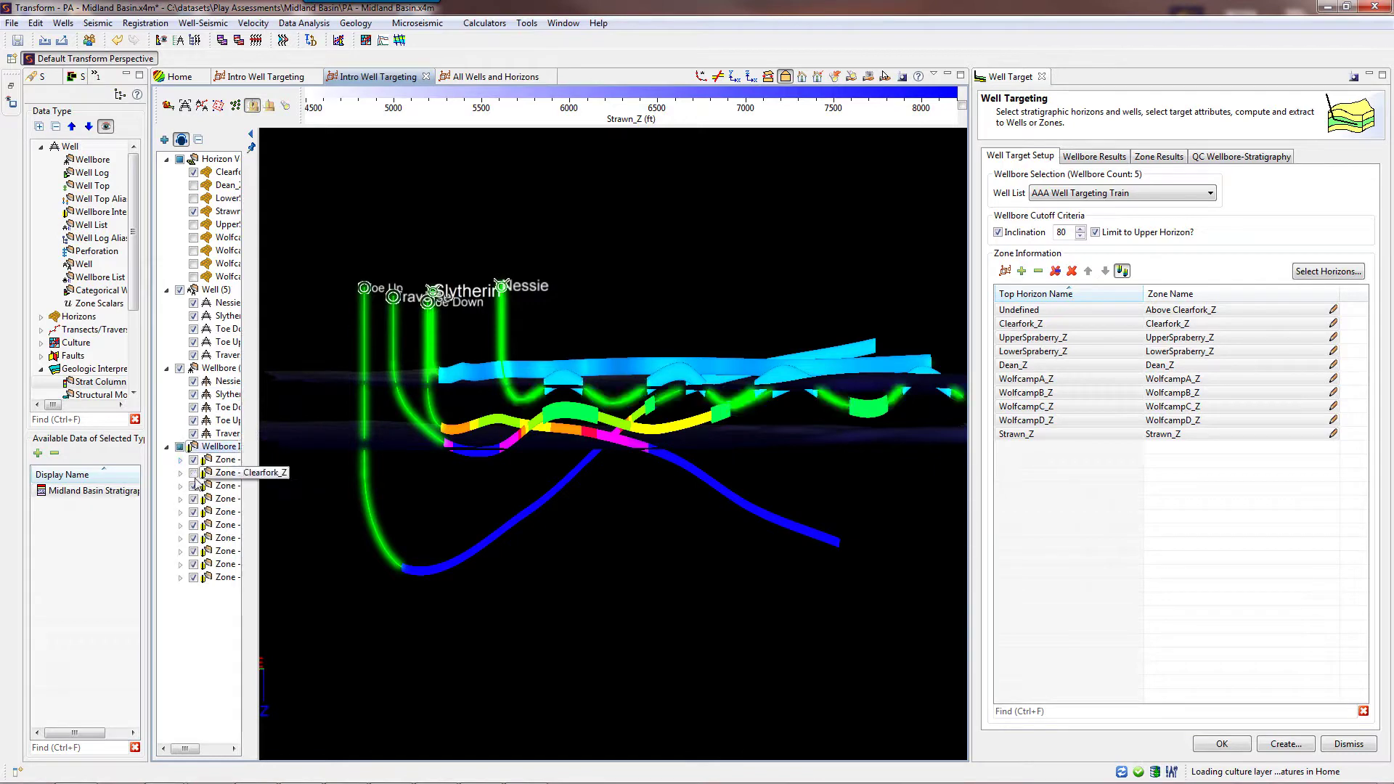
pyautogui.click(193, 473)
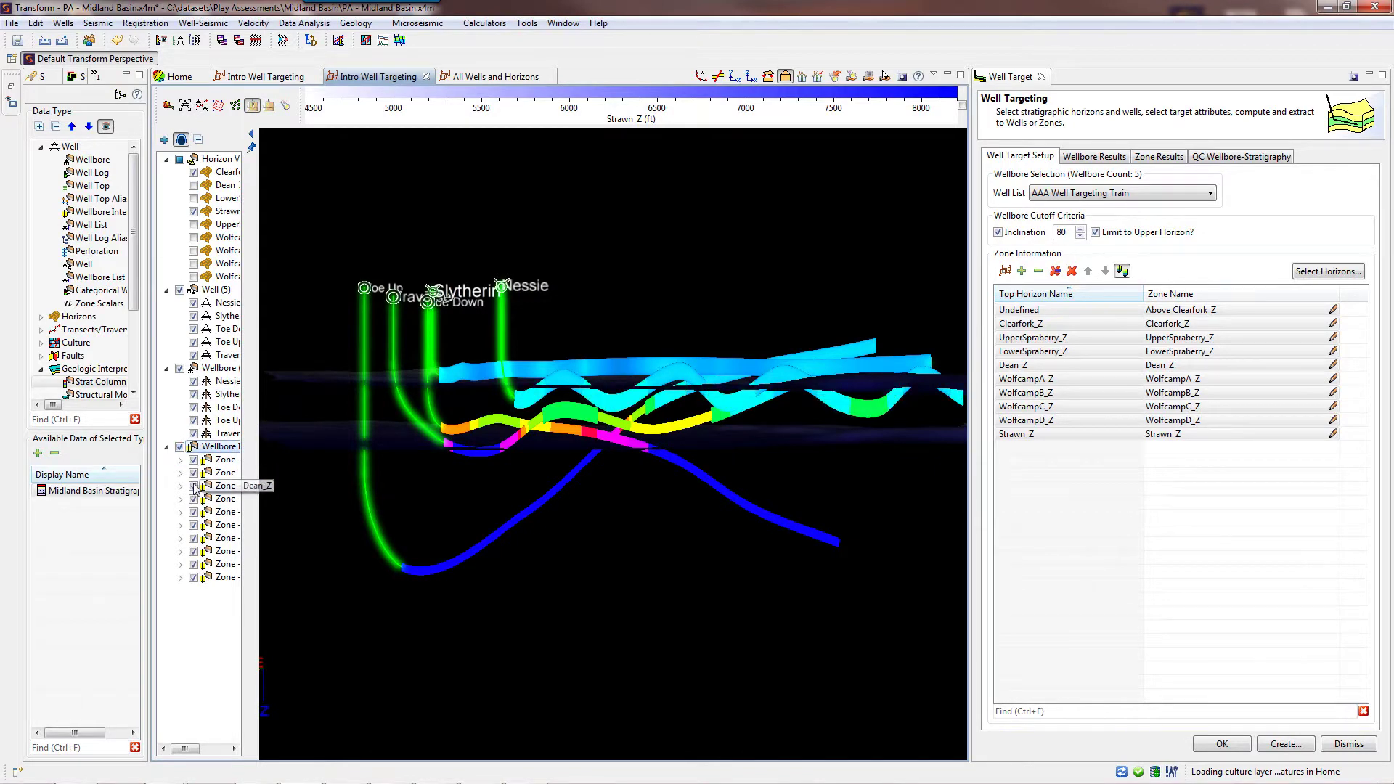
# - Maximize the Well Targeting view and sort the wellbore results by Heal Zone and finally by Toe Zone
pyautogui.doubleClick(1066, 76)
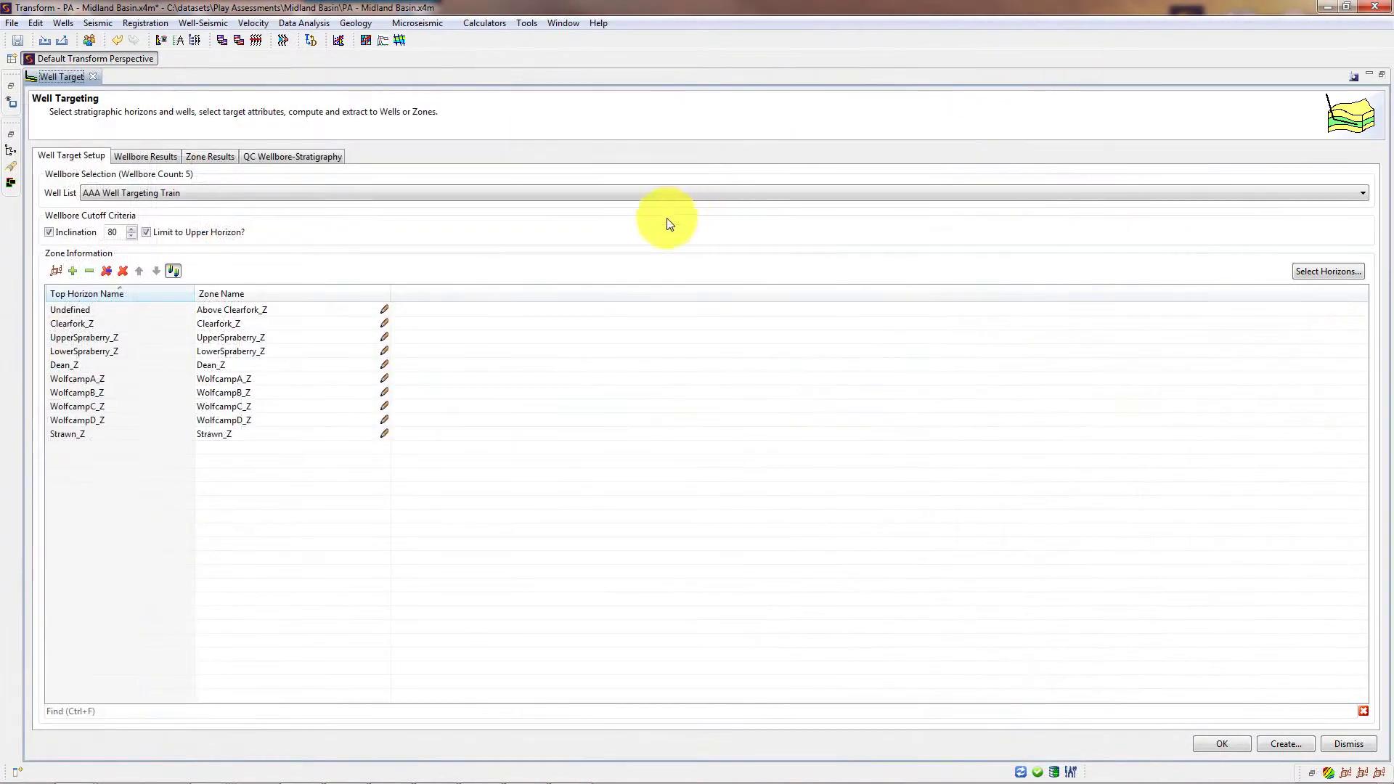
pyautogui.click(150, 159)
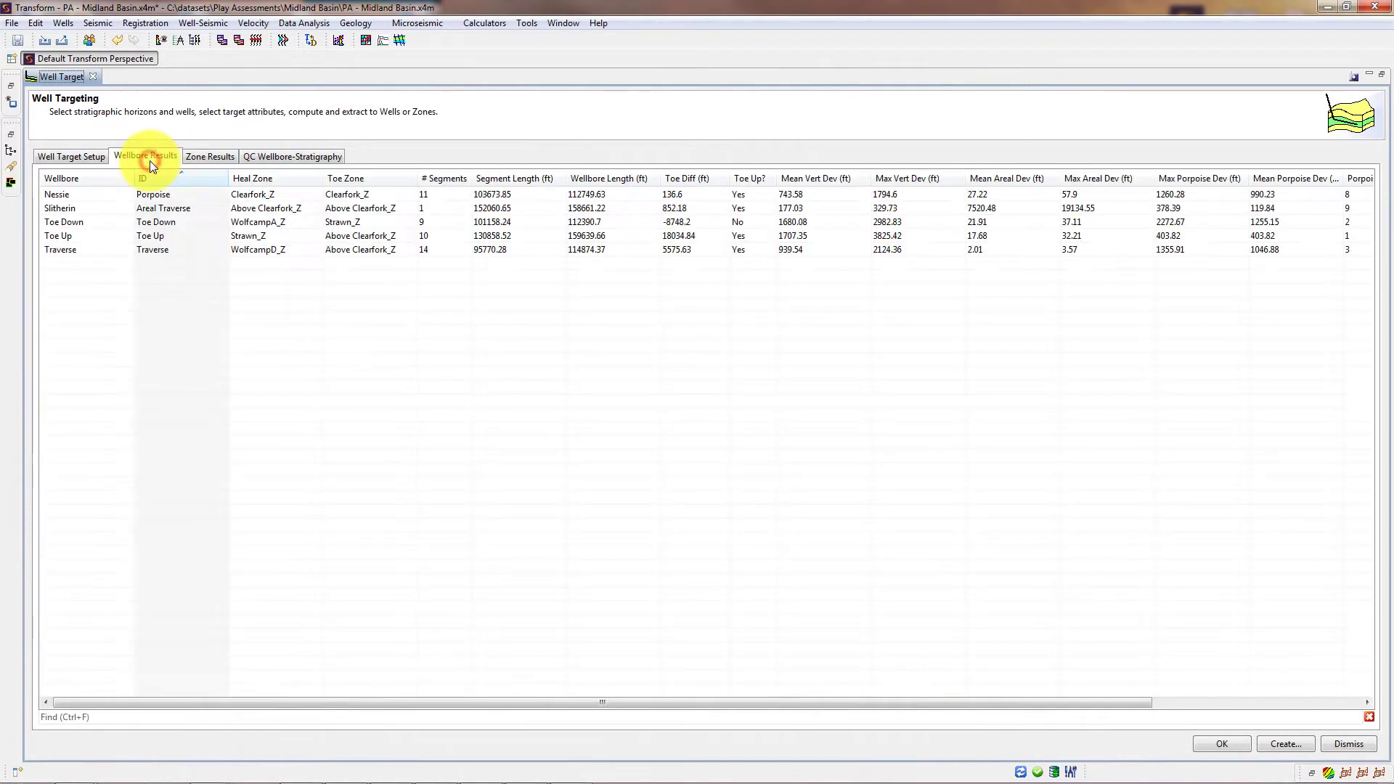
pyautogui.click(273, 182)
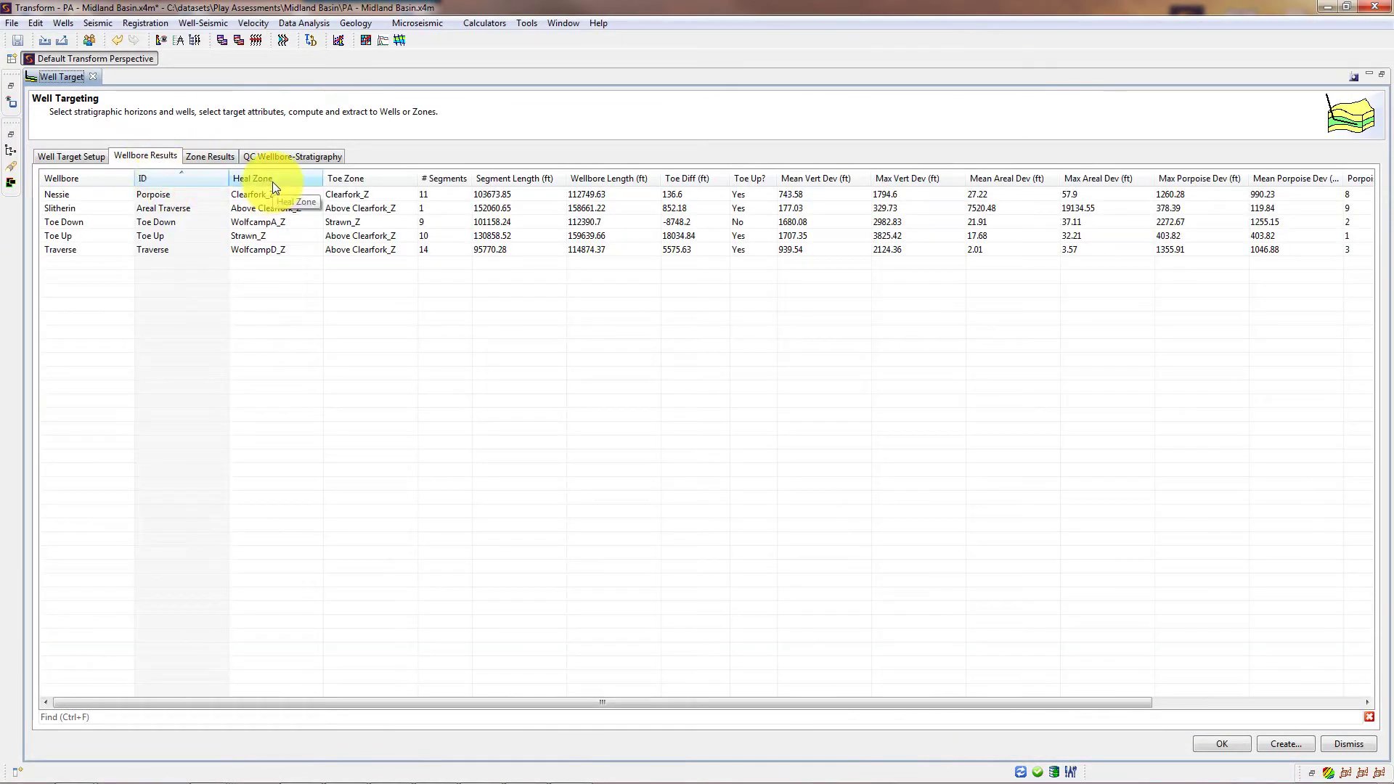
pyautogui.click(273, 178)
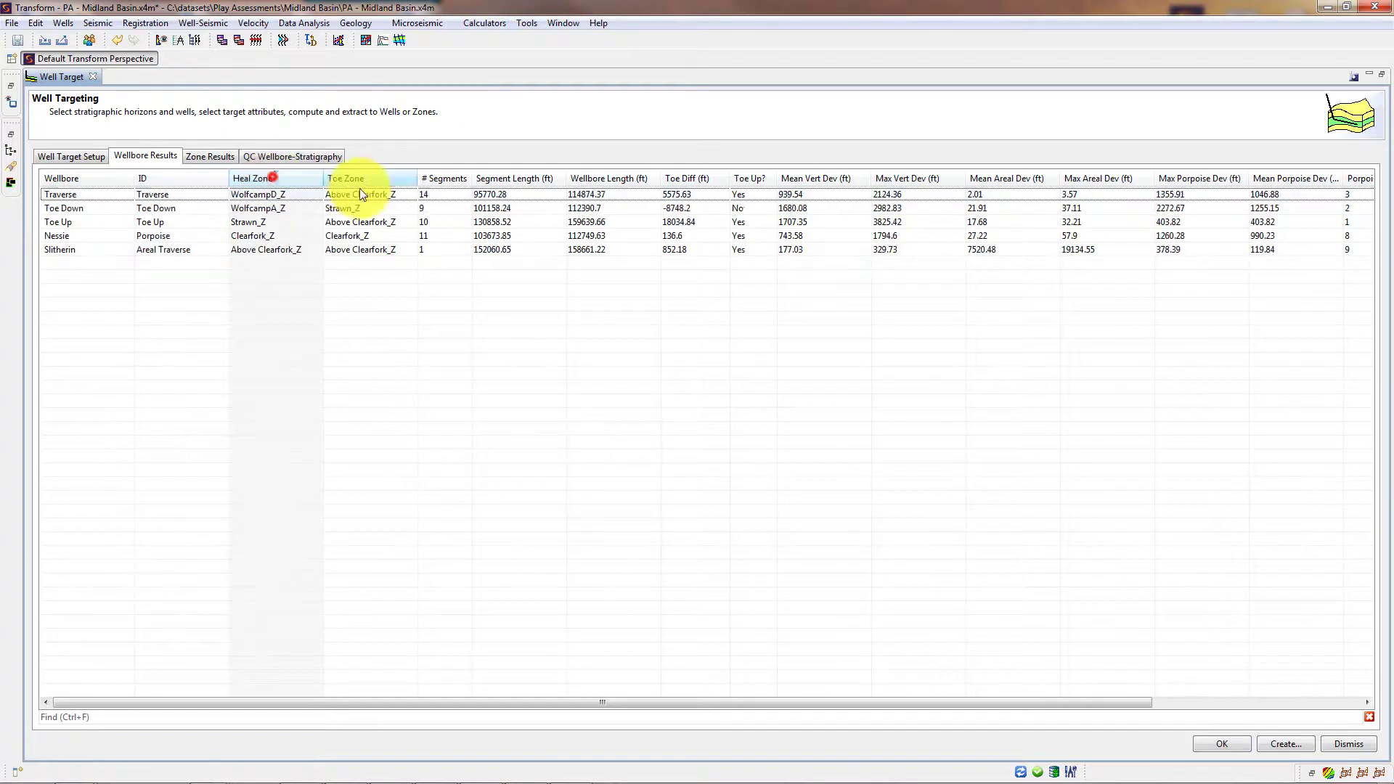
pyautogui.click(371, 180)
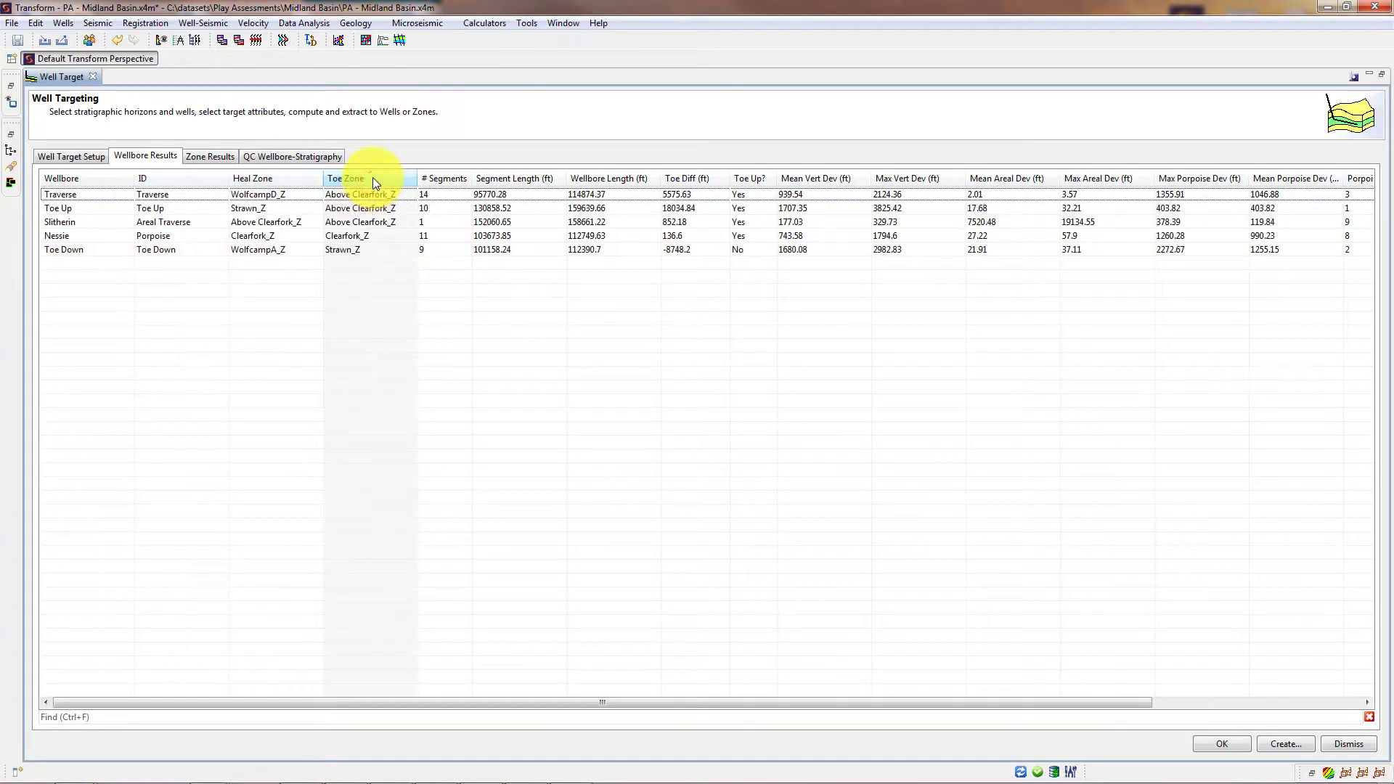
# - Sort the wellbore results by number of segments, segment length and toe difference, and examine the remaining statistics columns
pyautogui.click(373, 177)
pyautogui.click(437, 176)
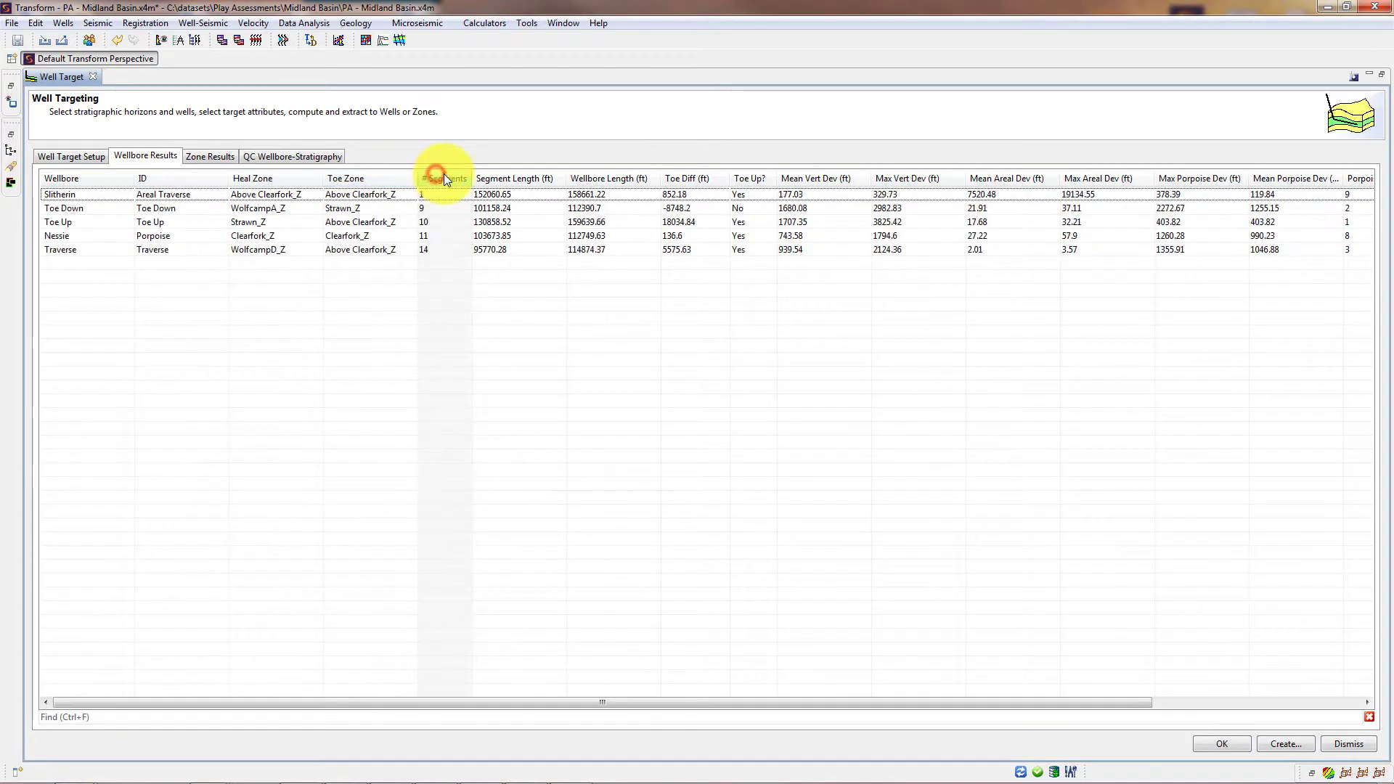
pyautogui.click(444, 176)
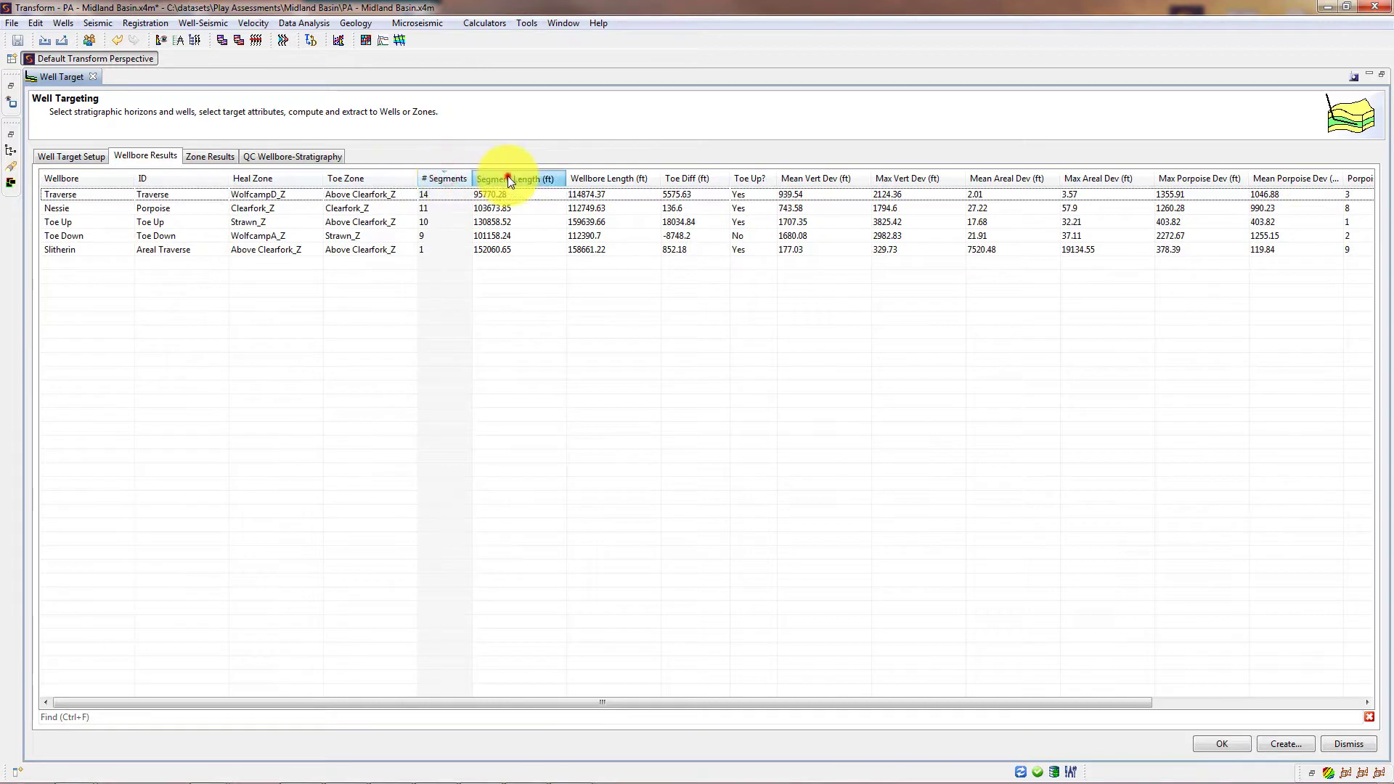
pyautogui.click(507, 176)
pyautogui.click(685, 180)
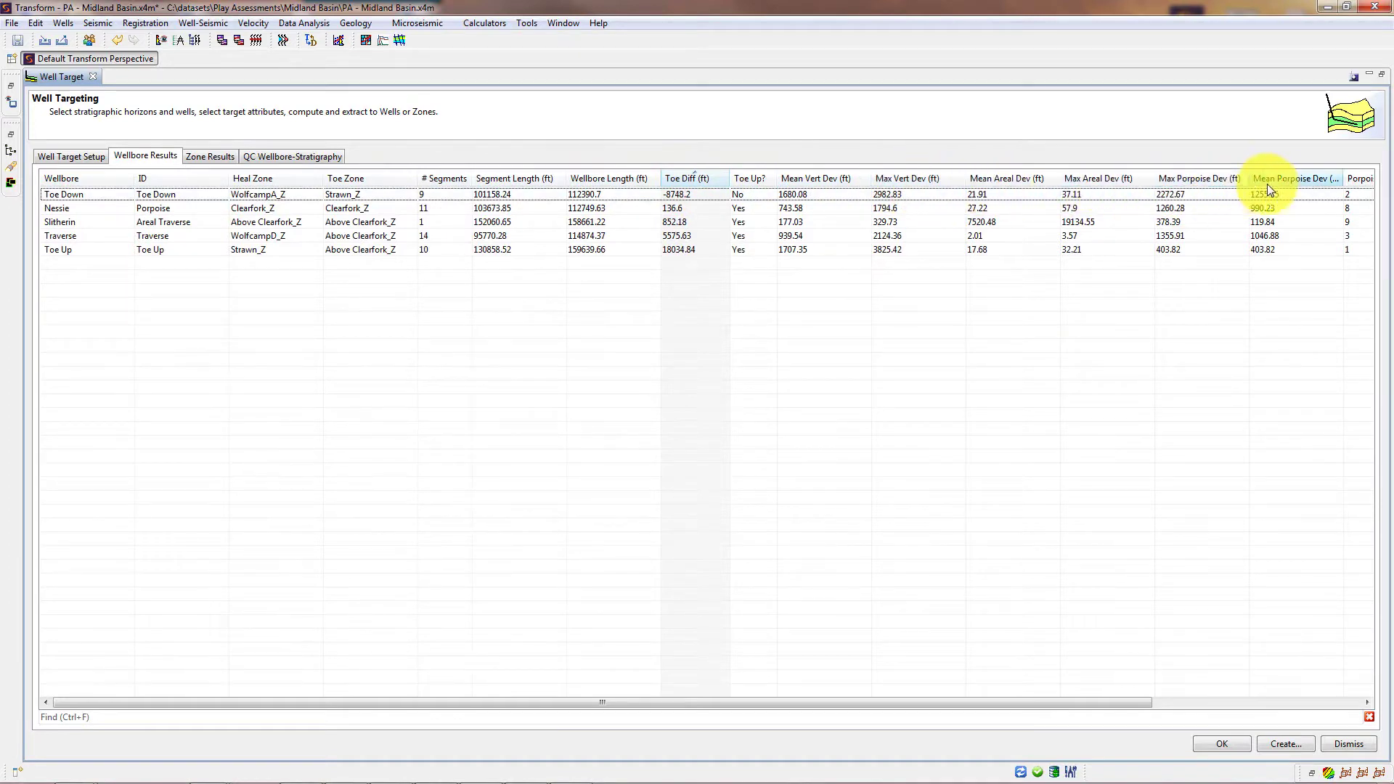
pyautogui.moveTo(1102, 699); pyautogui.dragTo(1327, 707)
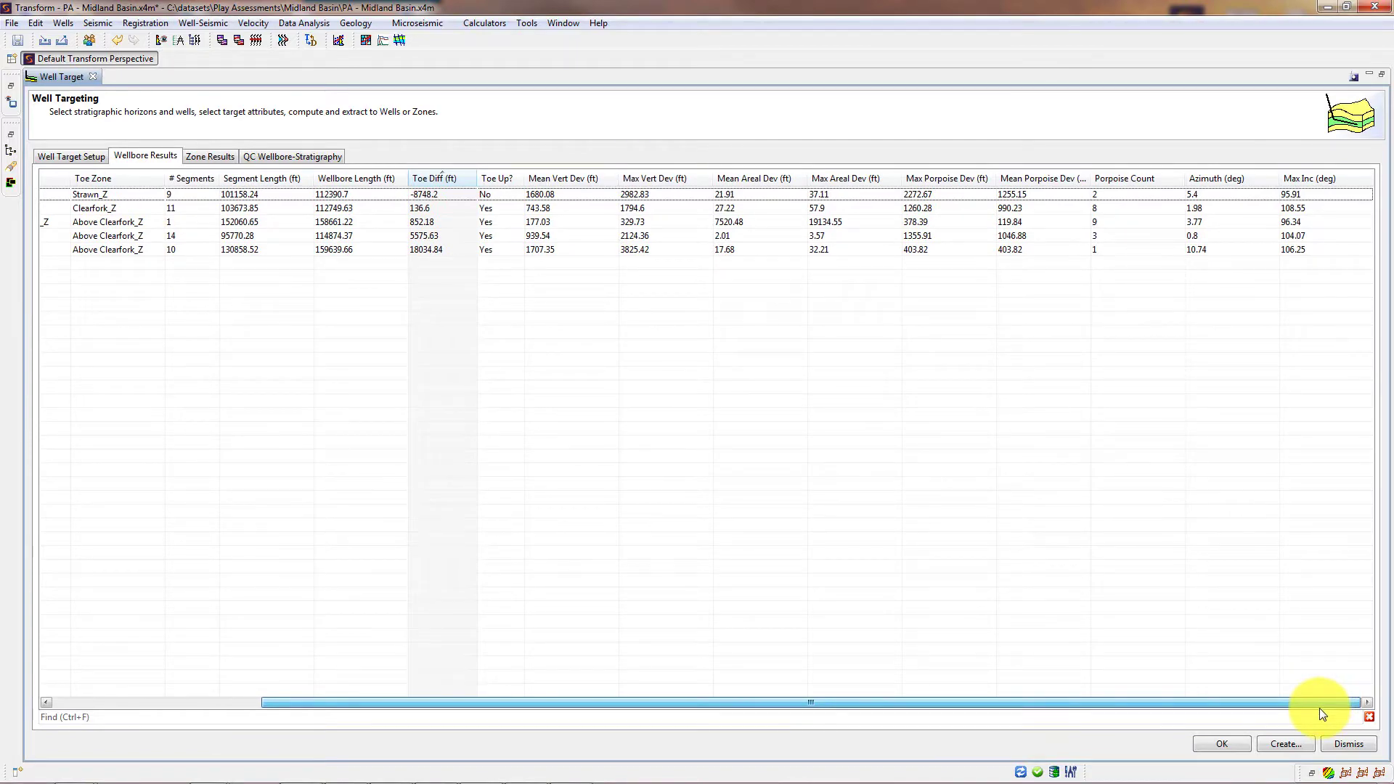
pyautogui.moveTo(1319, 708); pyautogui.dragTo(981, 716)
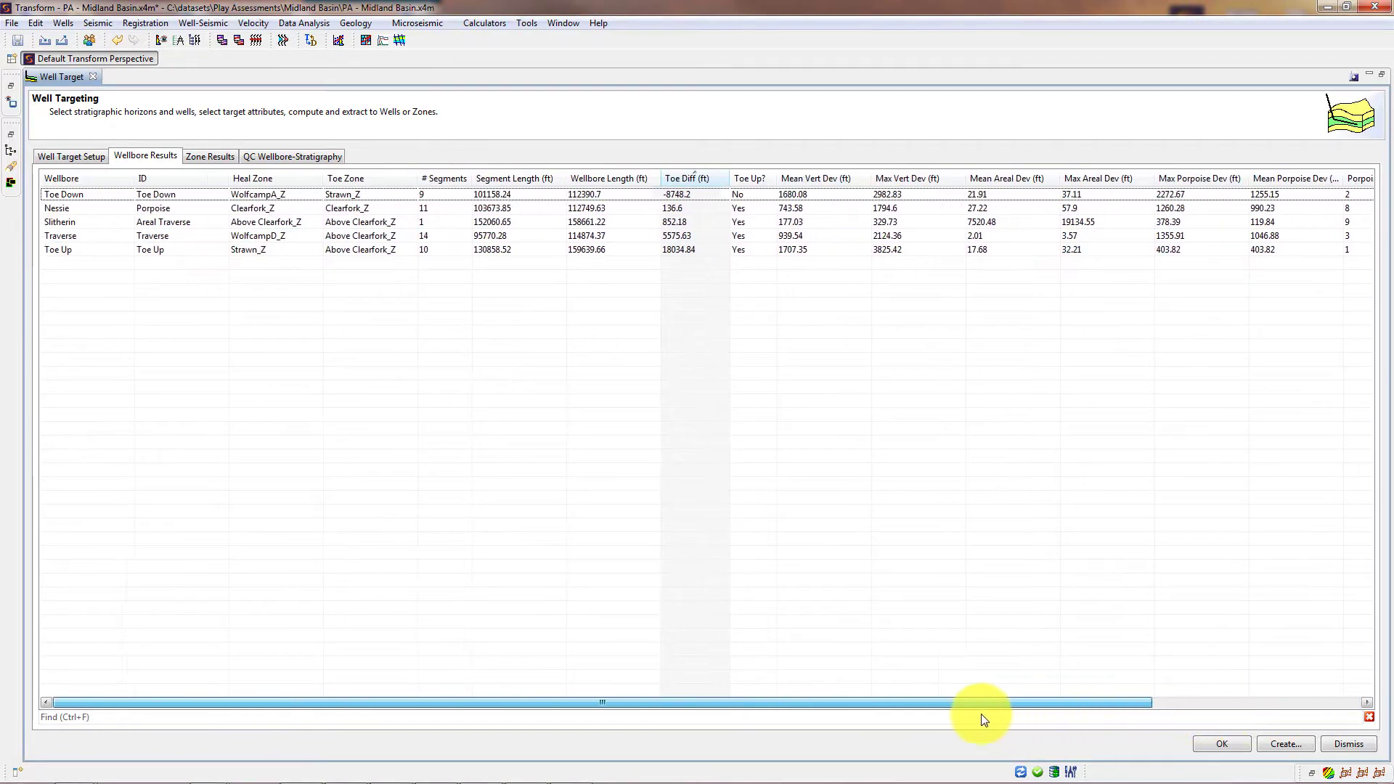
# - Review the zone results, starting with Clearfork_Z and going through the other zones to finish on Dean_Z
pyautogui.click(209, 159)
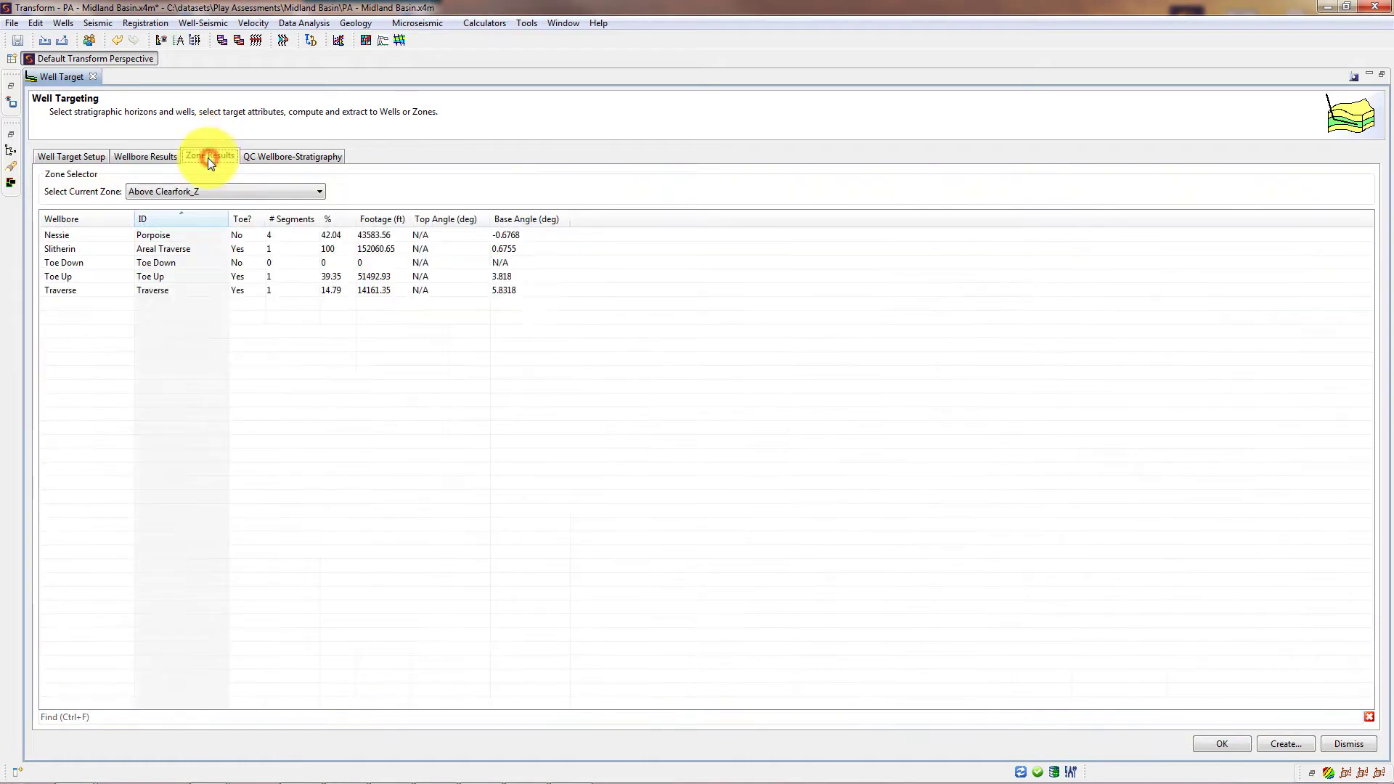
pyautogui.click(190, 192)
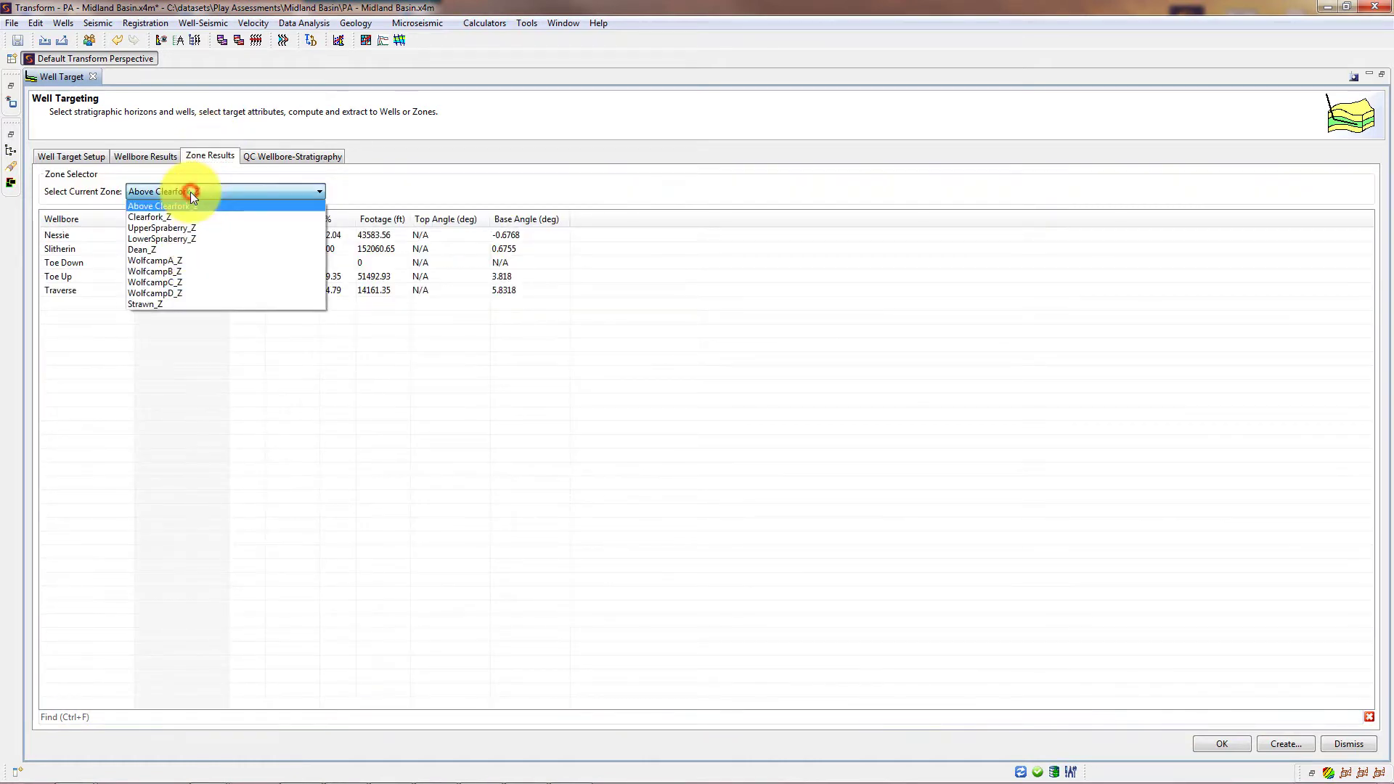
pyautogui.click(185, 215)
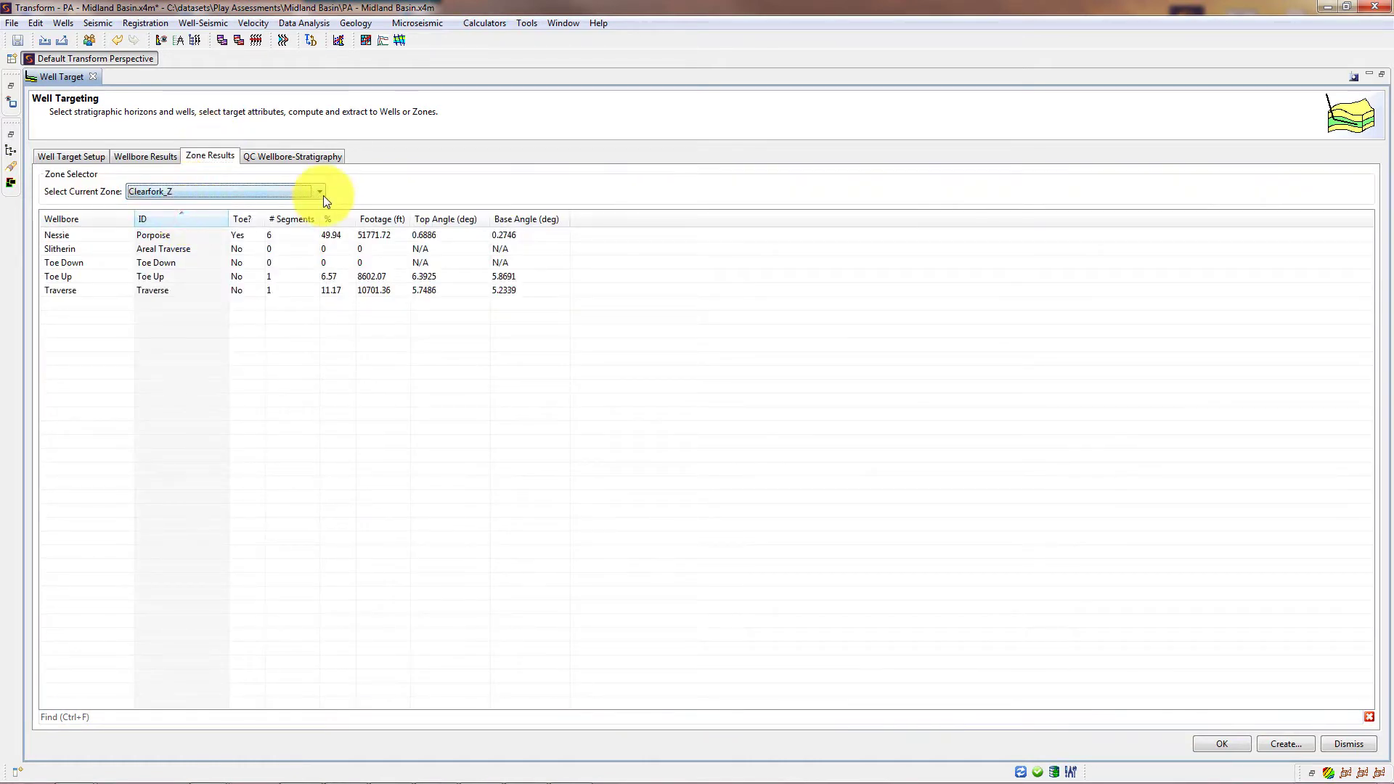
pyautogui.scroll(-2, 324, 195)
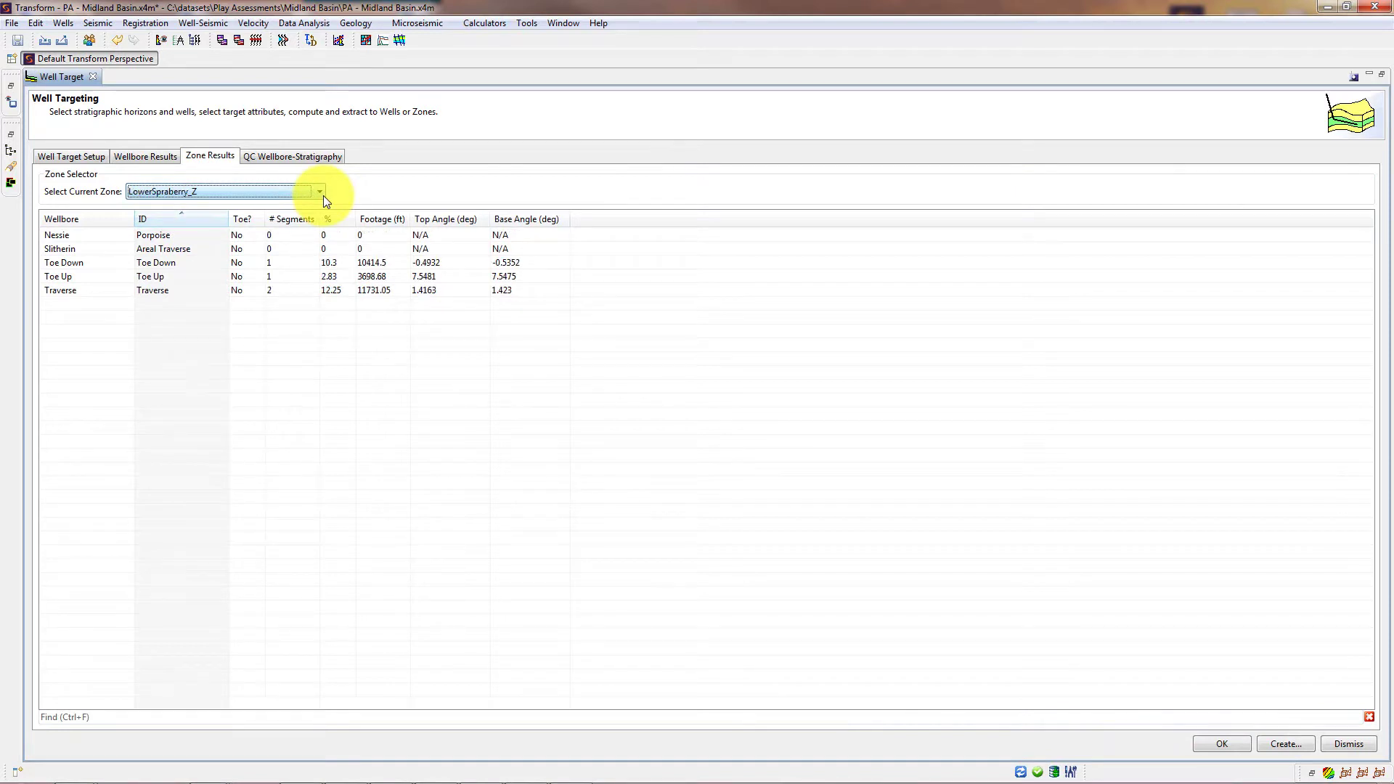
pyautogui.scroll(-2, 324, 194)
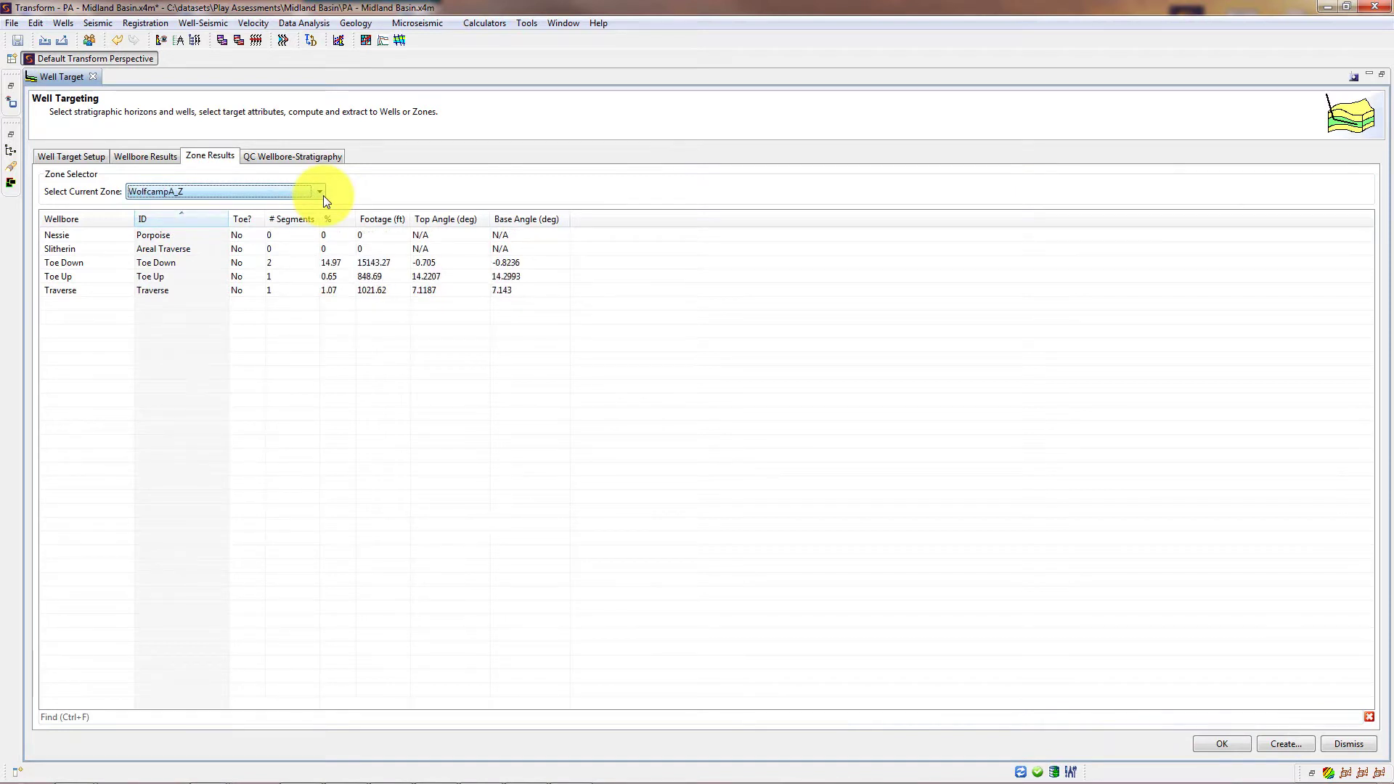
pyautogui.scroll(-3, 324, 195)
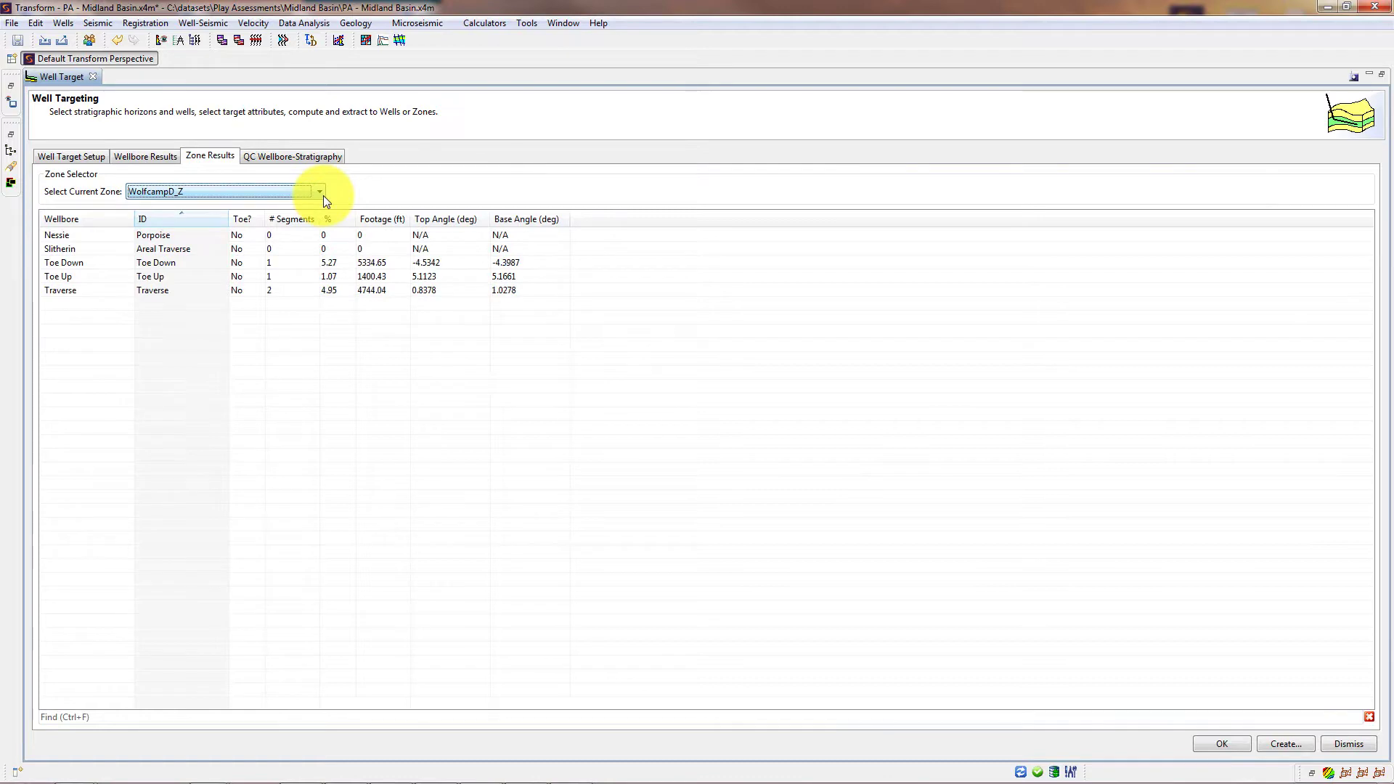
pyautogui.scroll(-4, 324, 195)
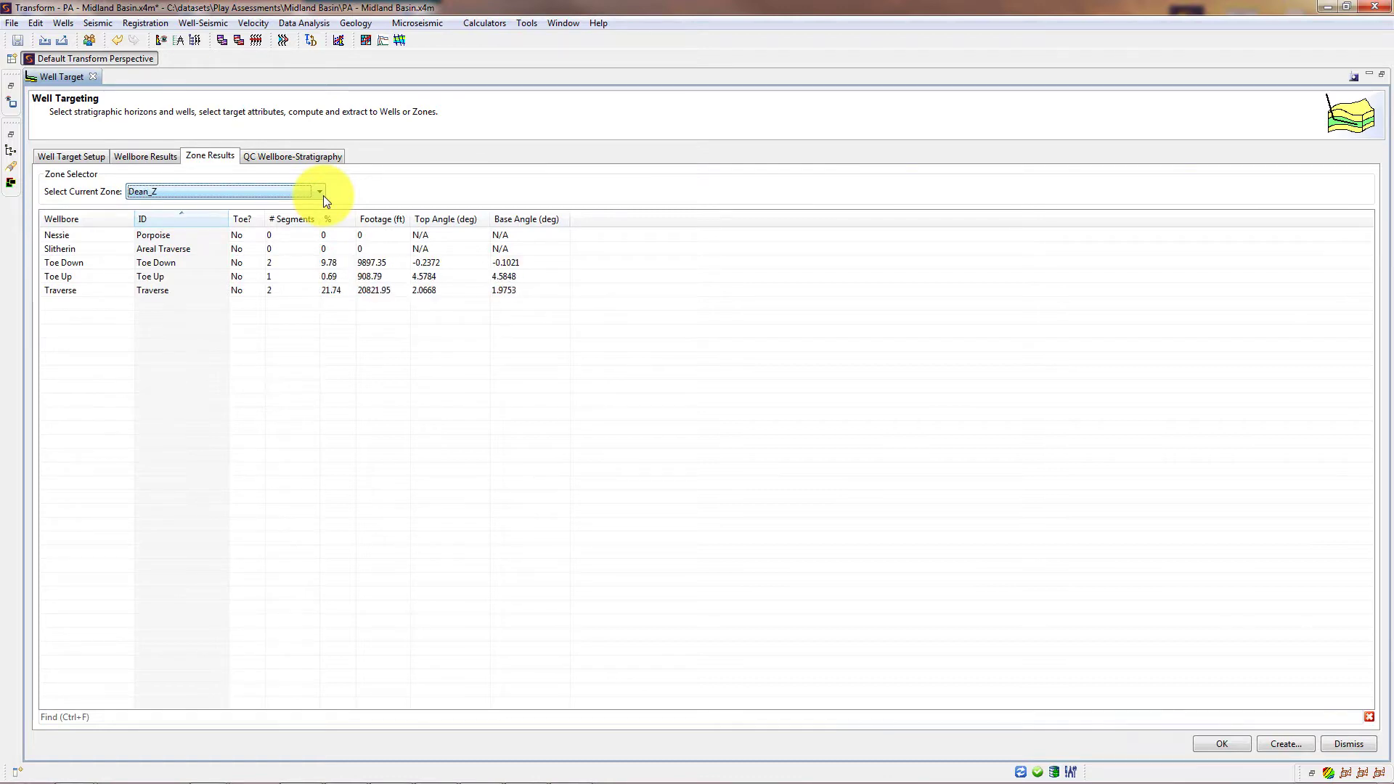
# - Examine the QC wellbore-stratigraphy cross sections of the Slitherin, Toe Down, Traverse and Toe Up wellbores
pyautogui.click(295, 159)
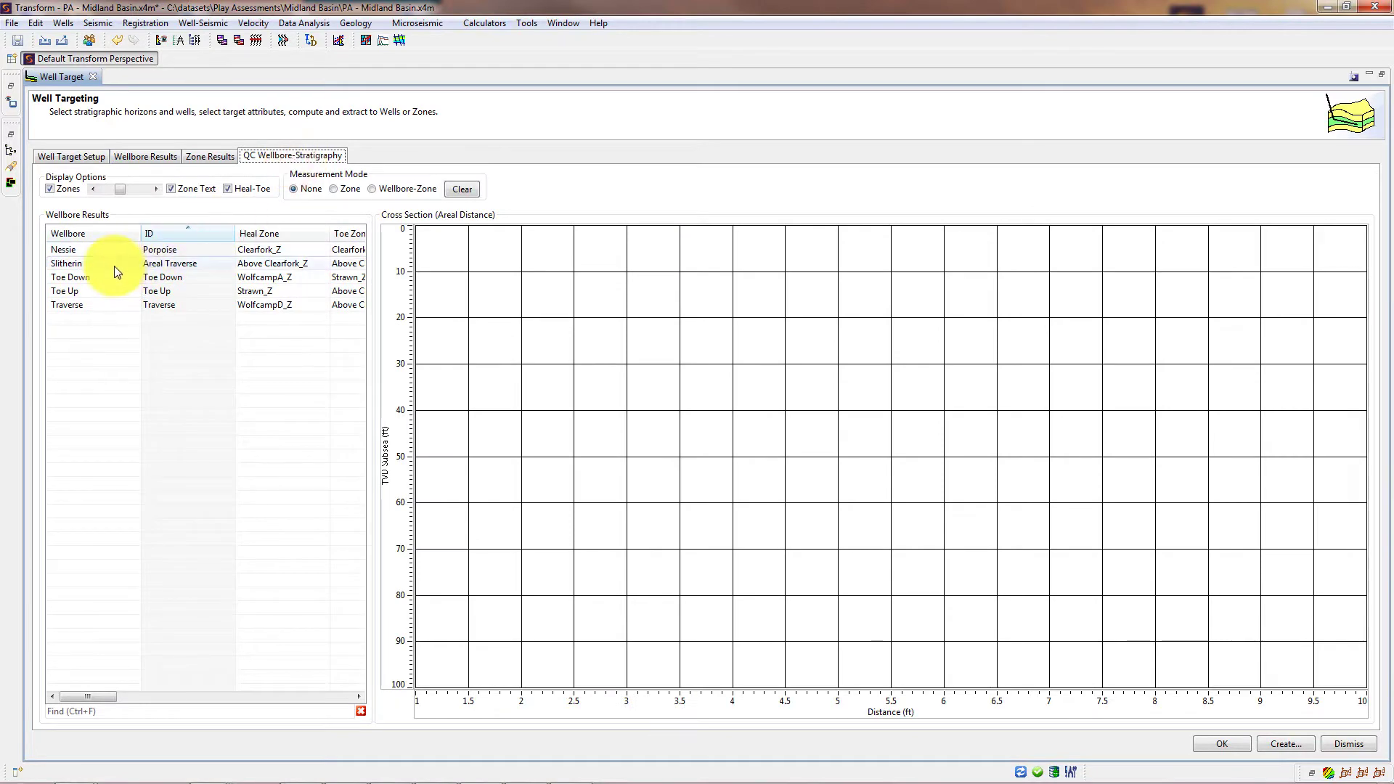
pyautogui.click(114, 264)
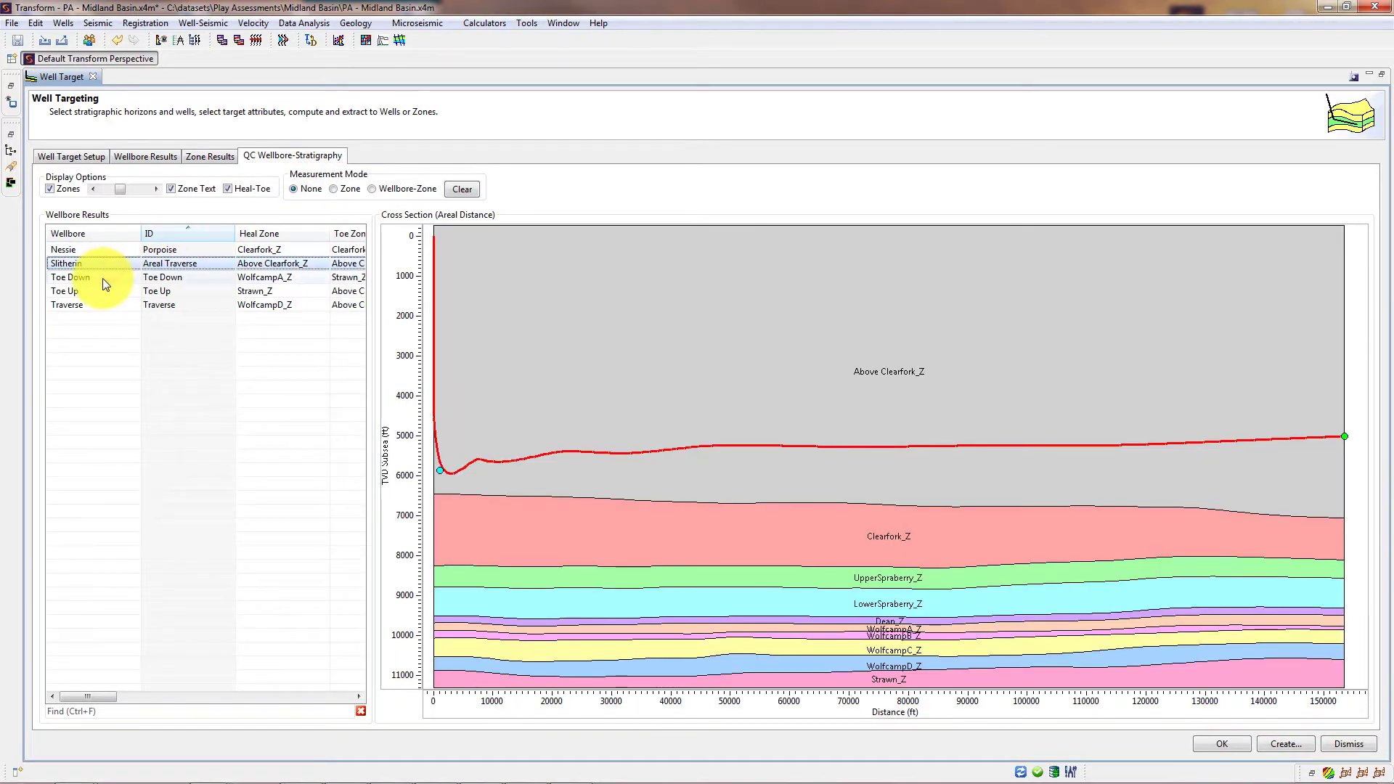
pyautogui.click(103, 277)
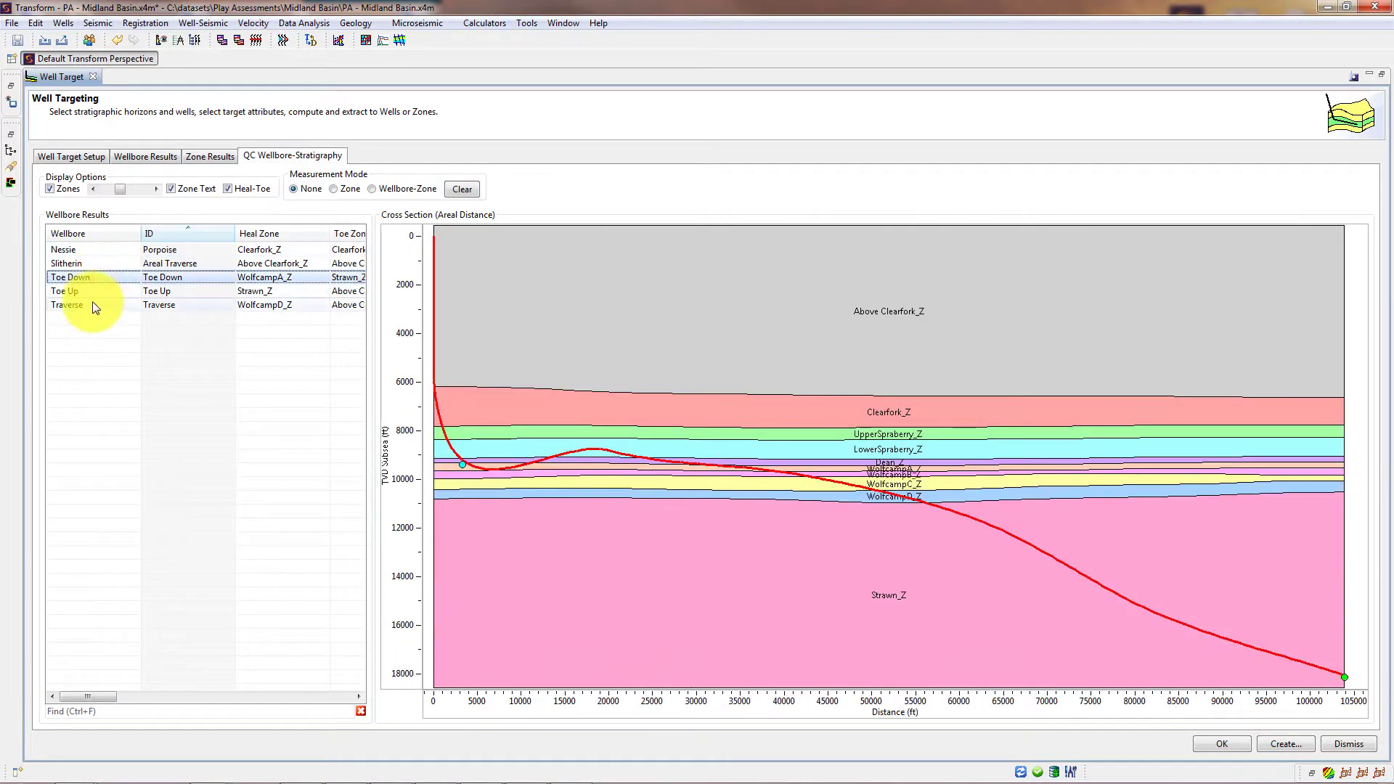
pyautogui.click(93, 304)
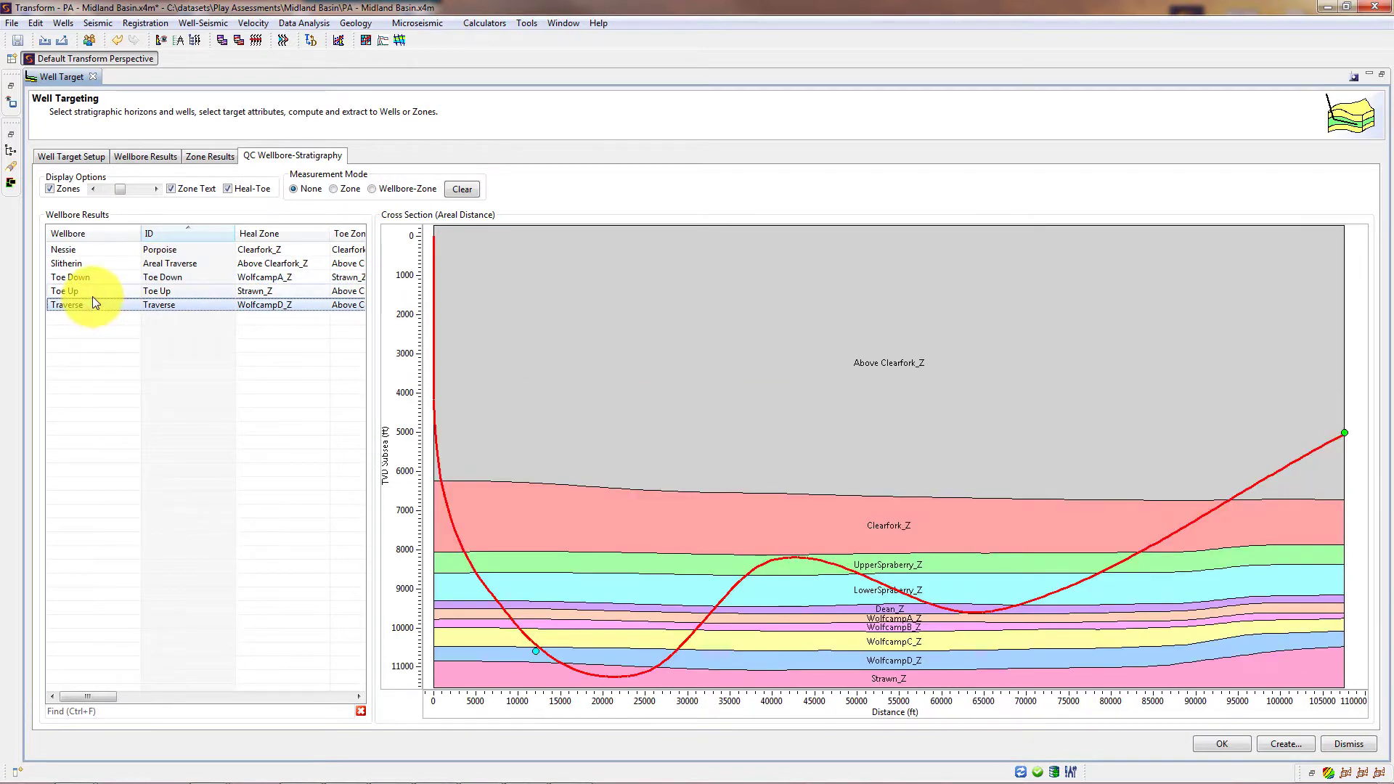
pyautogui.click(84, 285)
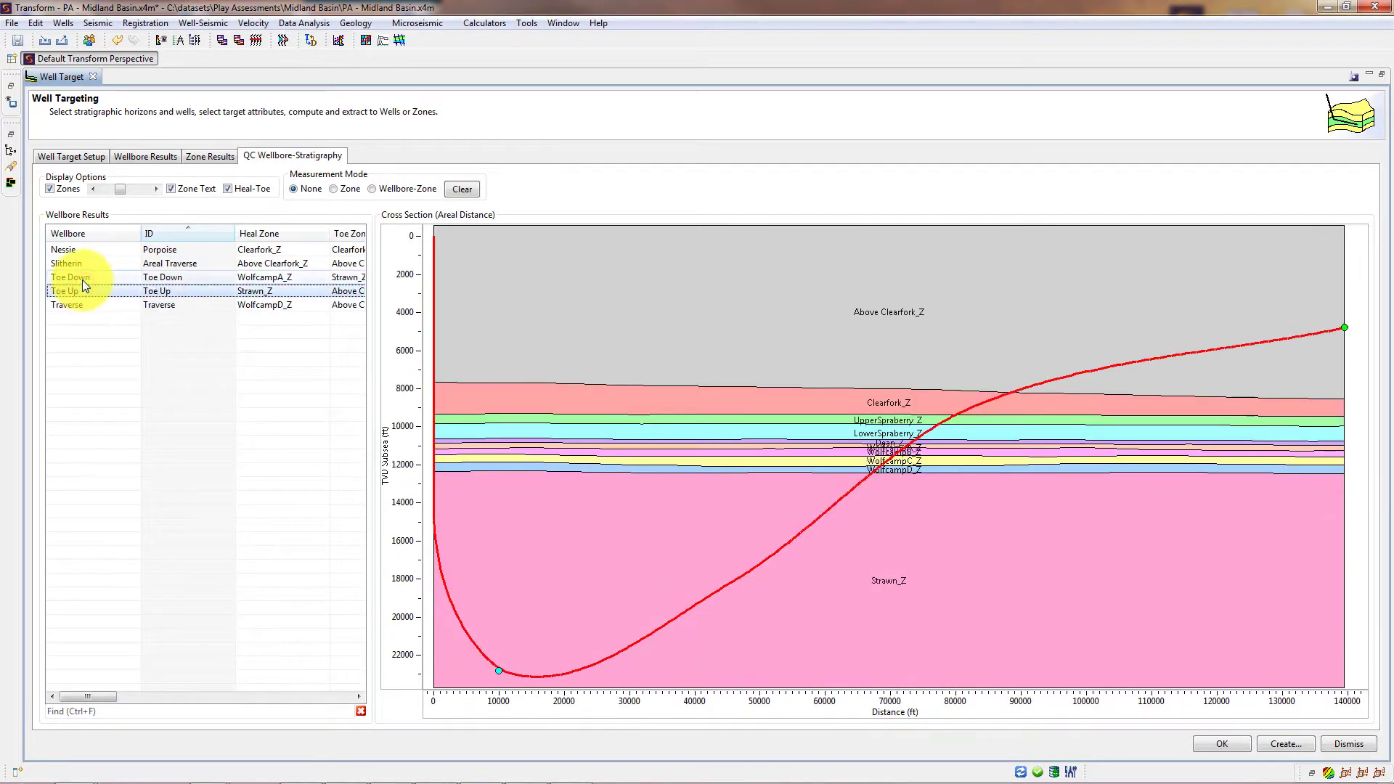
pyautogui.click(79, 263)
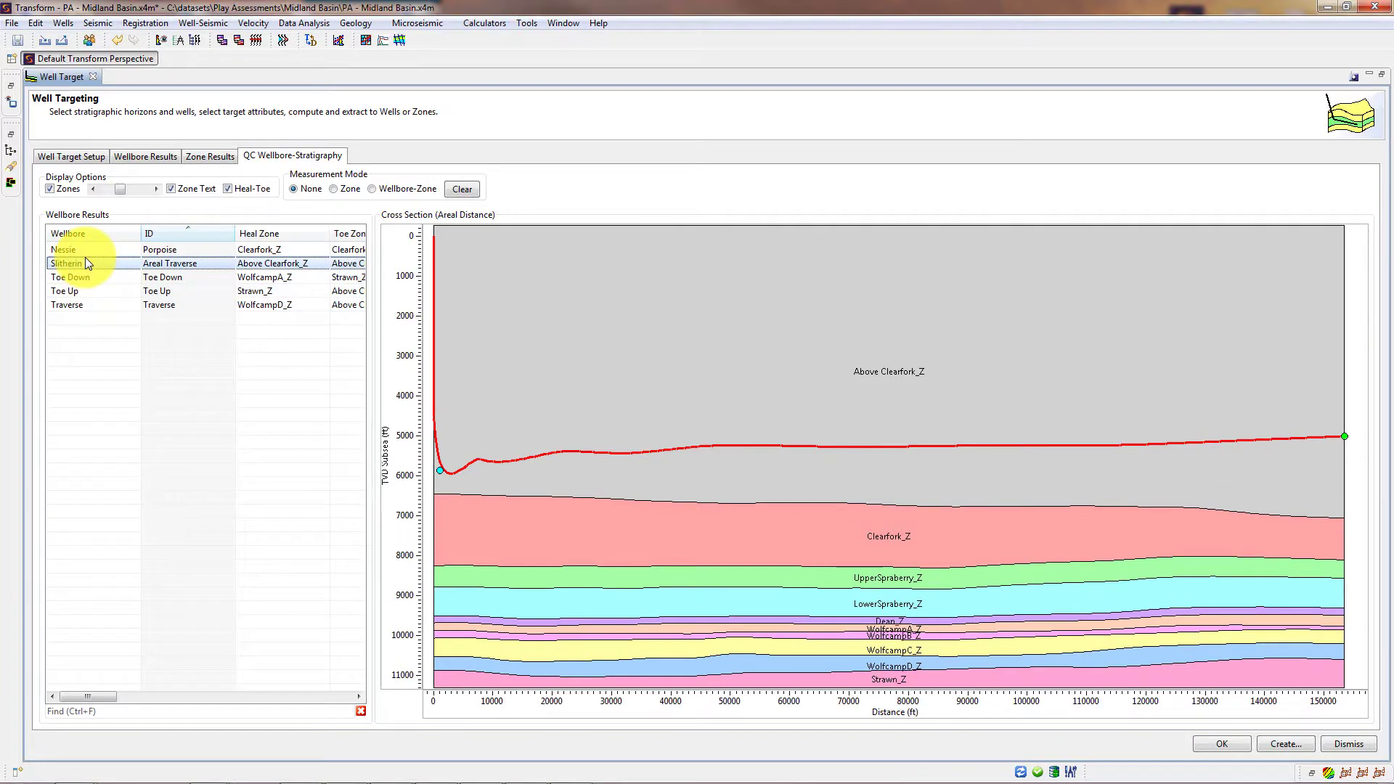
pyautogui.click(96, 285)
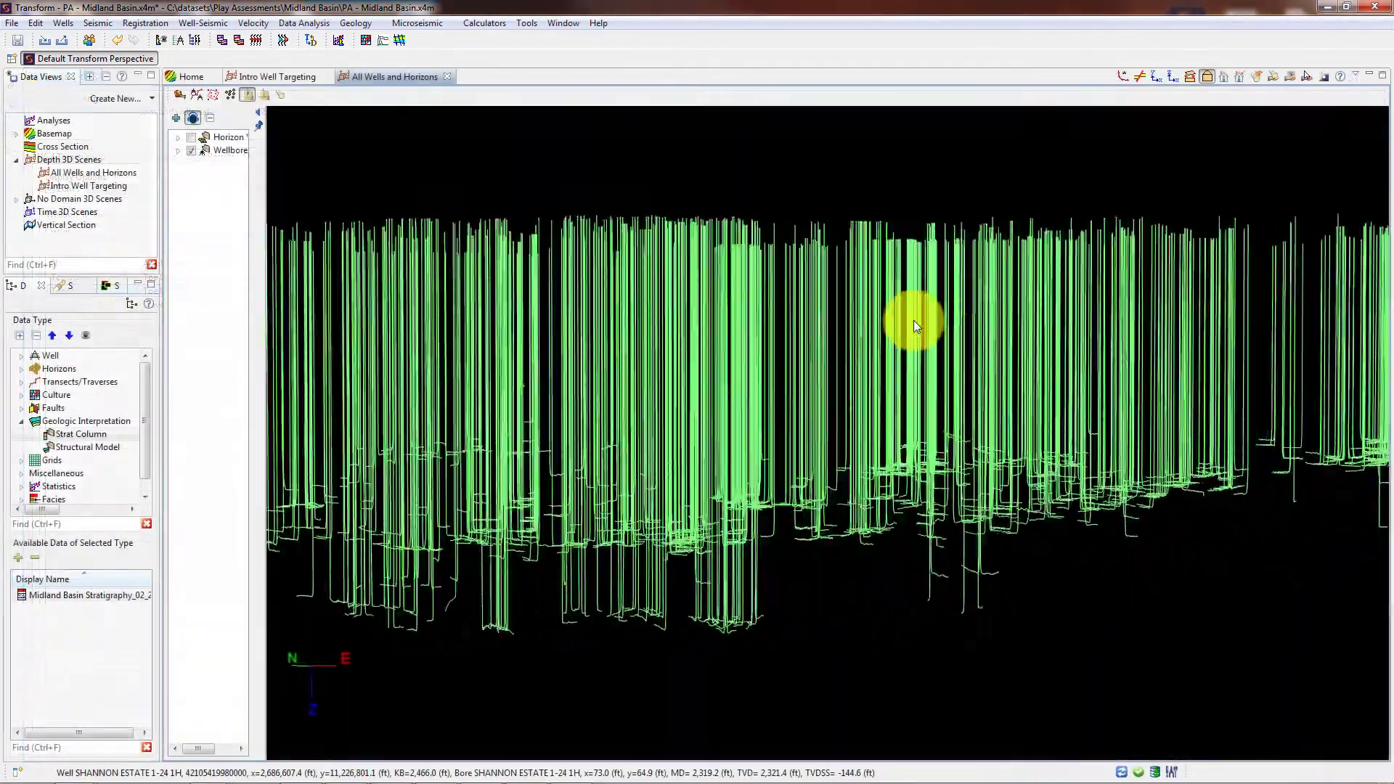
# - Turn on the horizons beneath the wellbores in the All Wells and Horizons 3D scene
pyautogui.moveTo(913, 320); pyautogui.dragTo(578, 324)
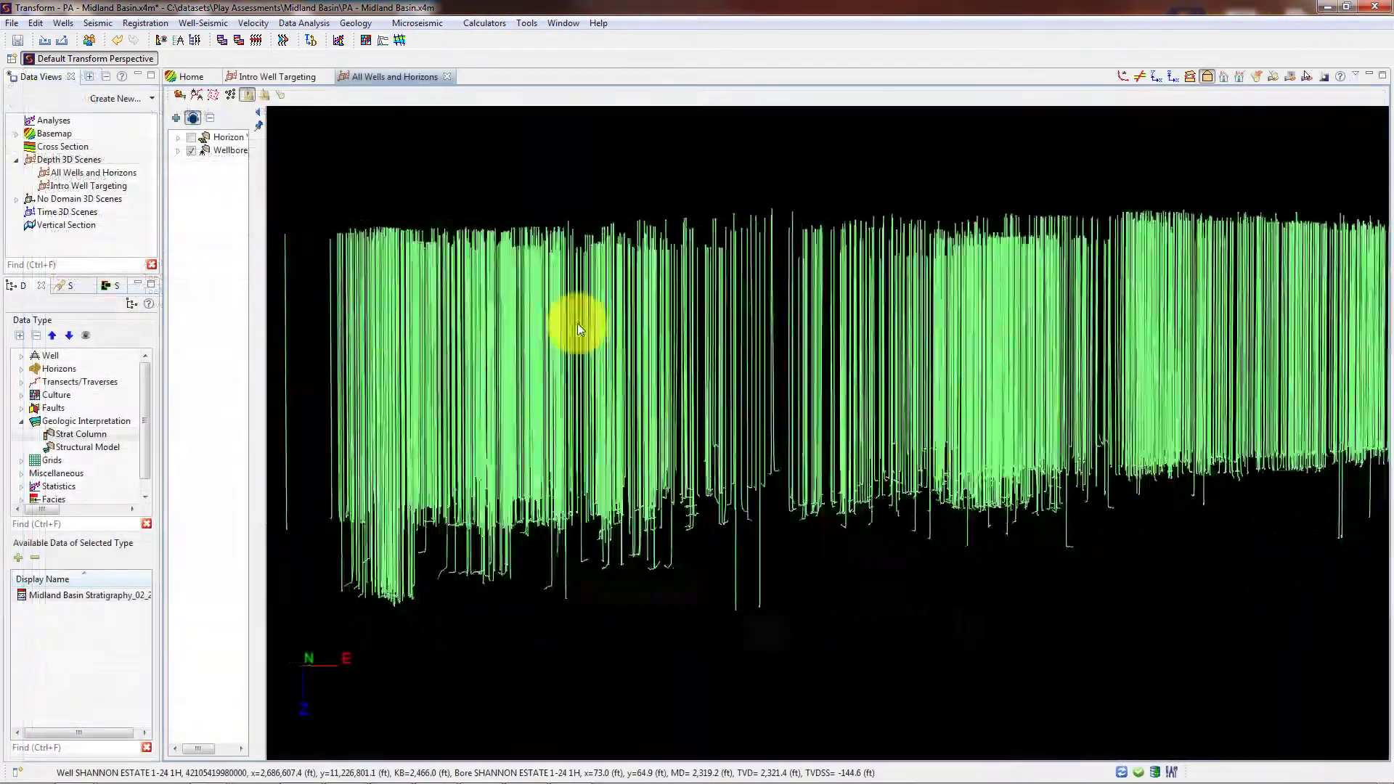
pyautogui.click(191, 136)
pyautogui.moveTo(839, 324); pyautogui.dragTo(907, 301)
# - Run Well Targeting on the Horizontals well list, using the zones of the Midland Basin stratigraphic column
pyautogui.click(363, 24)
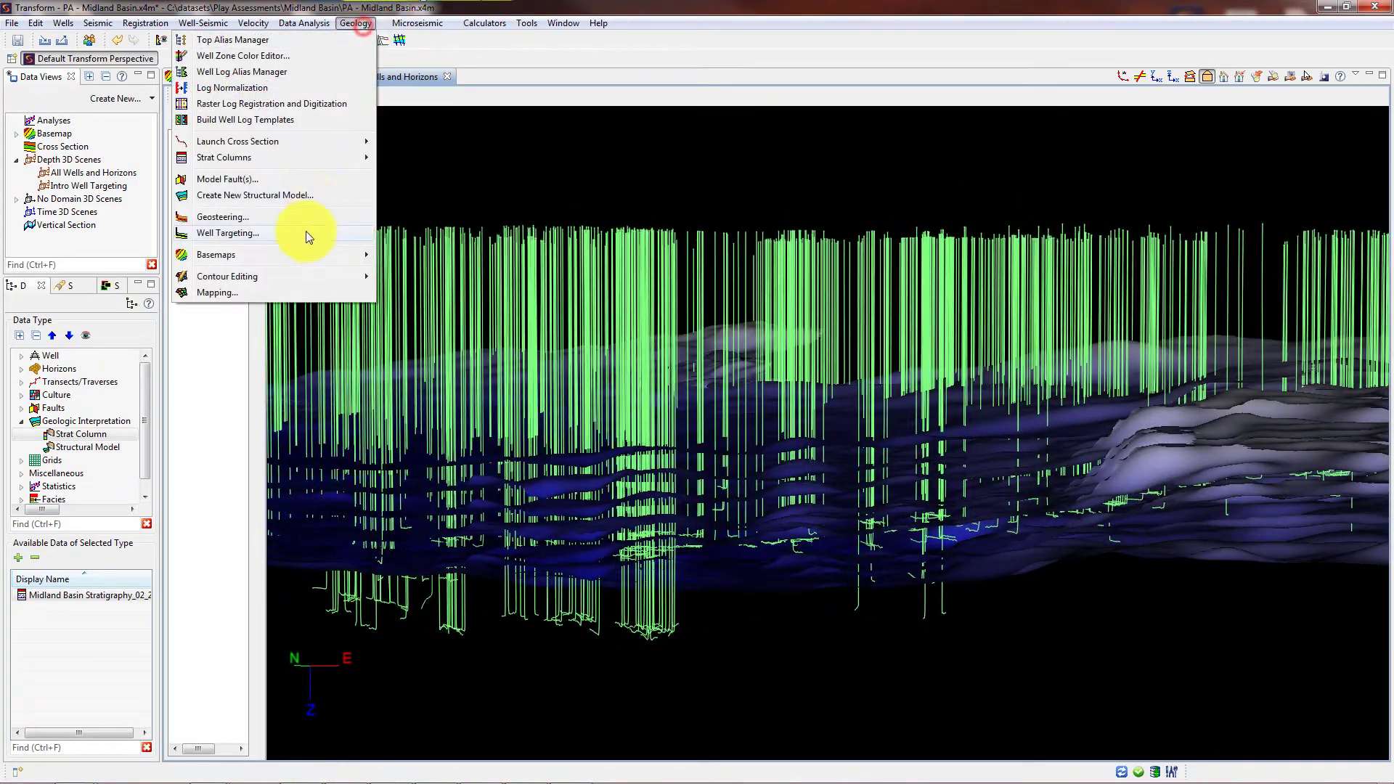
pyautogui.click(309, 234)
pyautogui.click(1147, 192)
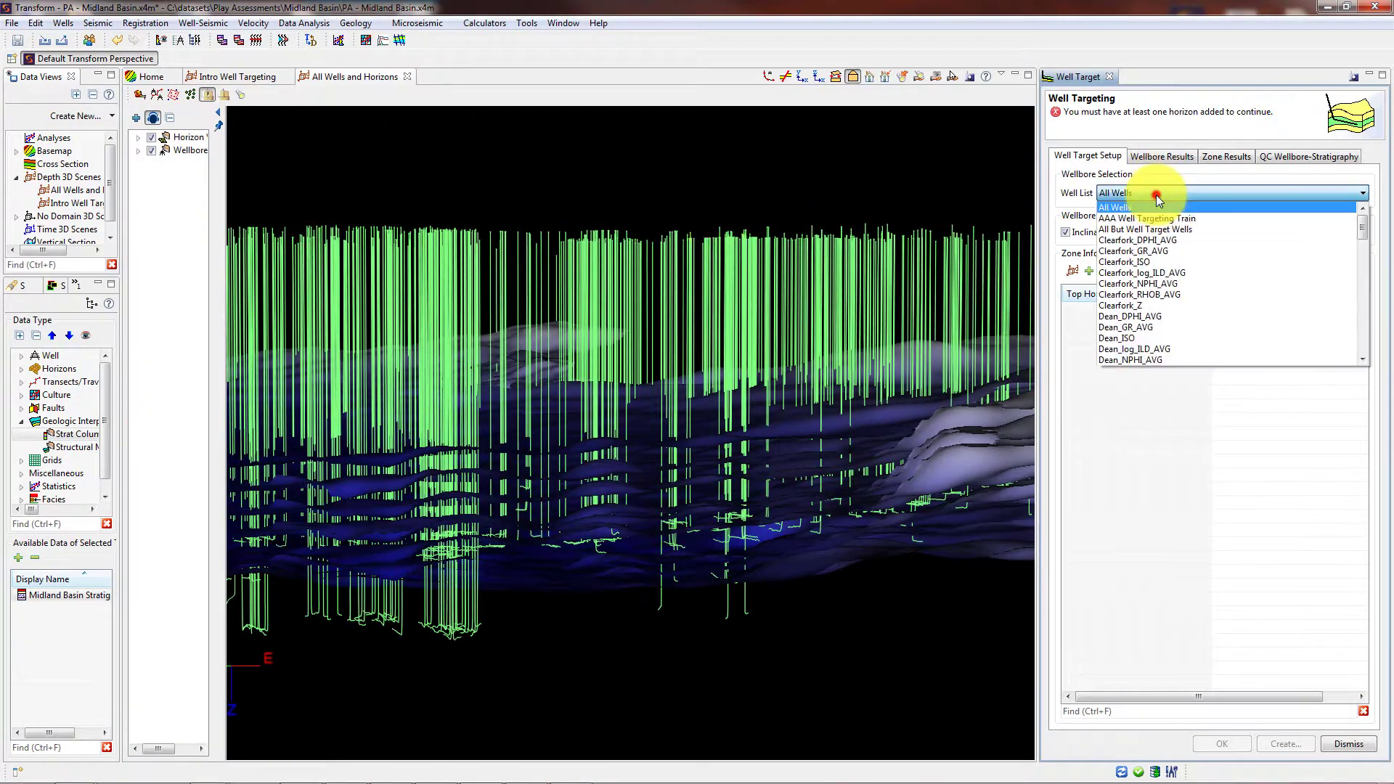
pyautogui.scroll(-5, 1196, 254)
pyautogui.scroll(-1, 1183, 276)
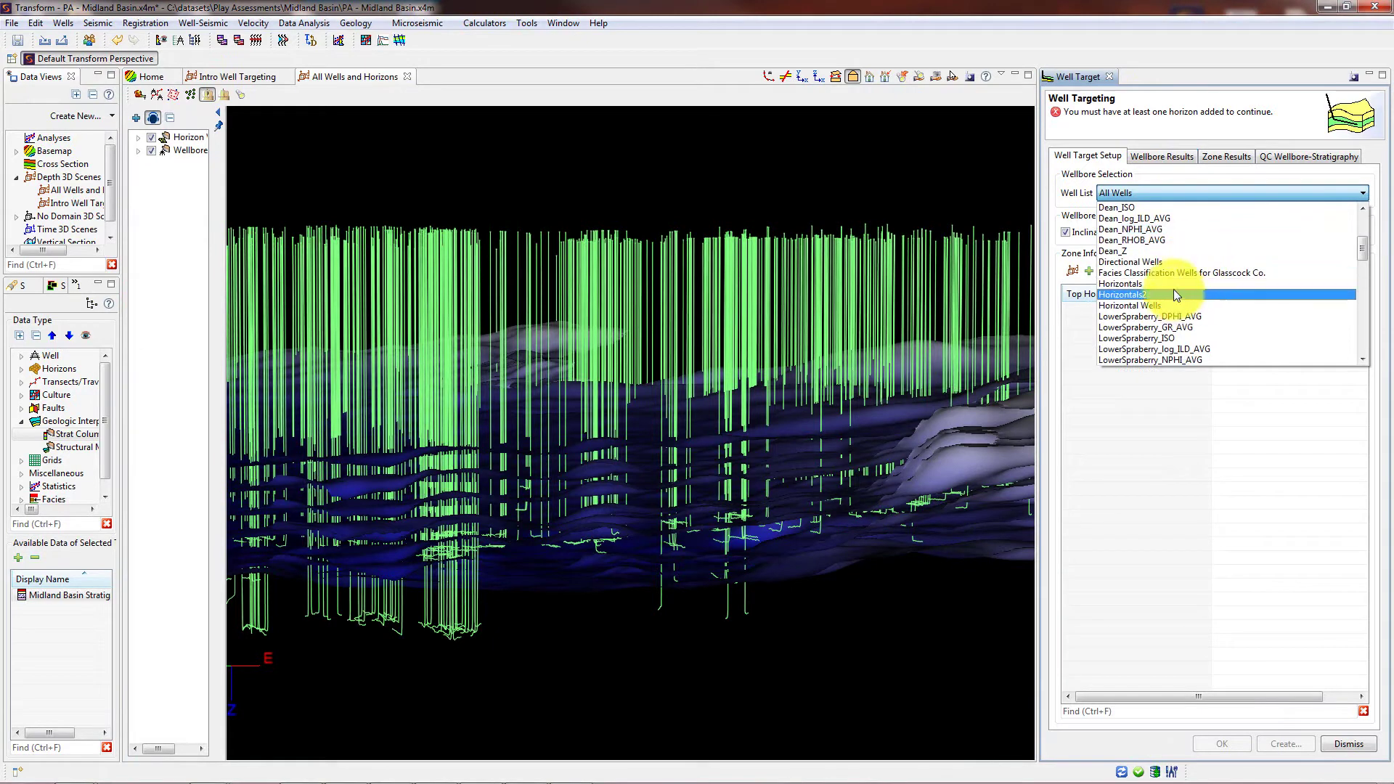
pyautogui.click(1173, 289)
pyautogui.moveTo(68, 605); pyautogui.dragTo(1256, 403)
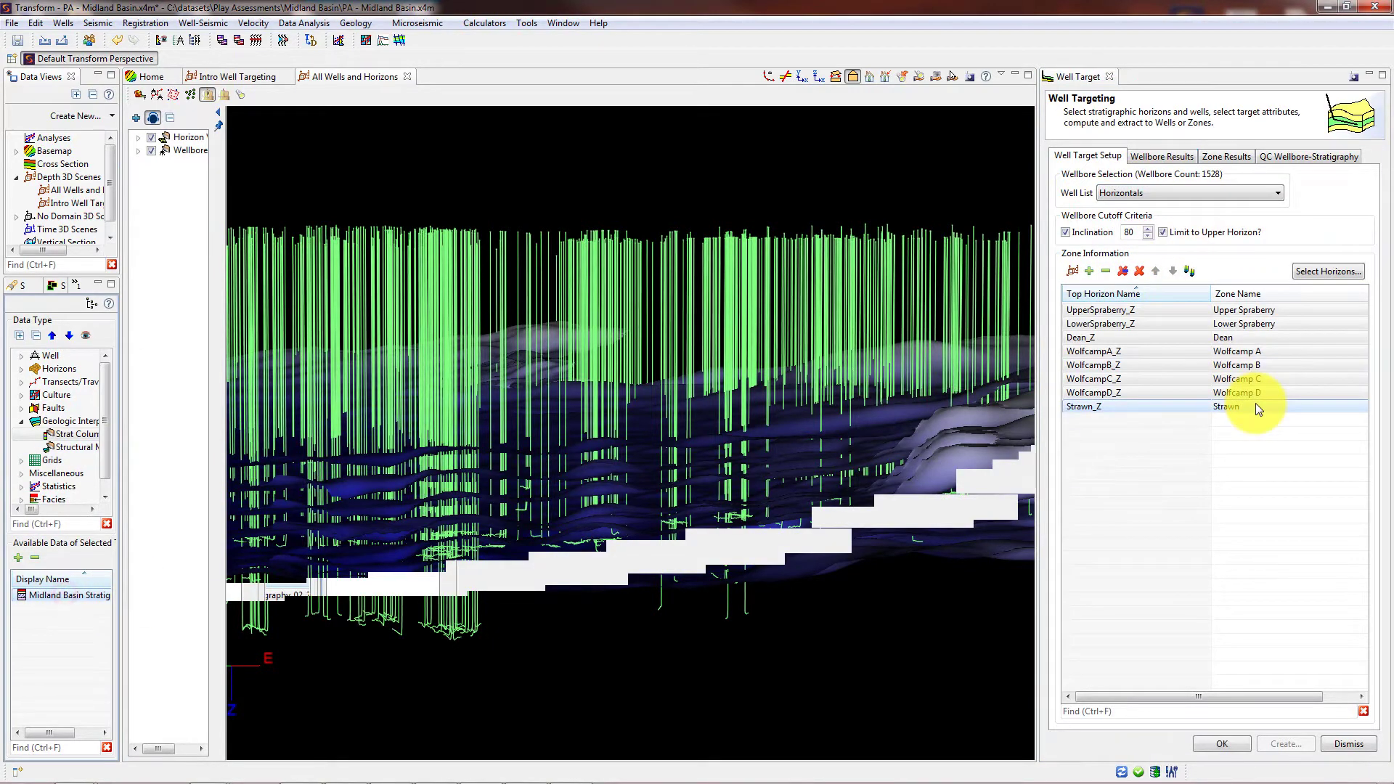
pyautogui.click(1227, 745)
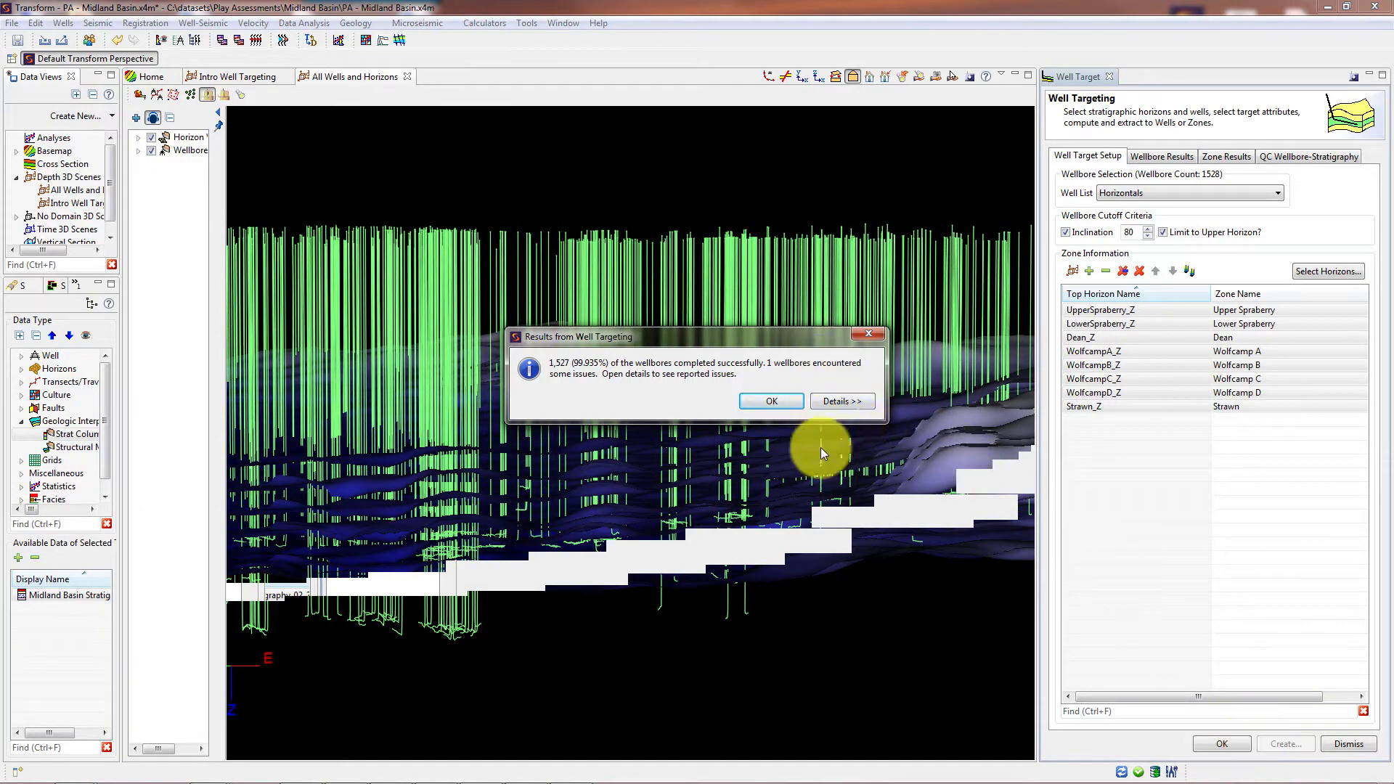
pyautogui.press('Return')
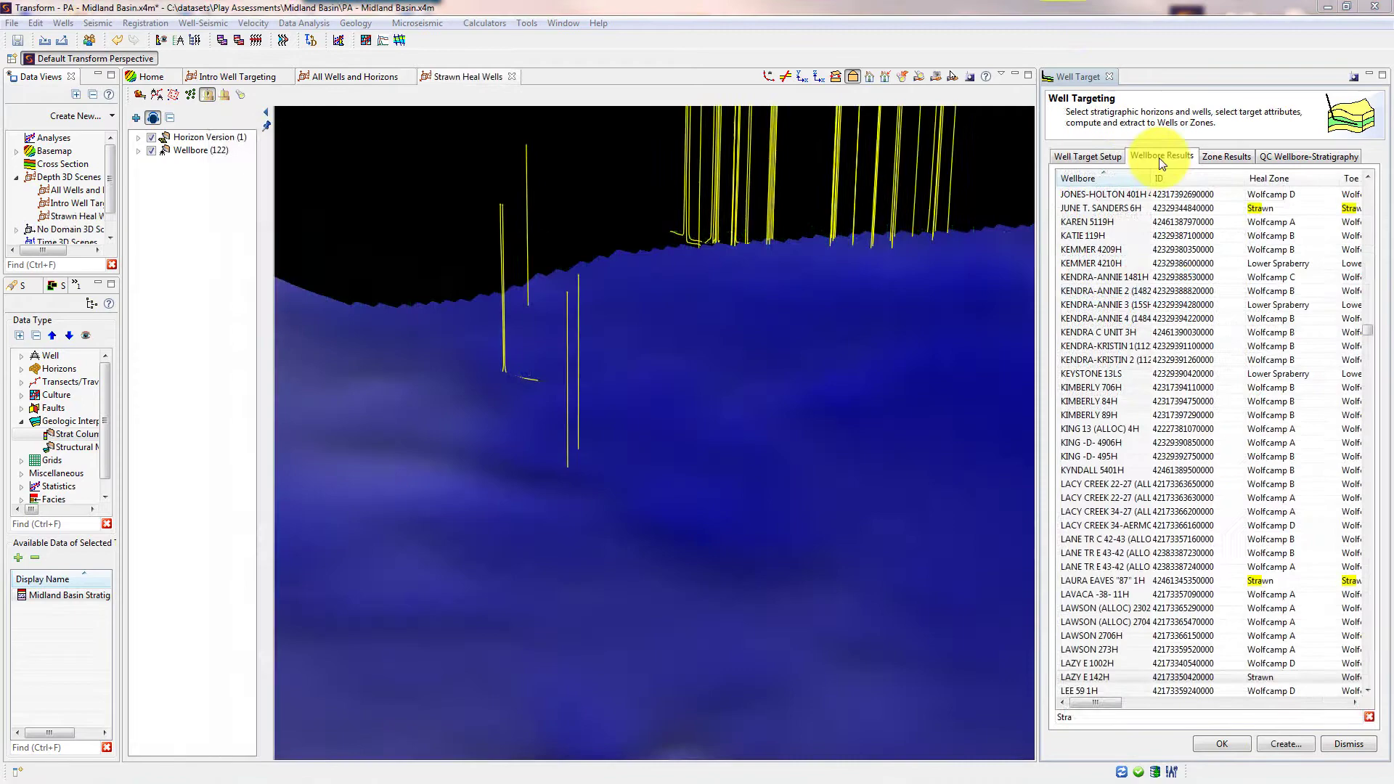
# - Maximize the Well Targeting view and sort the wellbore results by Toe Diff in ascending order
pyautogui.doubleClick(1069, 77)
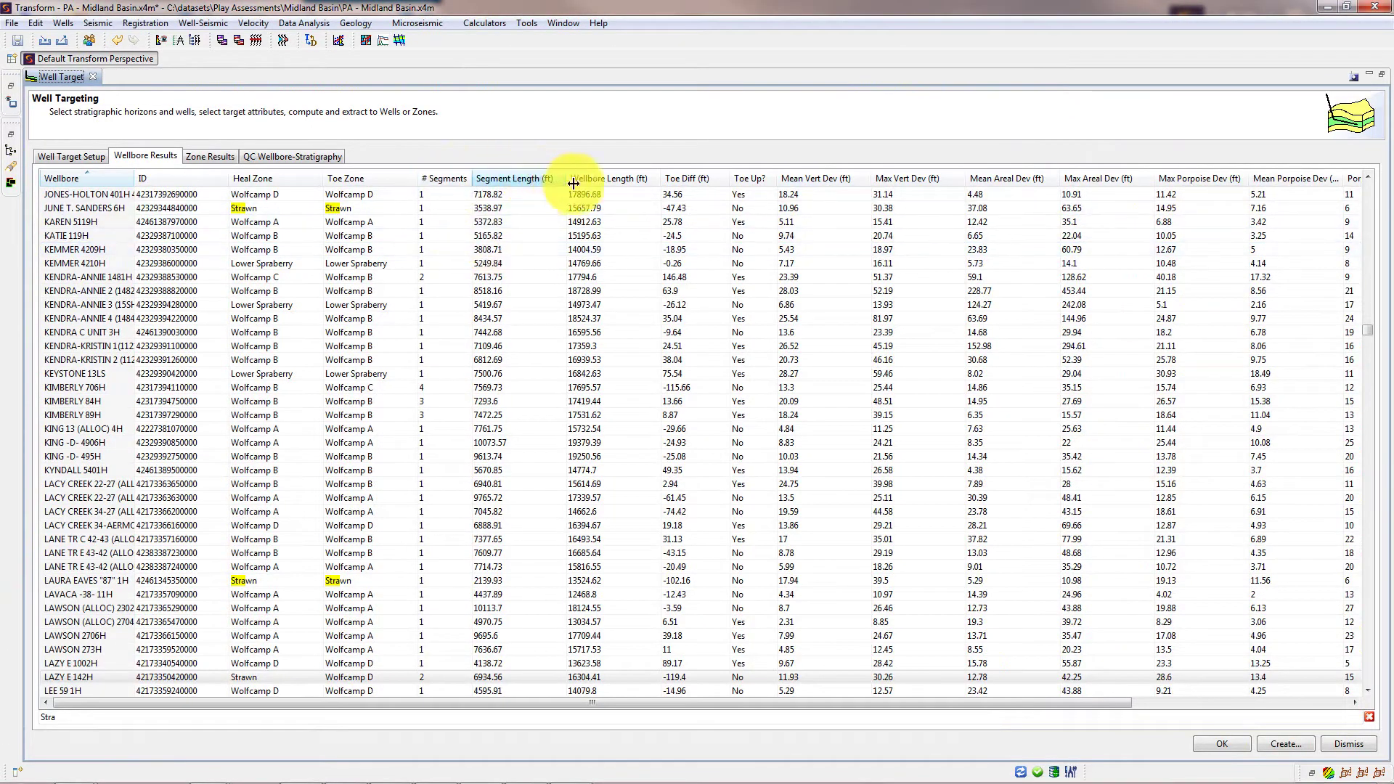
pyautogui.click(696, 180)
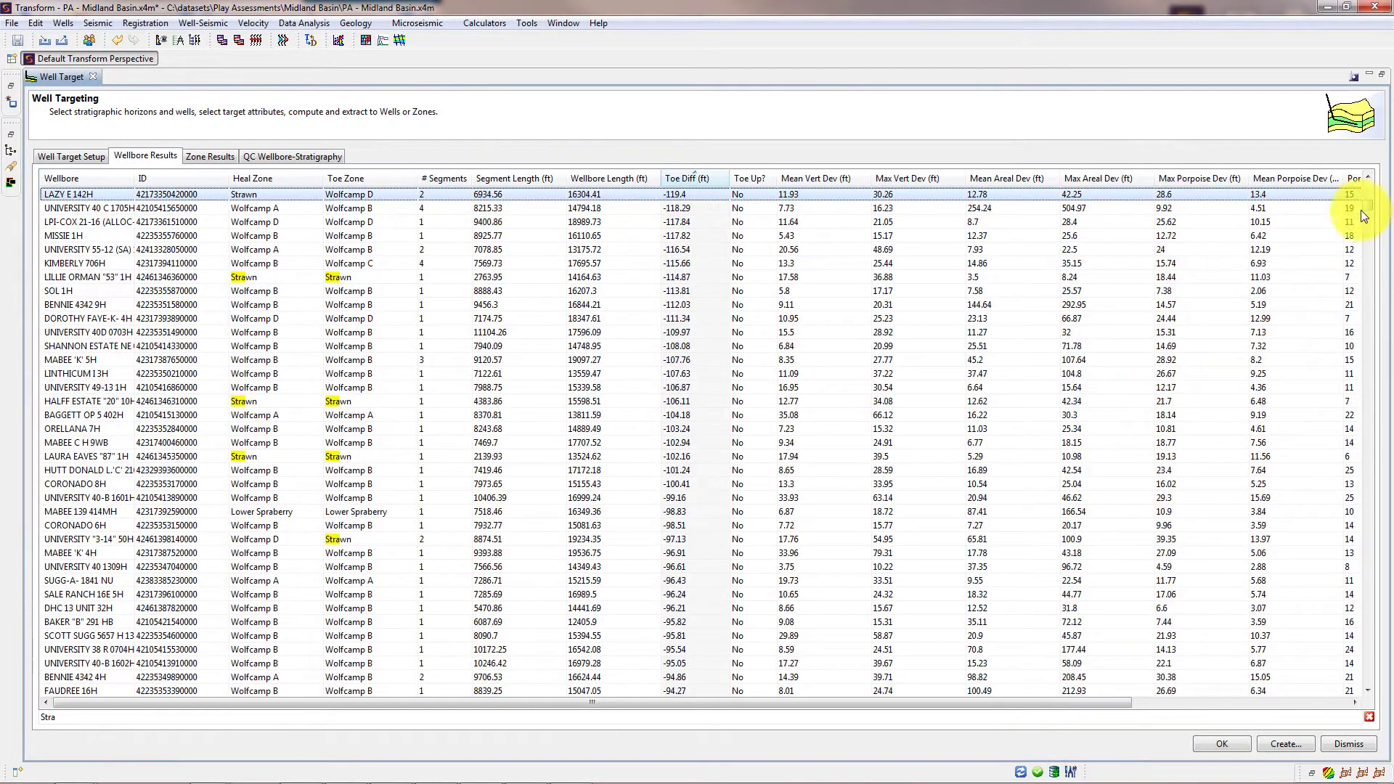
pyautogui.moveTo(1363, 216); pyautogui.dragTo(1368, 187)
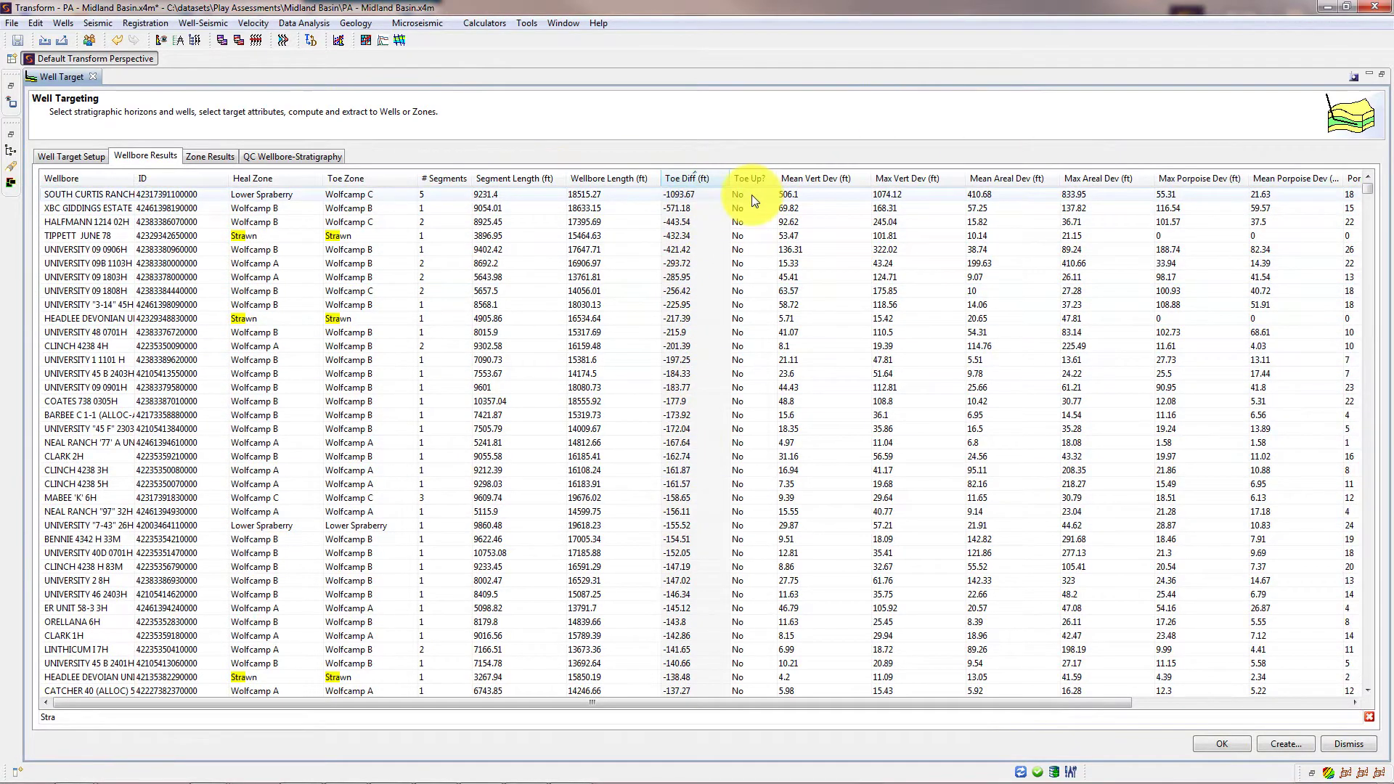
# - Select all wellbores with a negative Toe Diff, create a depth view from them named Toe Down Wells, and maximize it
pyautogui.scroll(-20, 828, 267)
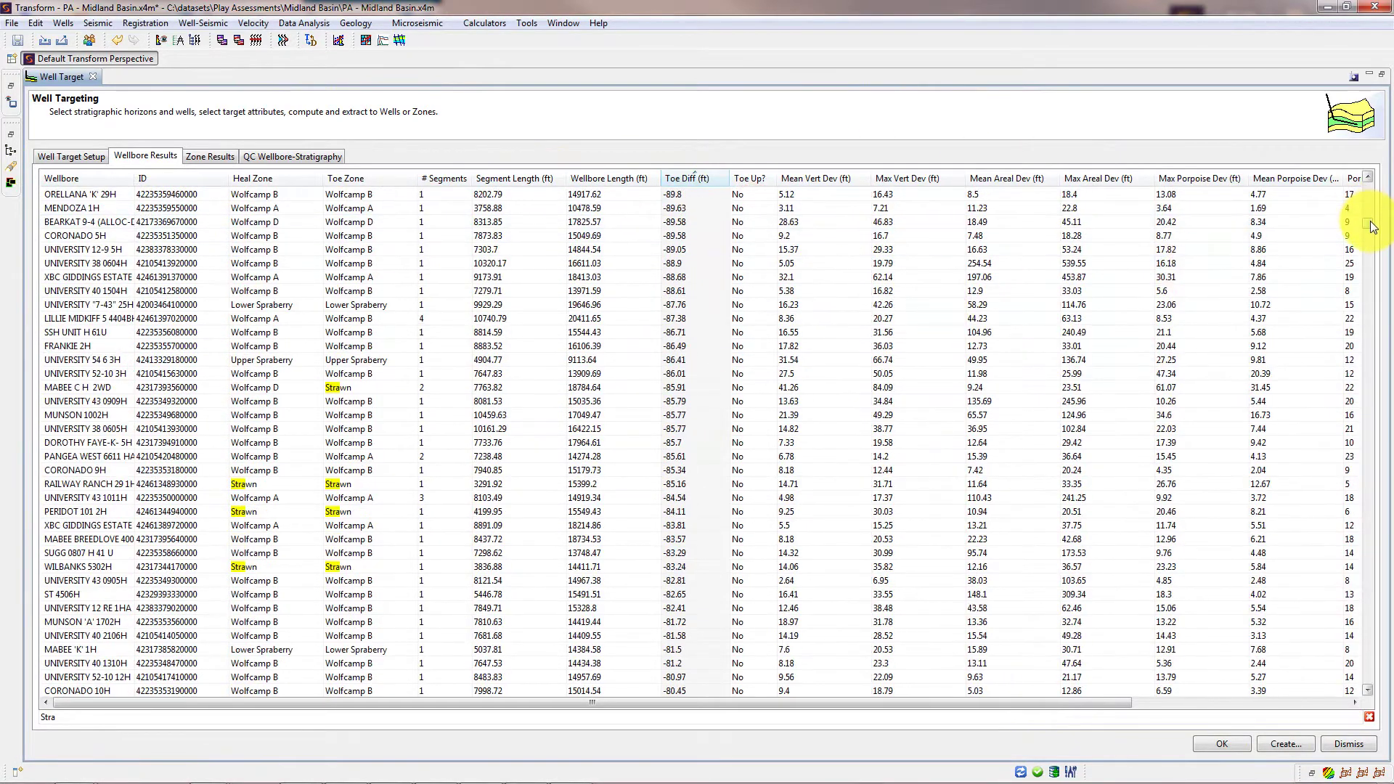
pyautogui.moveTo(1372, 227); pyautogui.dragTo(1369, 483)
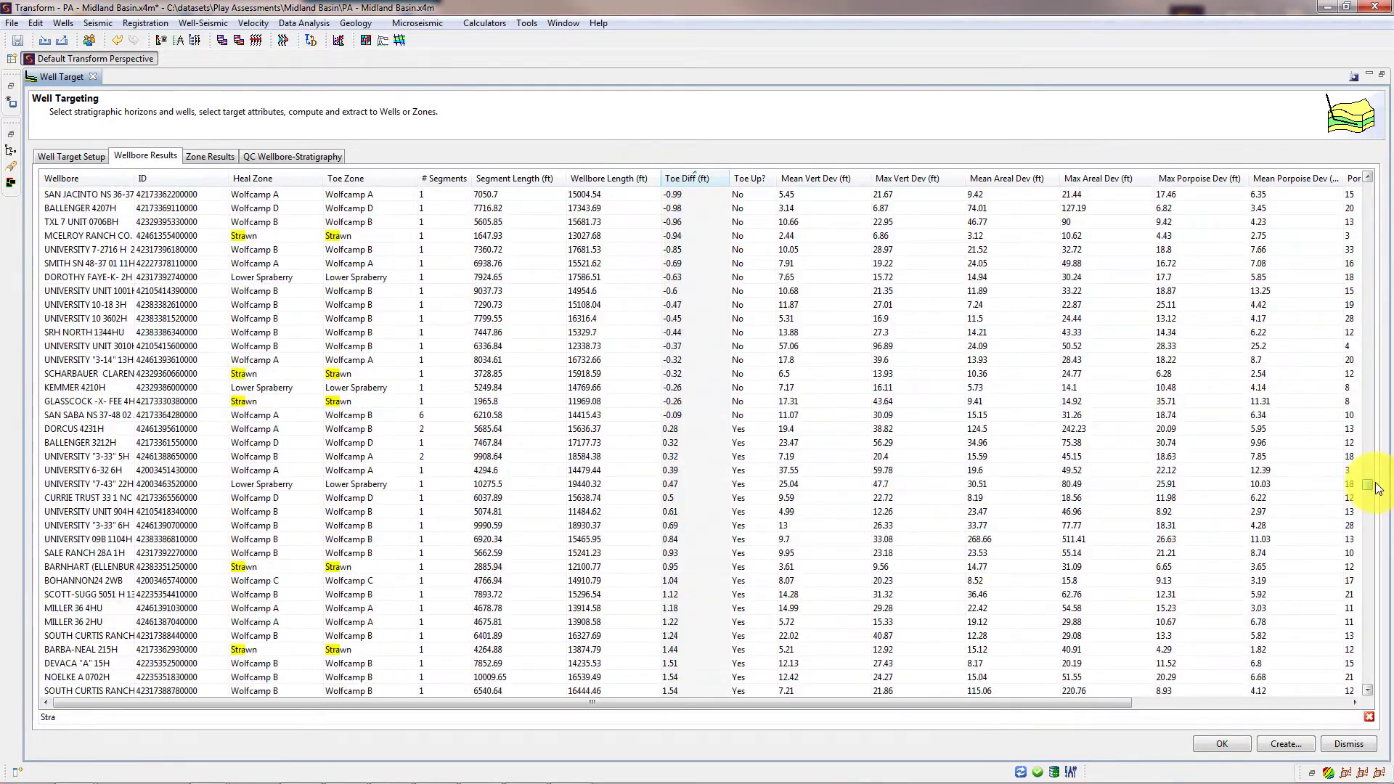
pyautogui.keyDown('shift'); pyautogui.click(746, 414); pyautogui.keyUp('shift')
pyautogui.rightClick(746, 412)
pyautogui.click(806, 482)
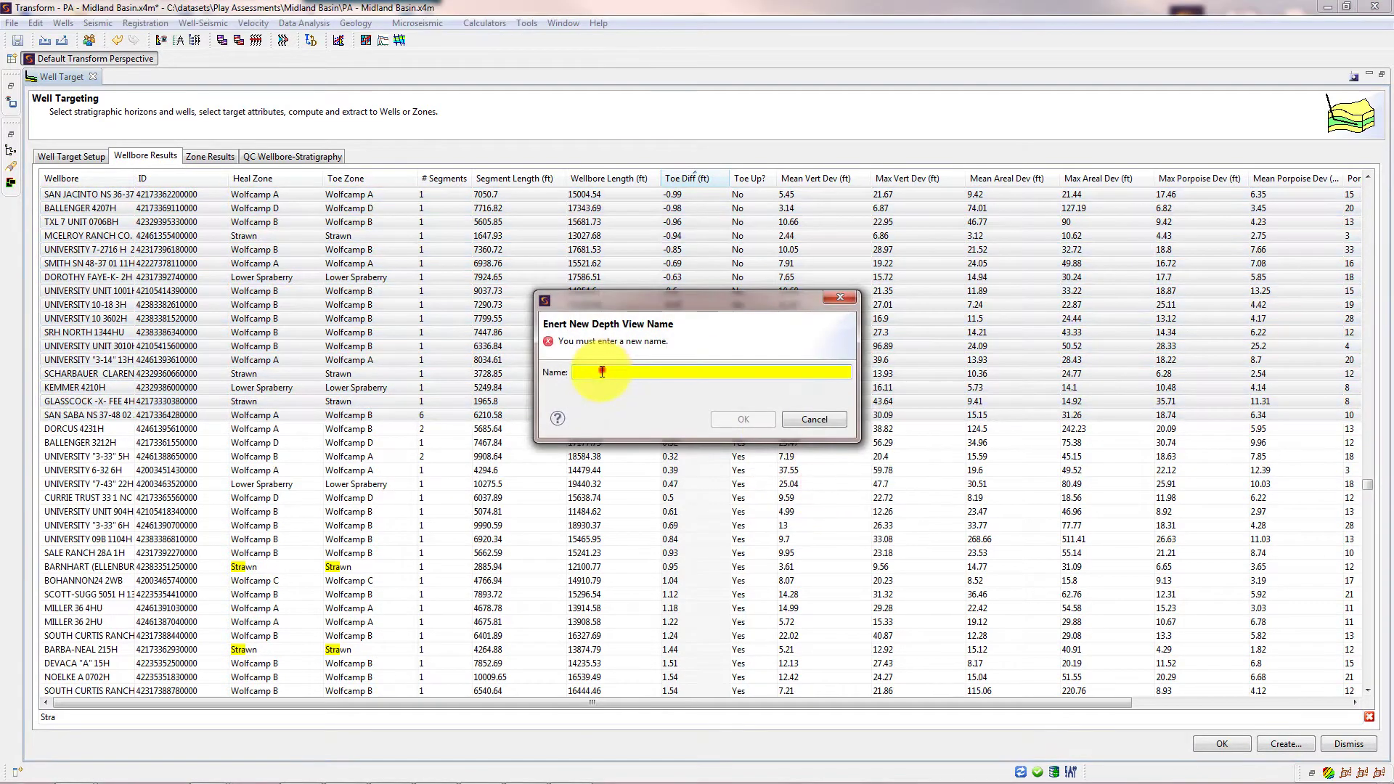
pyautogui.write('Toe Down Wells')
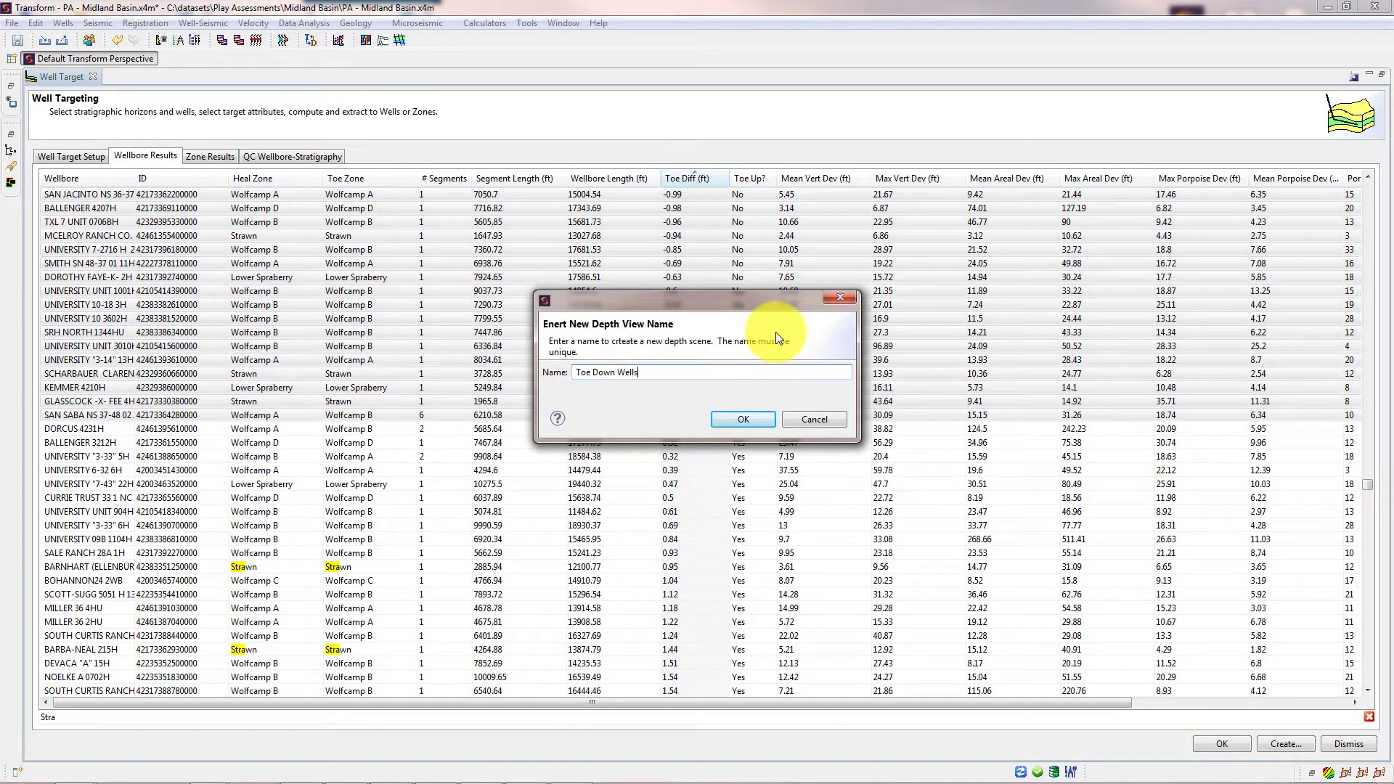
pyautogui.press('Return')
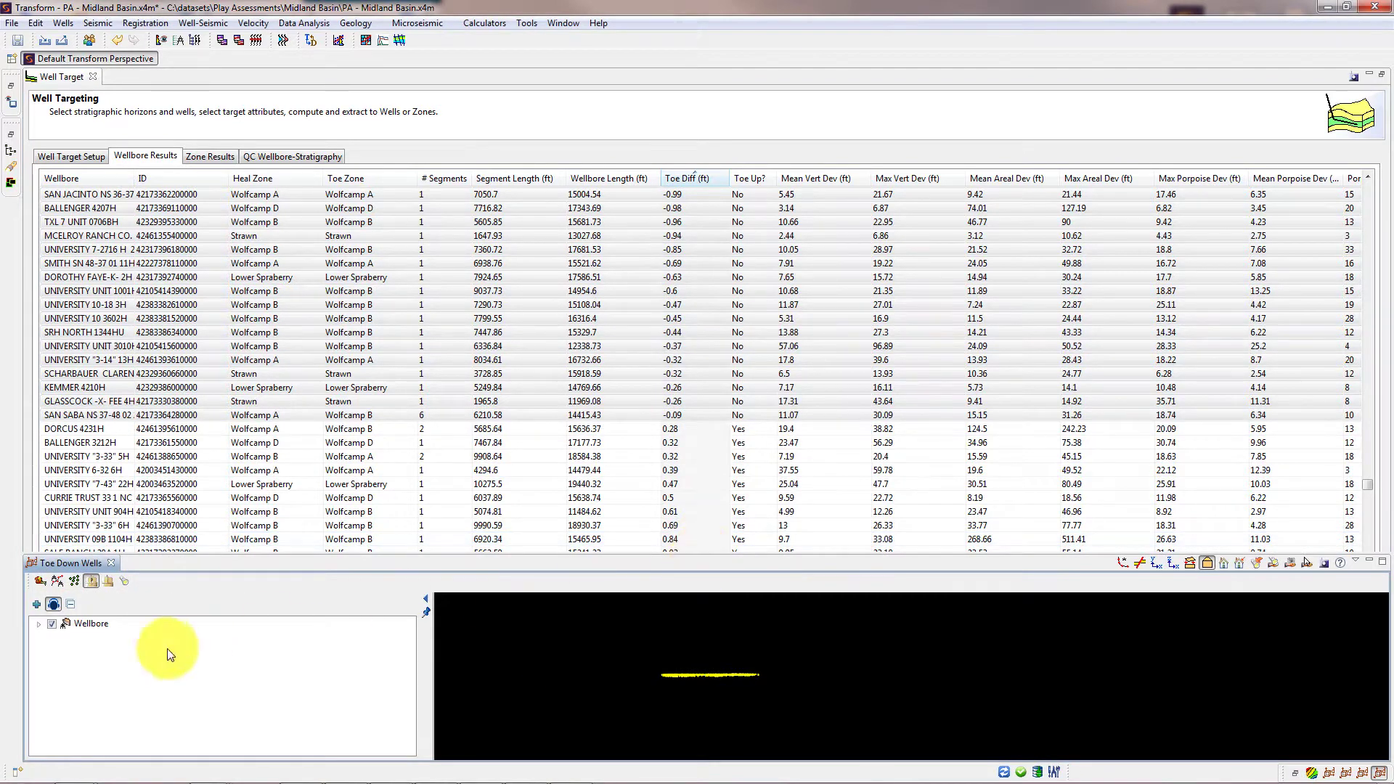
pyautogui.doubleClick(76, 564)
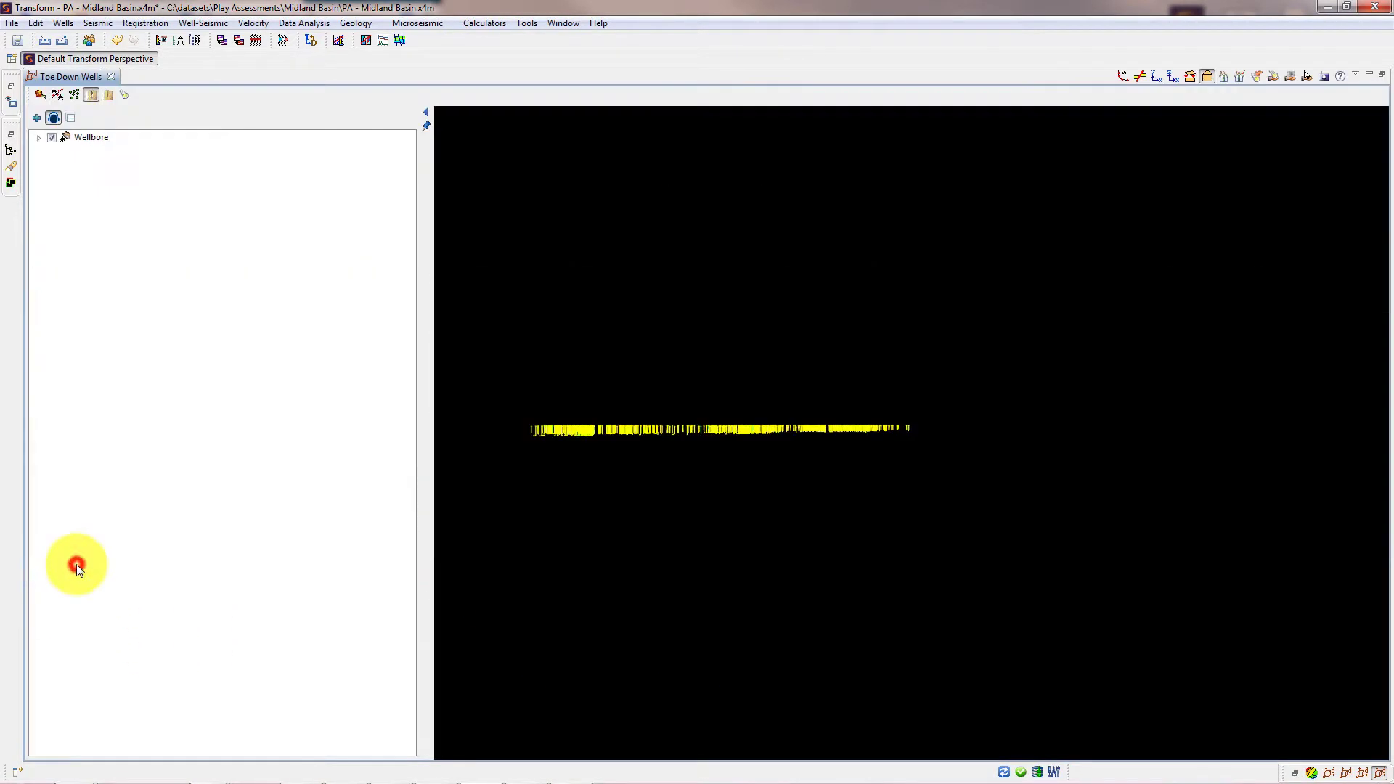
# - Examine the laterals in the Toe Down Wells scene up close and restore the view to its normal size
pyautogui.moveTo(851, 328); pyautogui.dragTo(795, 341)
pyautogui.moveTo(1126, 360); pyautogui.dragTo(915, 317)
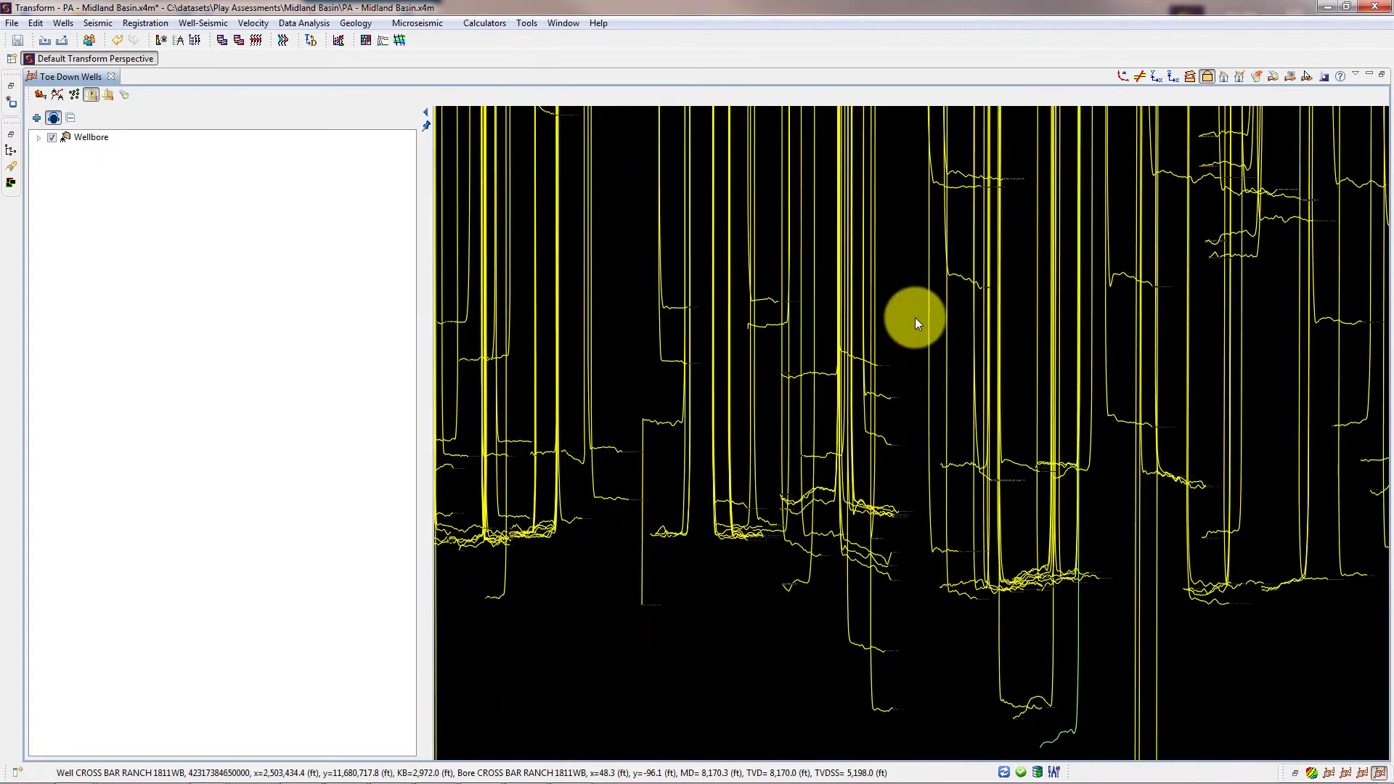
pyautogui.doubleClick(69, 76)
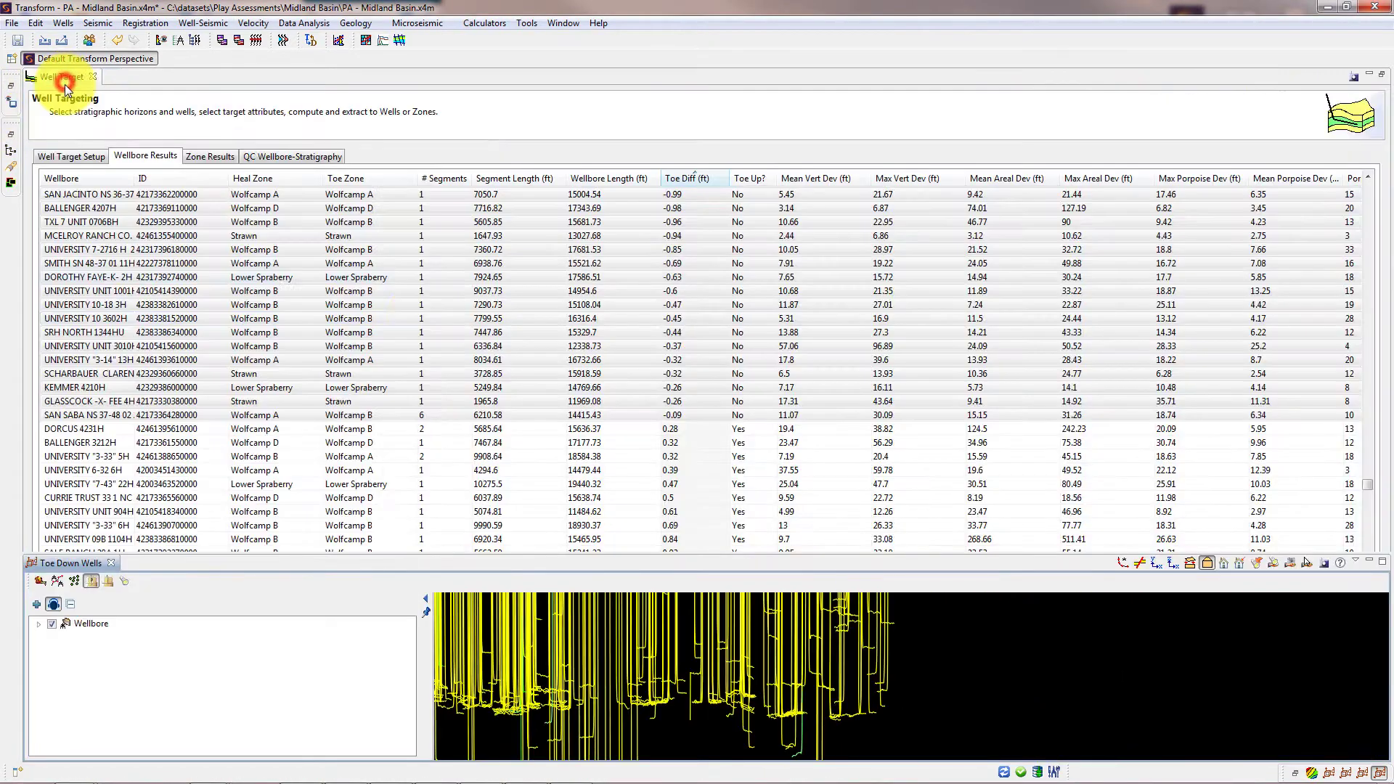
# - Select all wellbores with a positive Toe Diff and create a new depth view from them named Toe Up Wells
pyautogui.click(730, 431)
pyautogui.write('Stra')
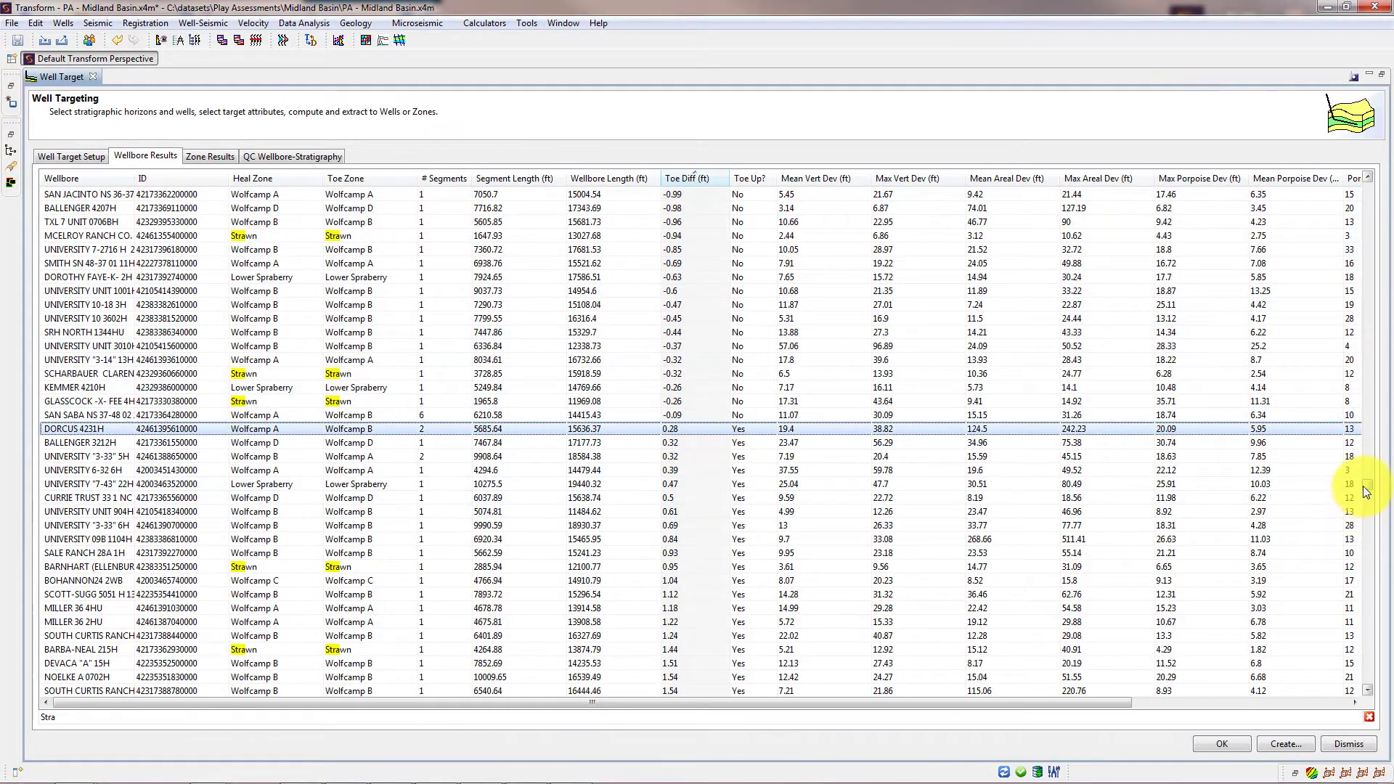
pyautogui.moveTo(1365, 488); pyautogui.dragTo(1367, 702)
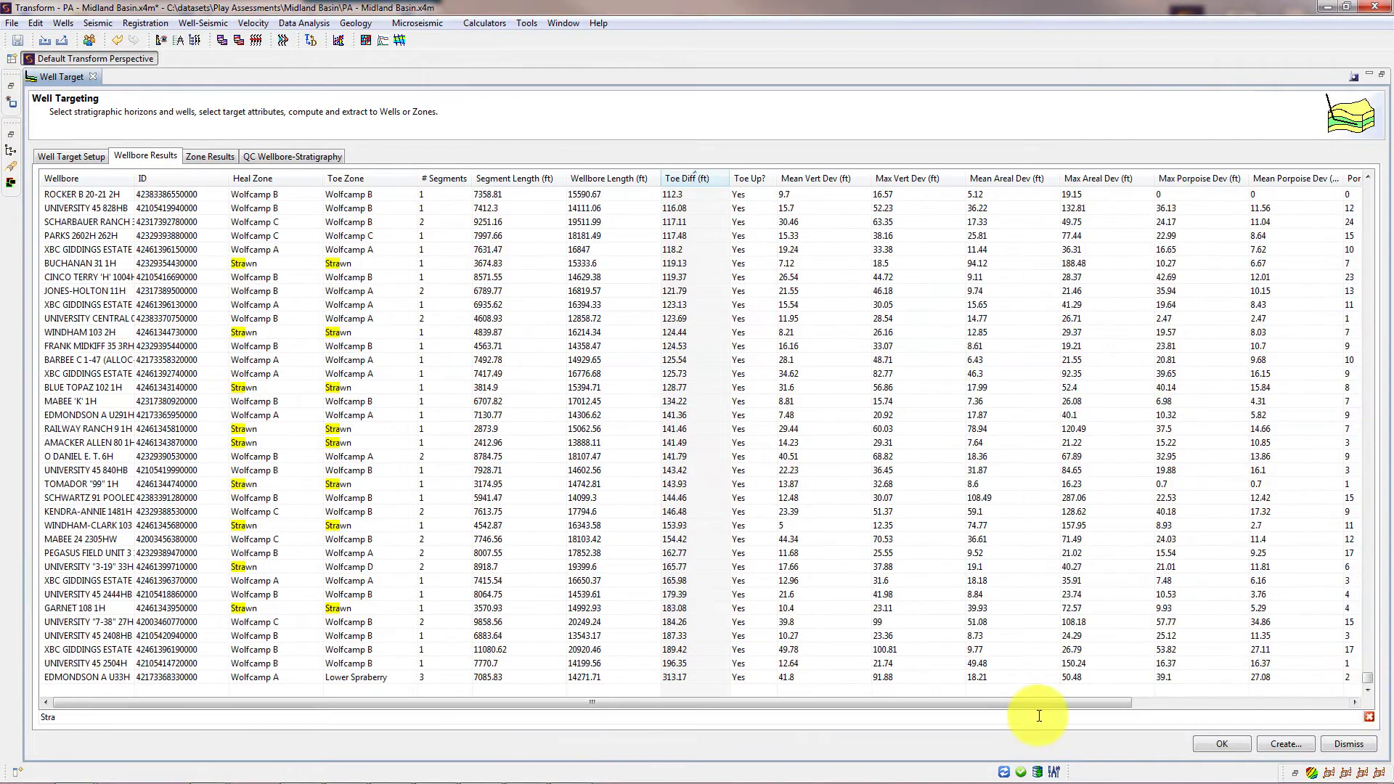
pyautogui.hotkey('ctrl', 'a')
pyautogui.rightClick(738, 651)
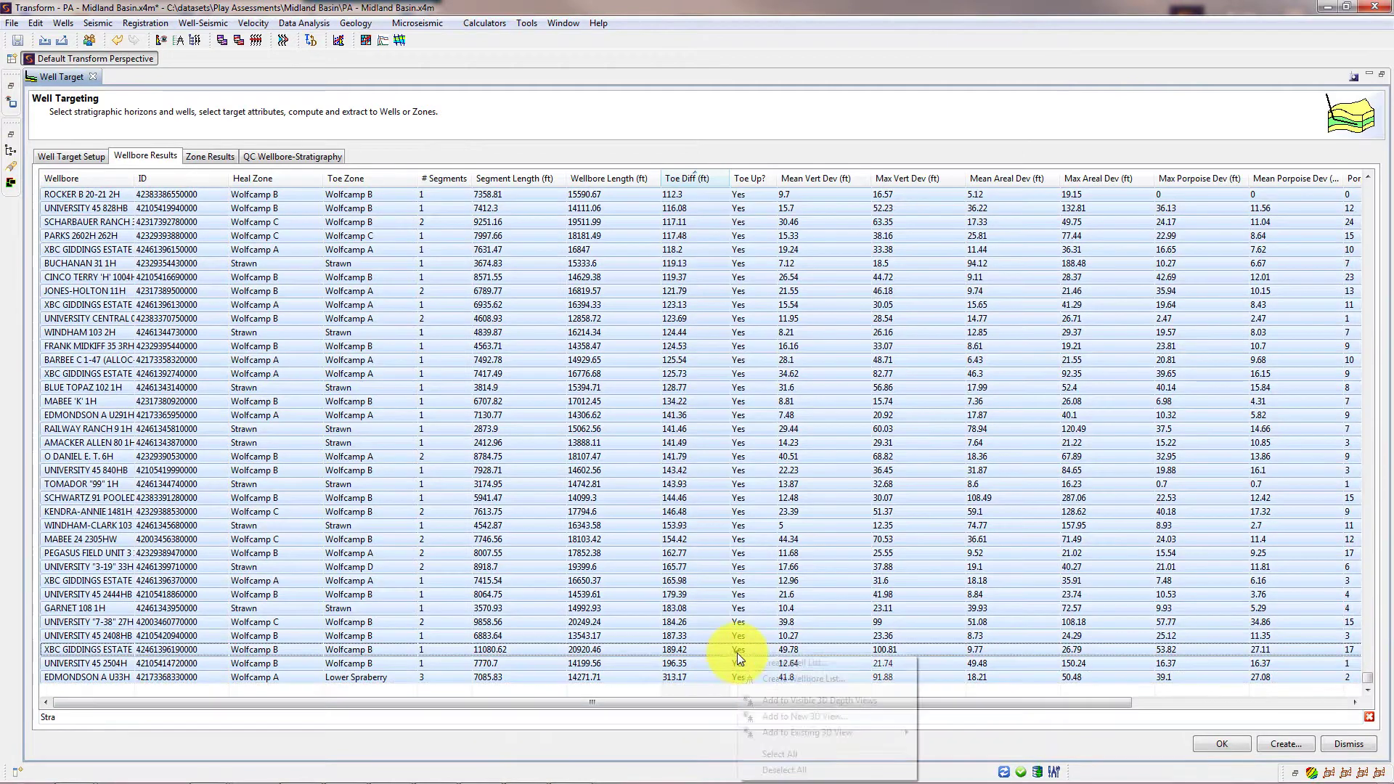
pyautogui.click(785, 716)
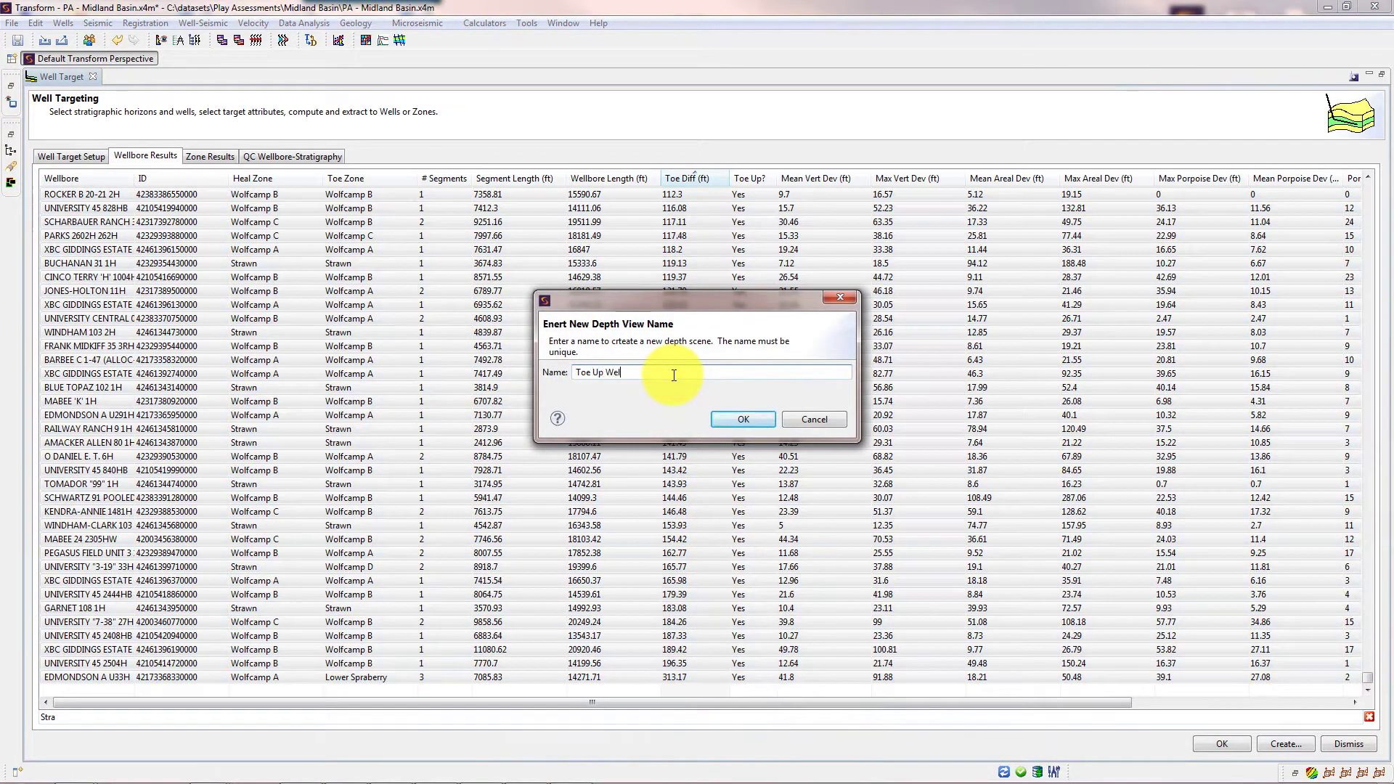
pyautogui.click(739, 418)
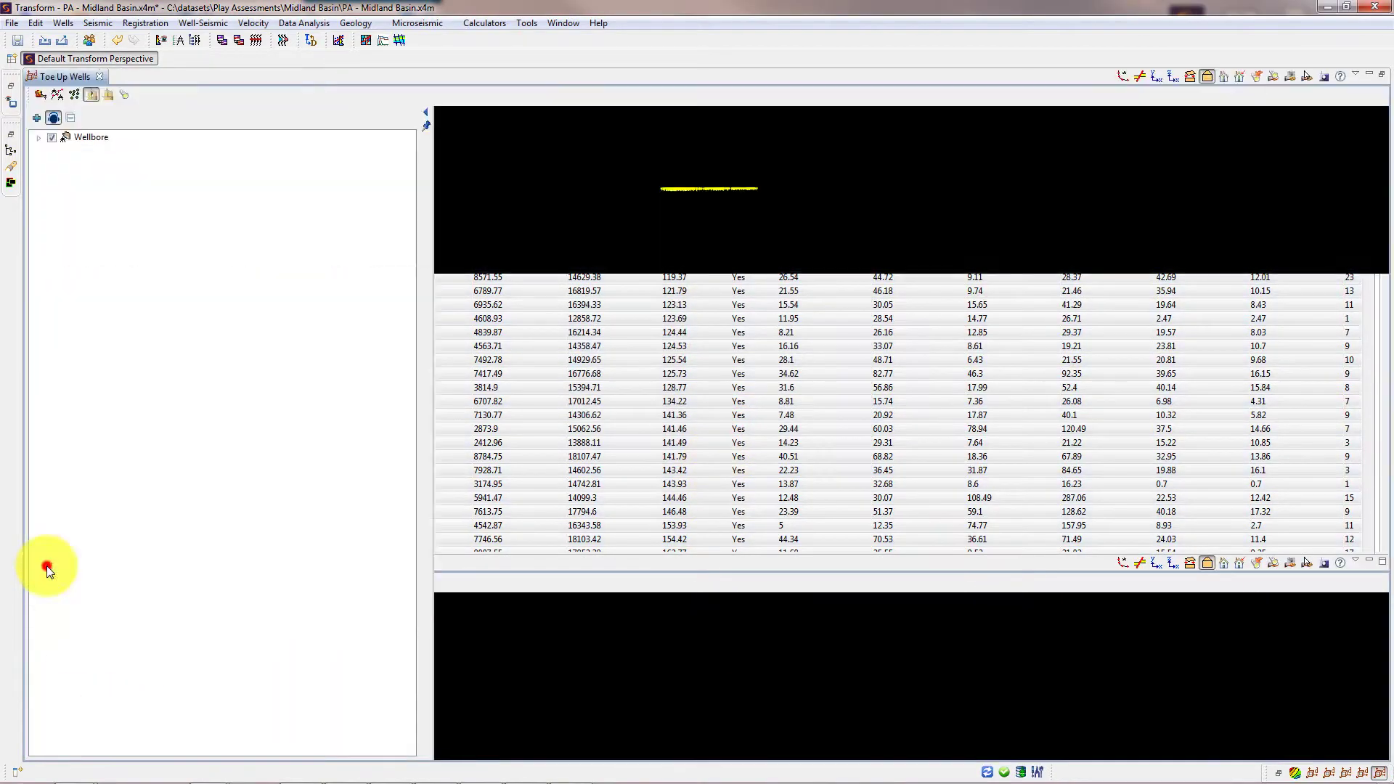
# - Maximize the Toe Up Wells scene, examine its wellbores, and restore the view to its normal size
pyautogui.click(46, 565)
pyautogui.moveTo(562, 395); pyautogui.dragTo(734, 374)
pyautogui.moveTo(833, 451); pyautogui.dragTo(61, 64)
pyautogui.doubleClick(67, 80)
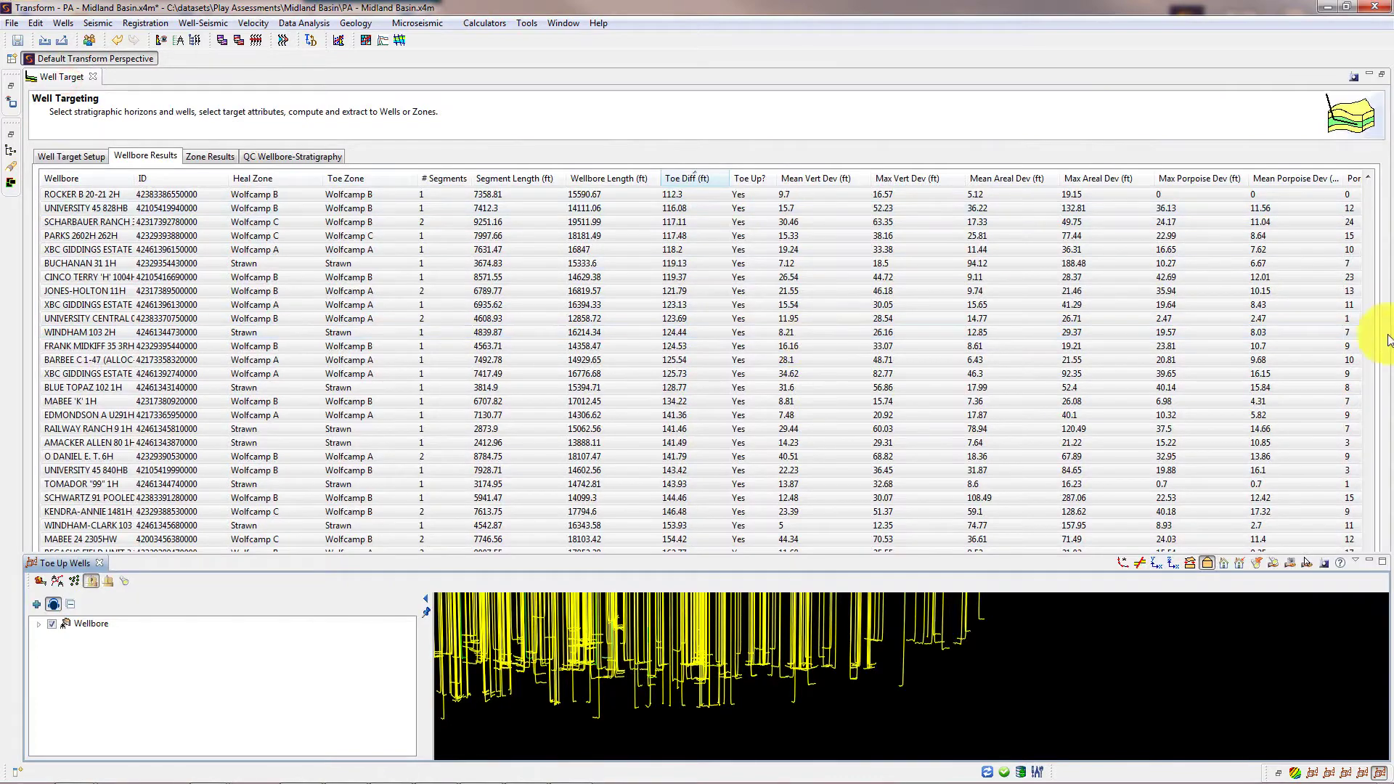
# - With Toe Diff sorted ascending, select the wellbores from -1093.67 to -184.33 ft and create a new depth view named Large Toe Down
pyautogui.click(677, 177)
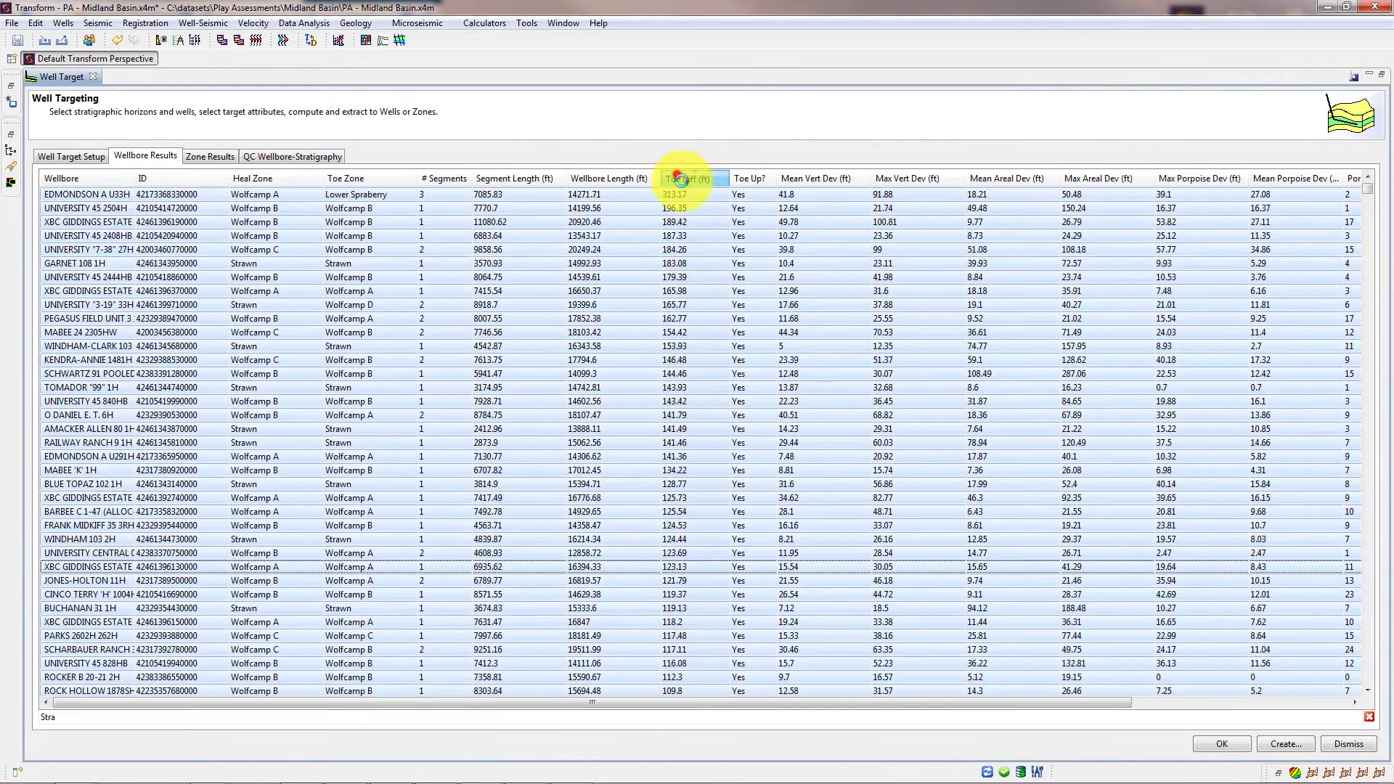
pyautogui.click(681, 178)
pyautogui.moveTo(1366, 481); pyautogui.dragTo(1368, 181)
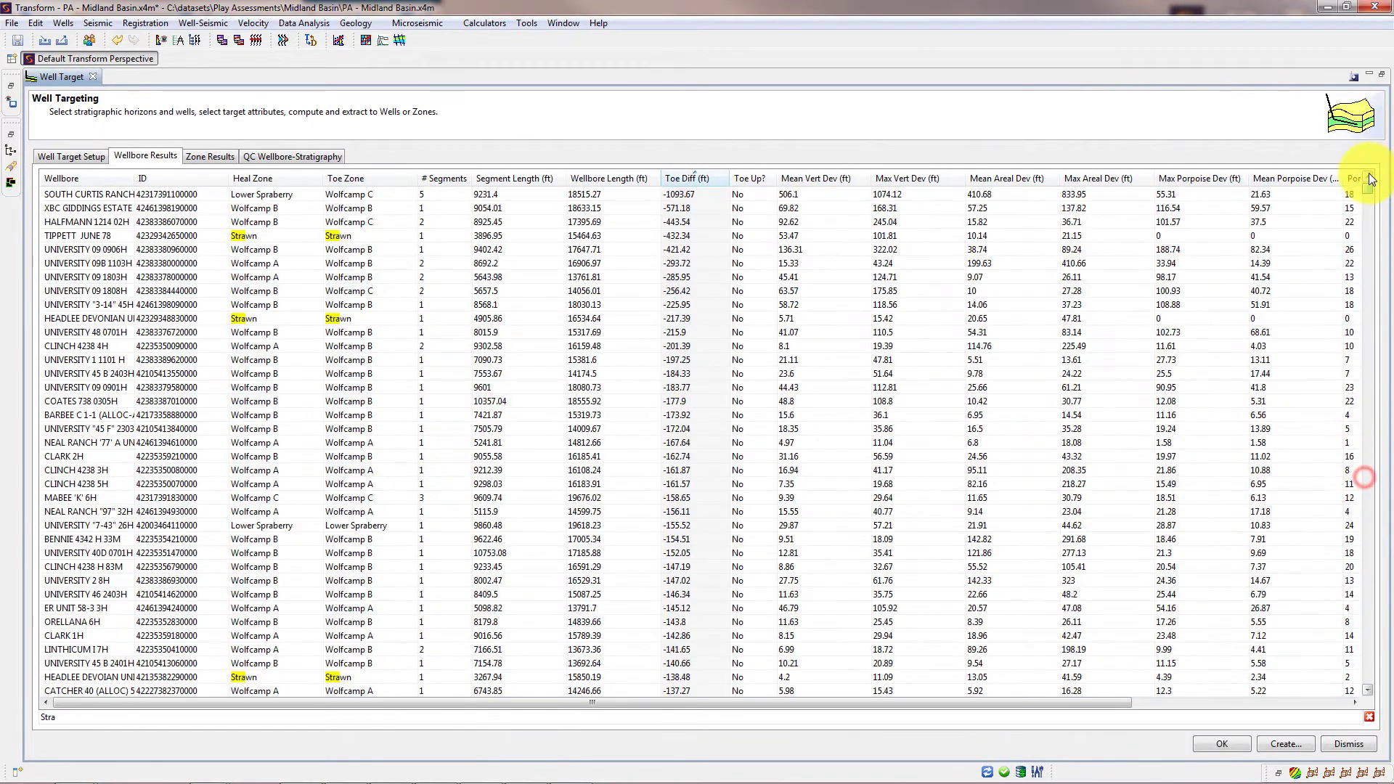
pyautogui.click(680, 196)
pyautogui.keyDown('shift'); pyautogui.click(672, 374); pyautogui.keyUp('shift')
pyautogui.rightClick(672, 372)
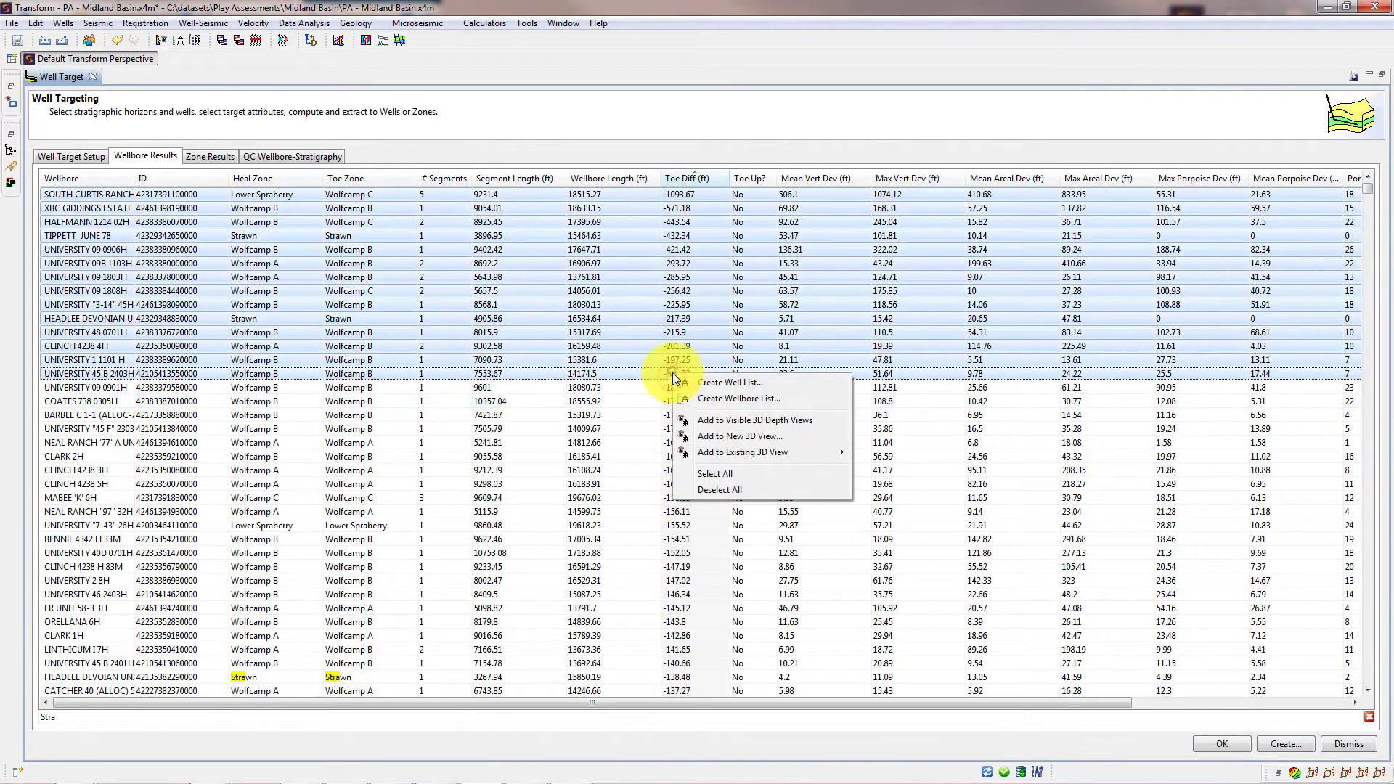
pyautogui.click(743, 436)
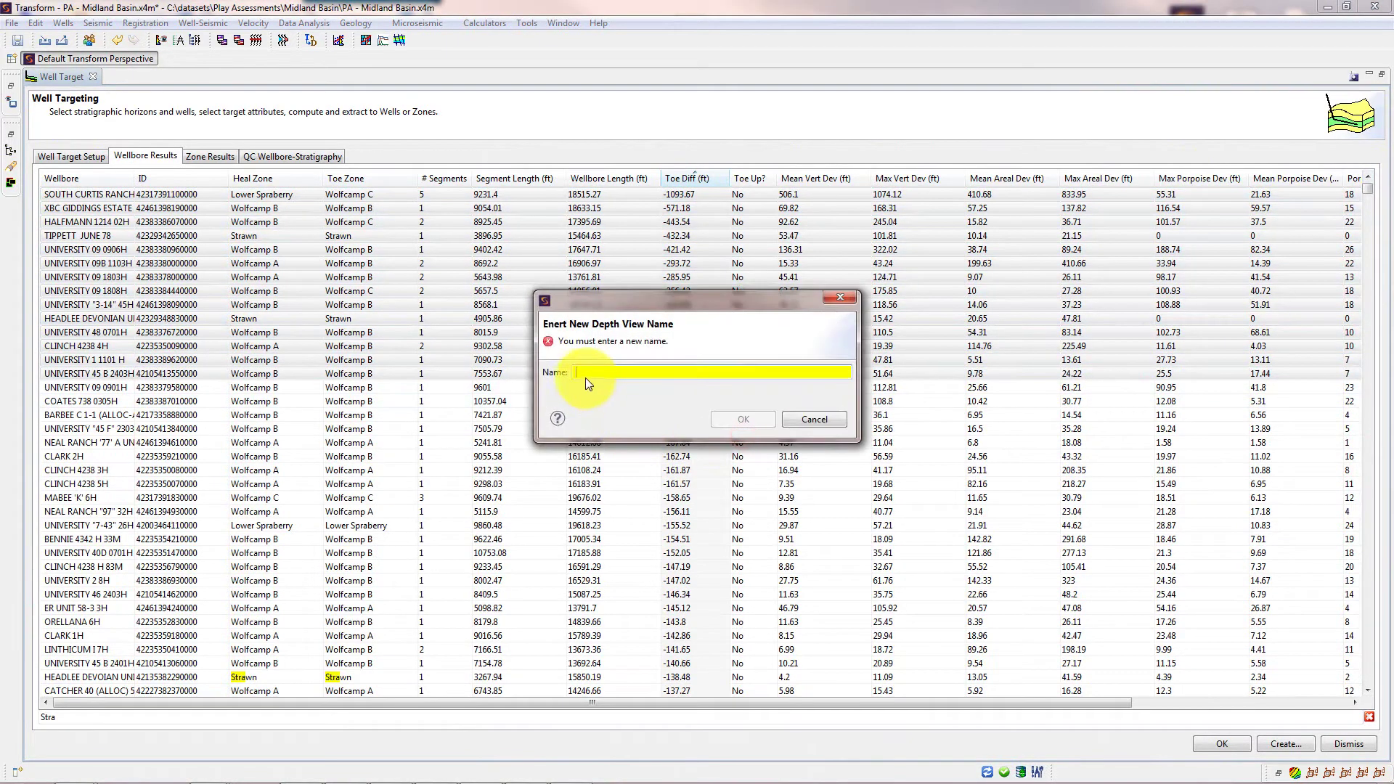
pyautogui.write('Targ')
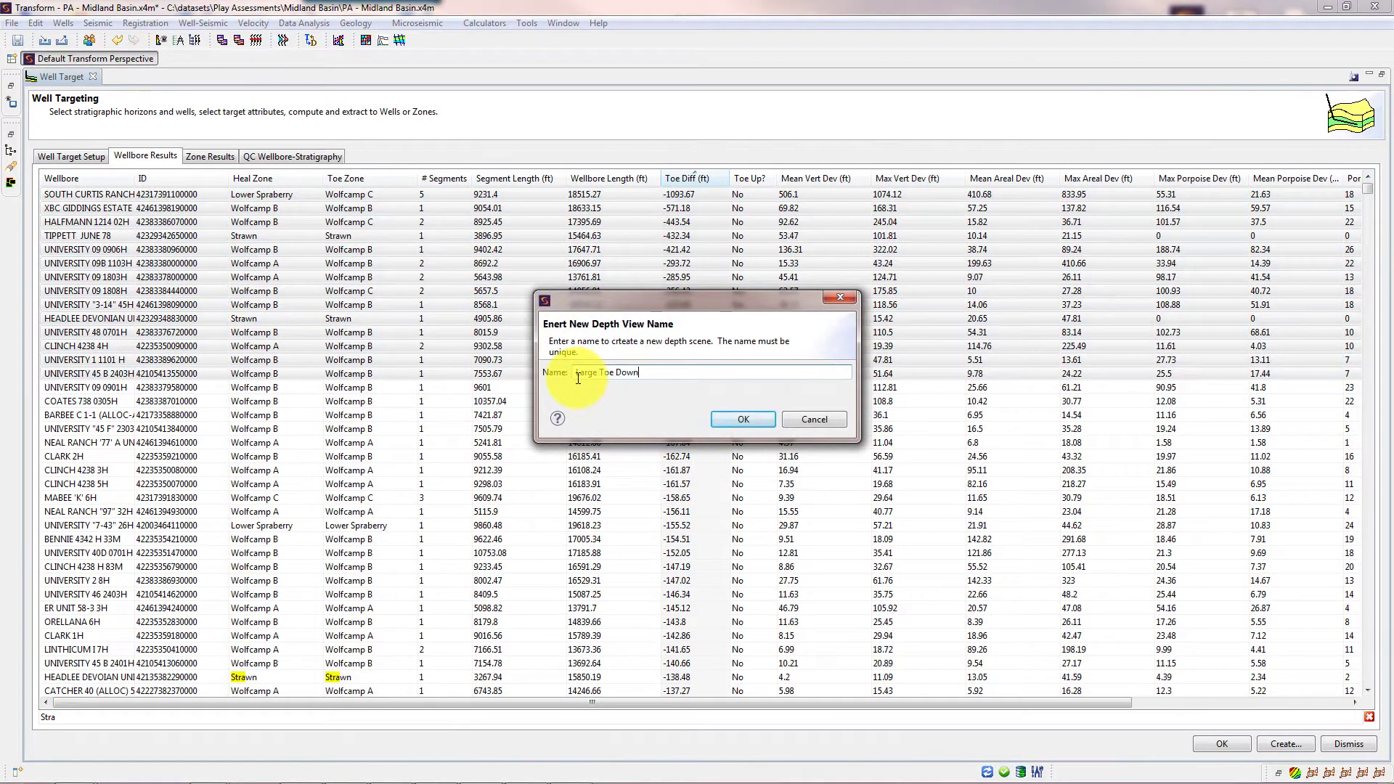
pyautogui.write('e Toe Down')
pyautogui.press('Return')
# - Maximize the Large Toe Down scene and examine the shape of its laterals up close
pyautogui.click(58, 560)
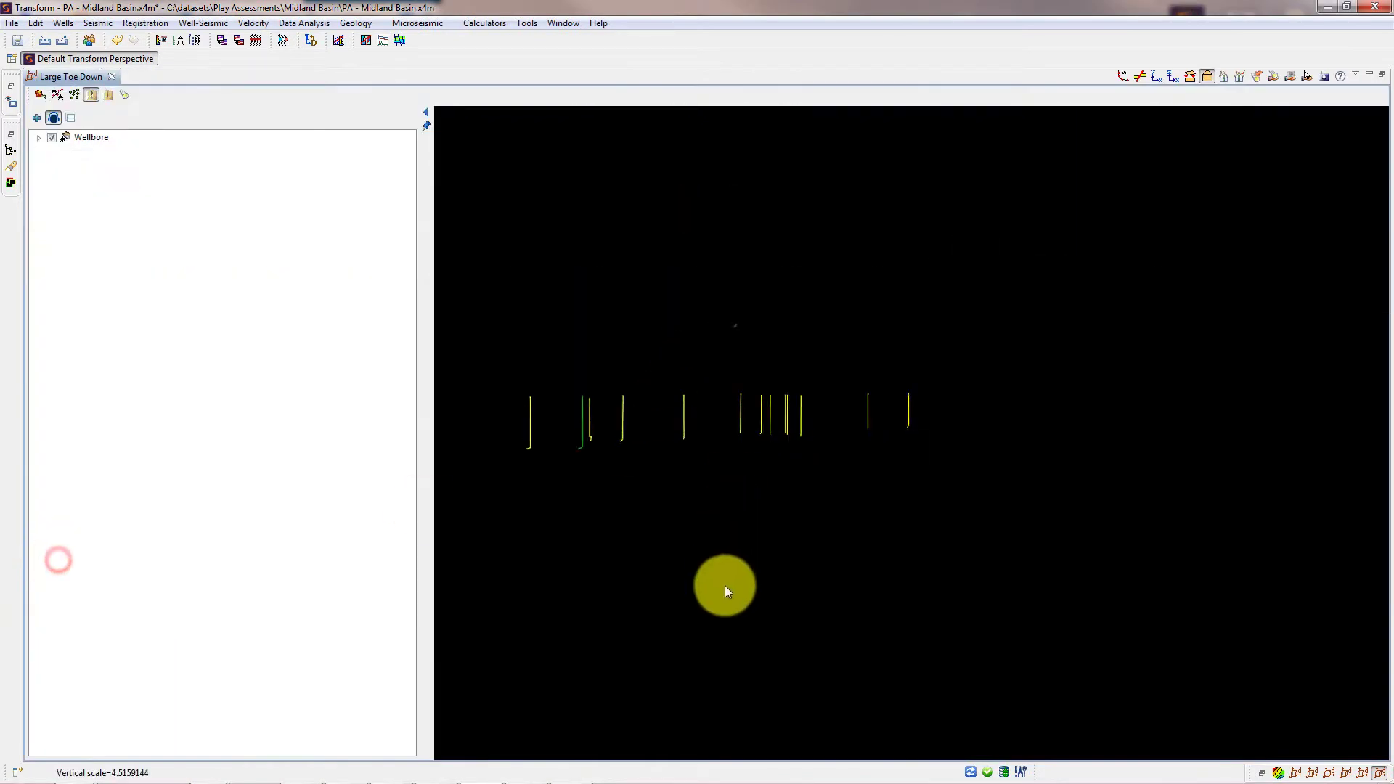
pyautogui.moveTo(726, 588); pyautogui.dragTo(830, 573)
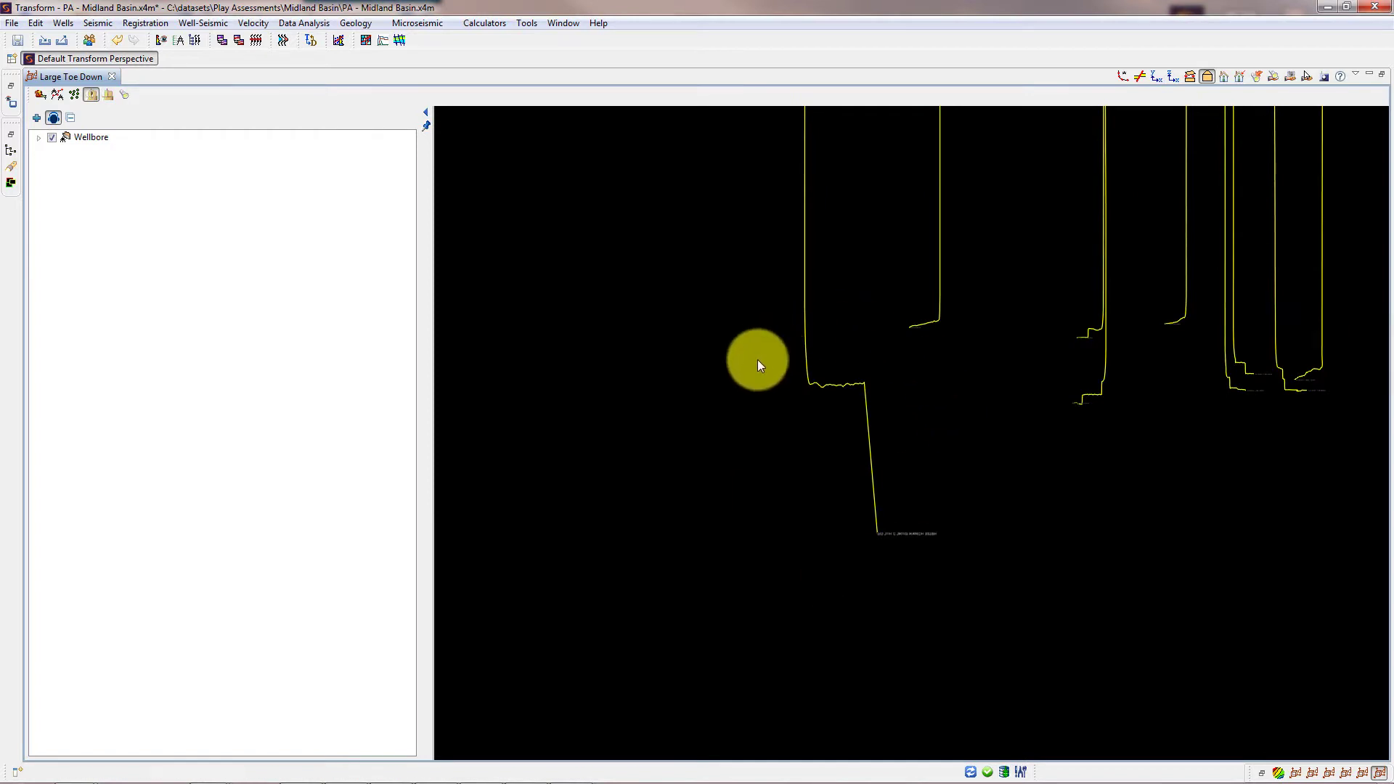
pyautogui.moveTo(948, 540); pyautogui.dragTo(1191, 501)
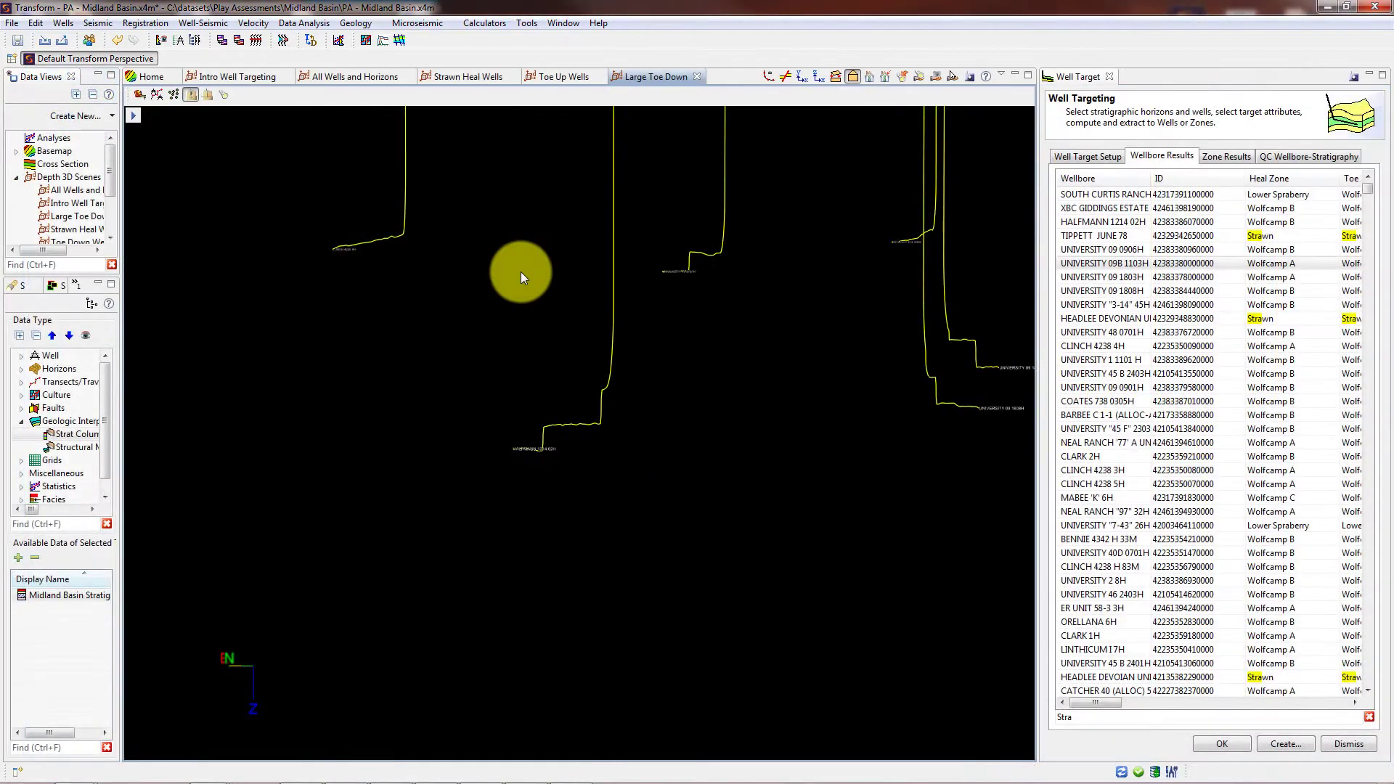
# - Show the Home map, make it follow the selected well, and locate UNIVERSITY 09 0906H and UNIVERSITY "3-14" 45H on it
pyautogui.click(156, 82)
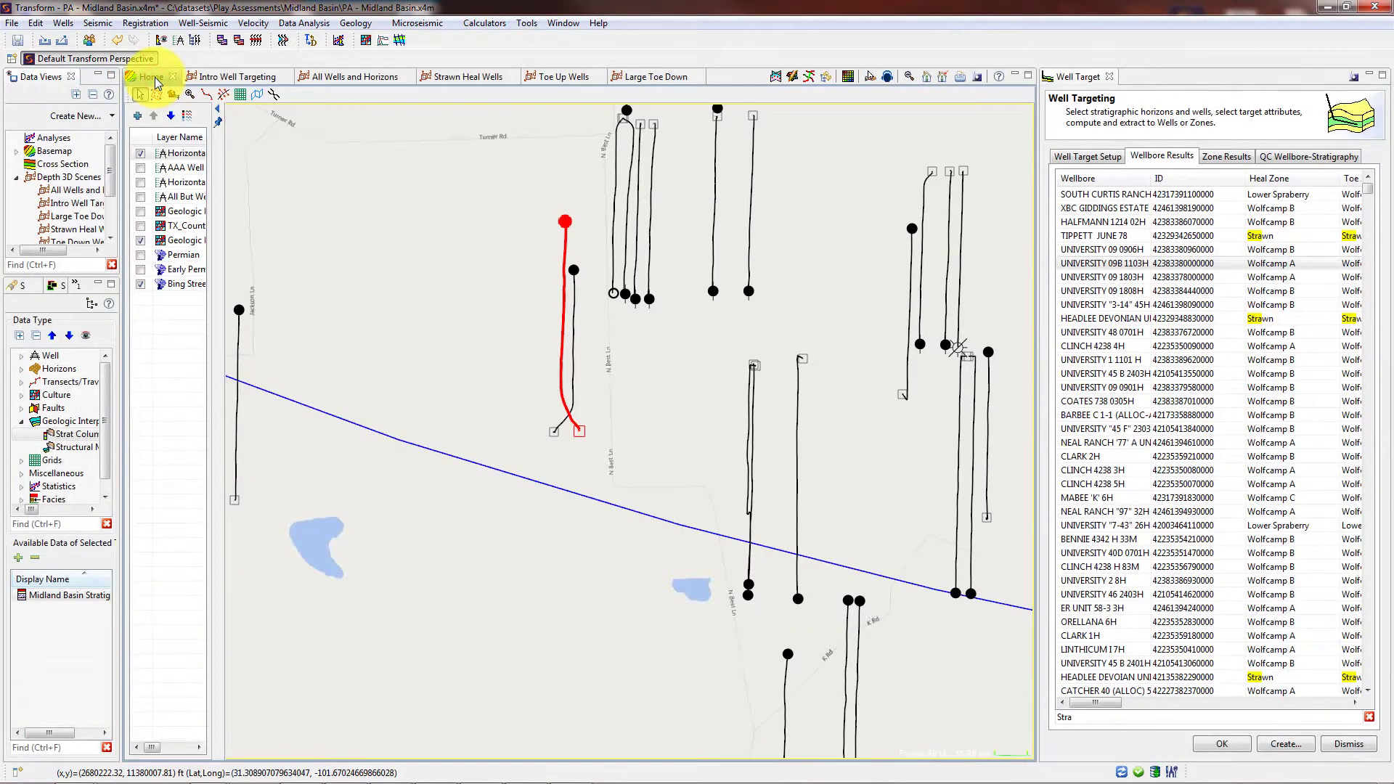
pyautogui.click(1165, 318)
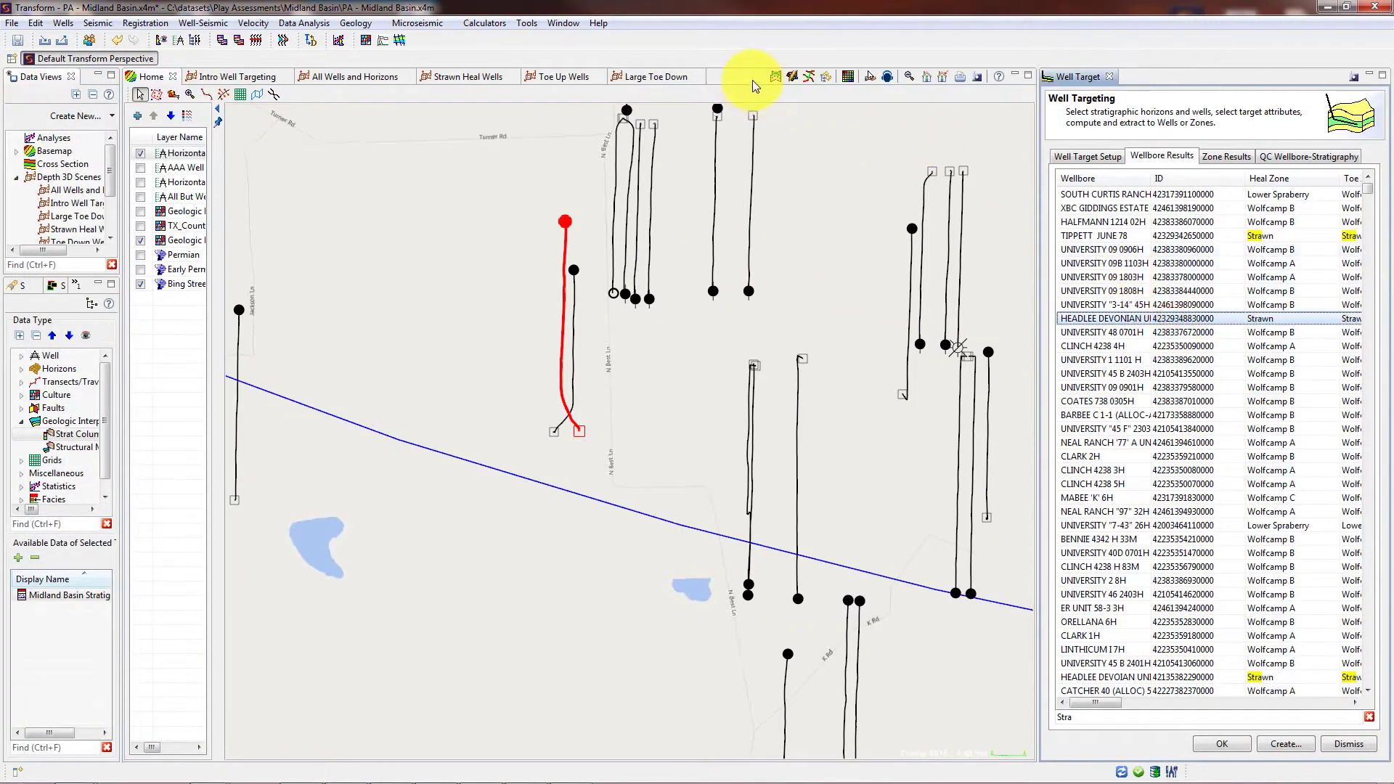
pyautogui.click(889, 76)
pyautogui.click(1084, 249)
pyautogui.click(1133, 302)
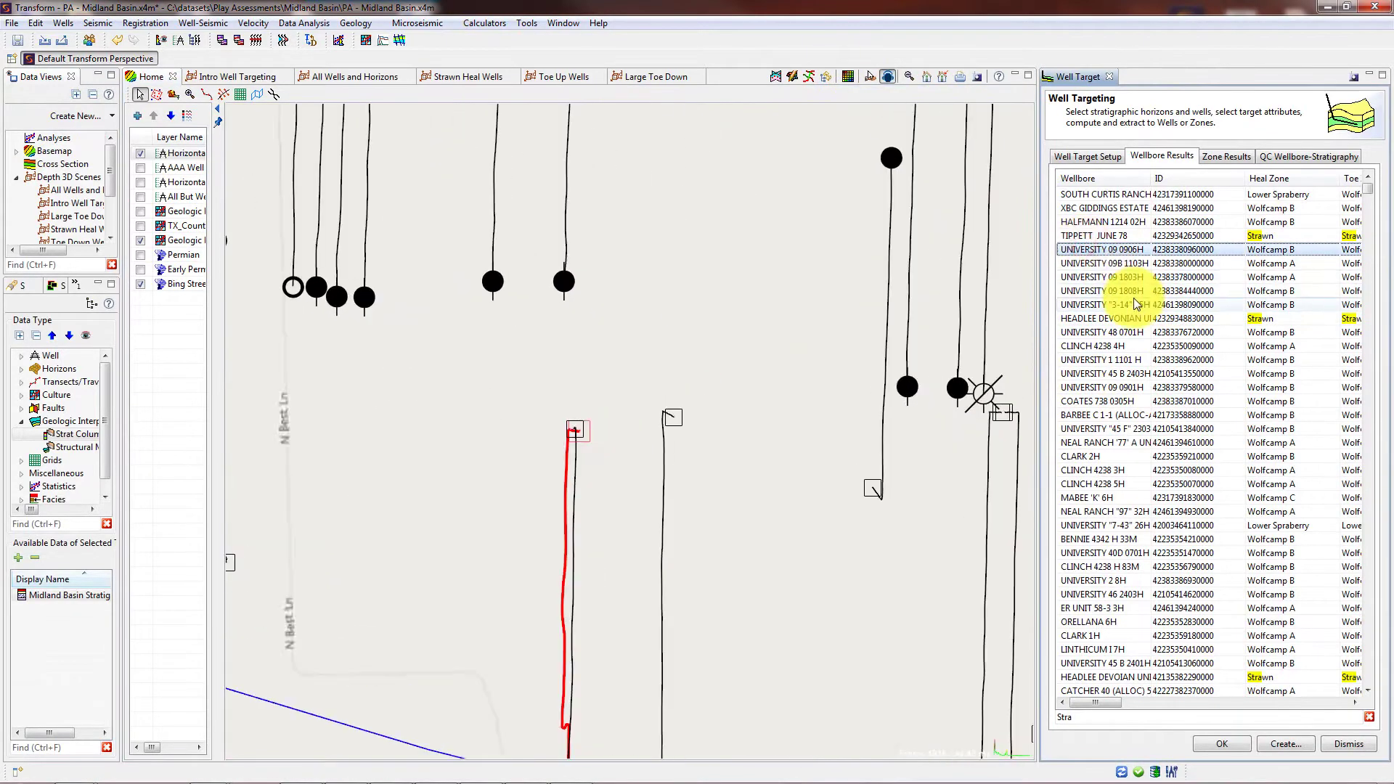
# - Sort the wellbore results by Max Areal Dev in descending order and return to the start of the list
pyautogui.moveTo(1100, 703); pyautogui.dragTo(1253, 720)
pyautogui.click(1283, 177)
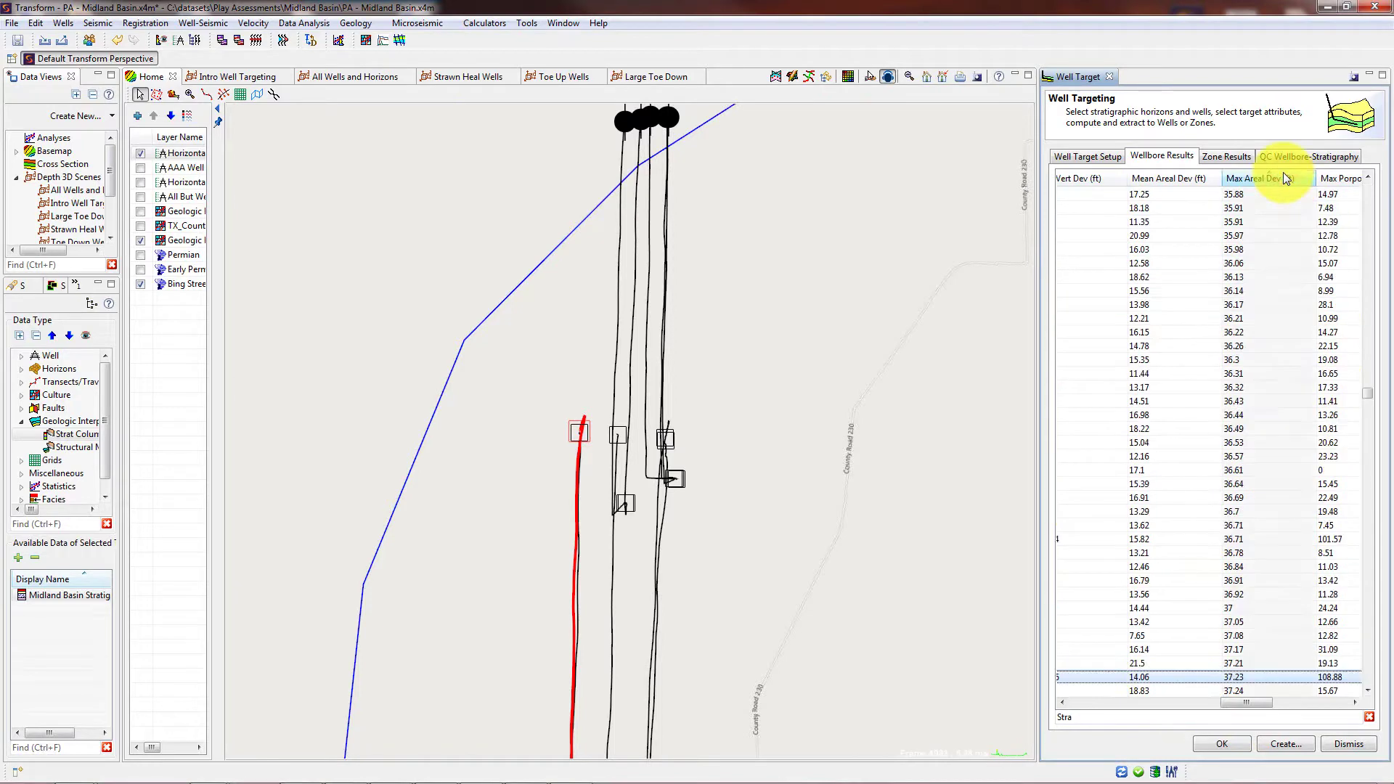
pyautogui.moveTo(1369, 394); pyautogui.dragTo(1369, 177)
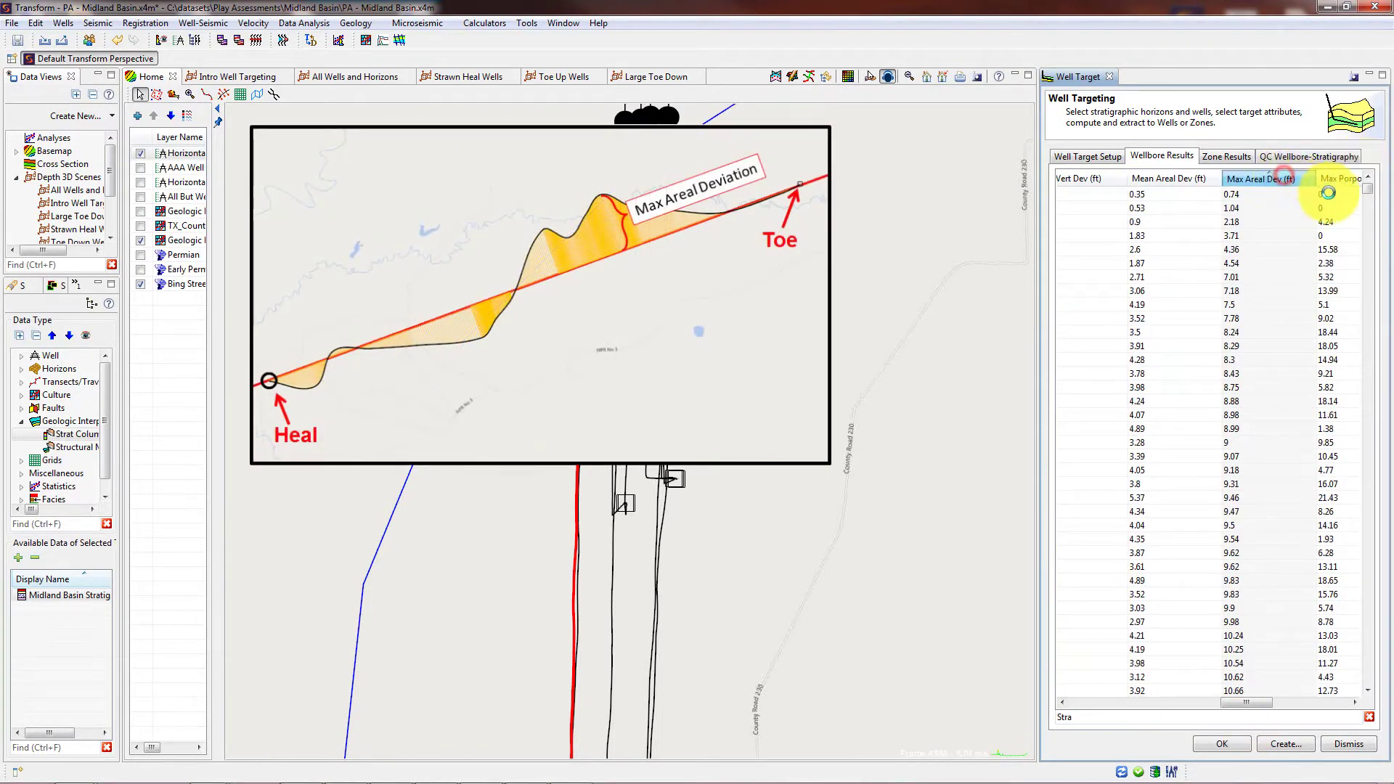
pyautogui.moveTo(1370, 466); pyautogui.dragTo(1371, 187)
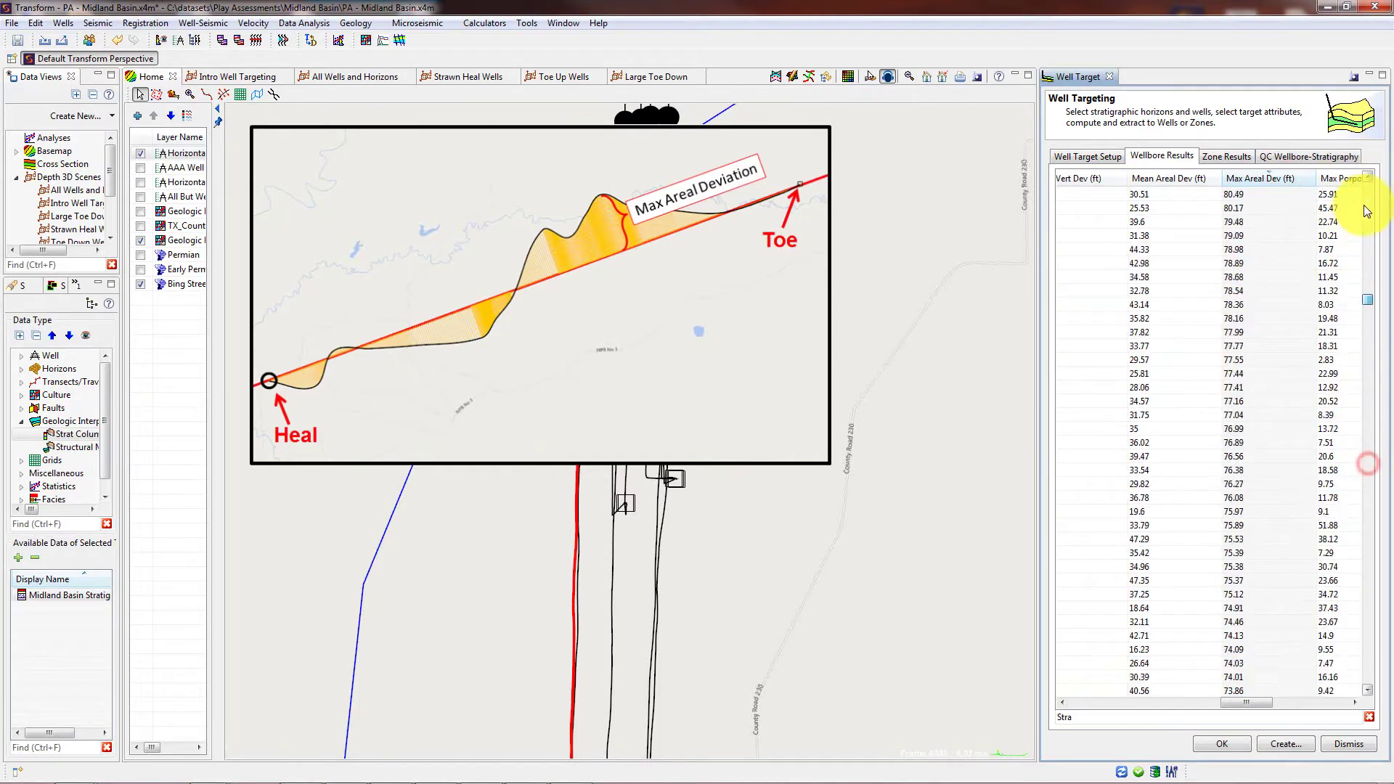
# - Locate the three wellbores with the largest Max Areal Dev on the Home map and examine their paths
pyautogui.click(1252, 193)
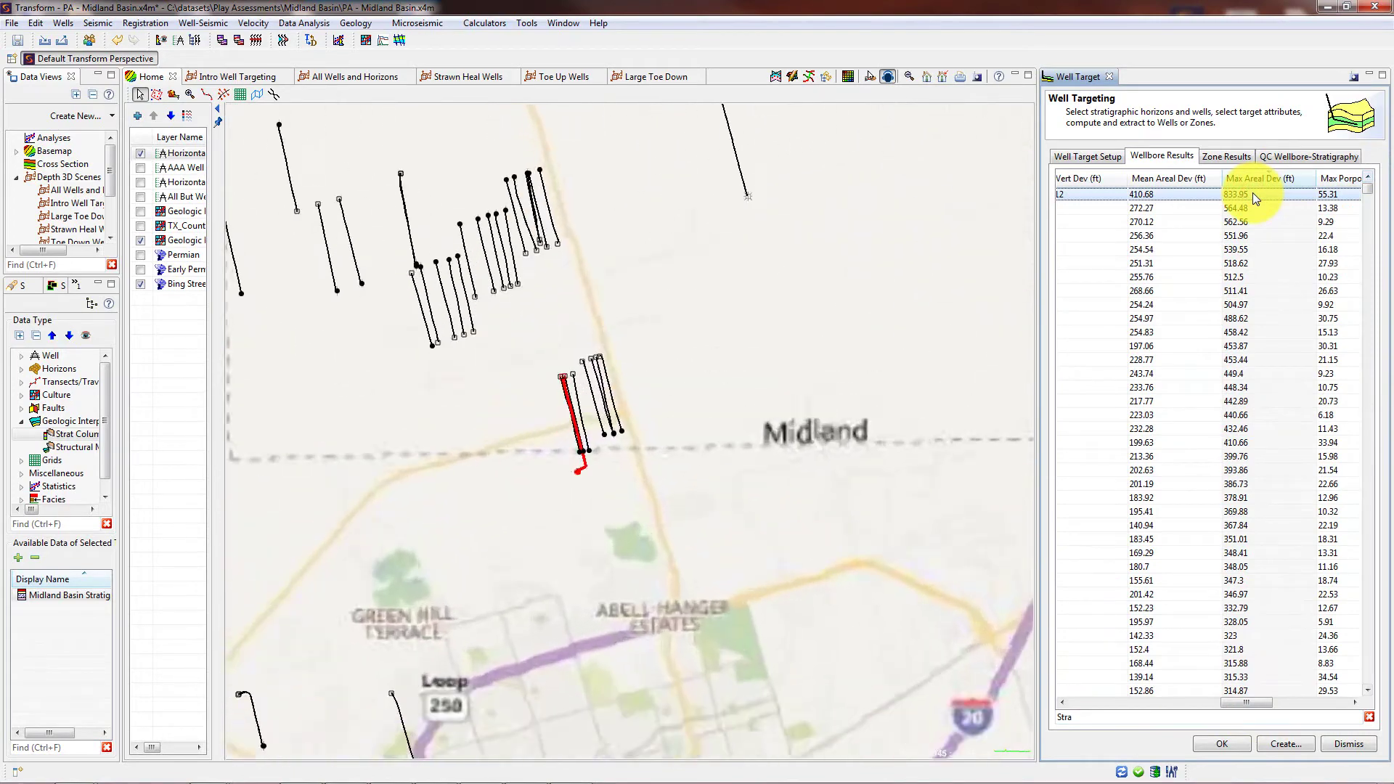
pyautogui.moveTo(802, 537); pyautogui.dragTo(800, 539)
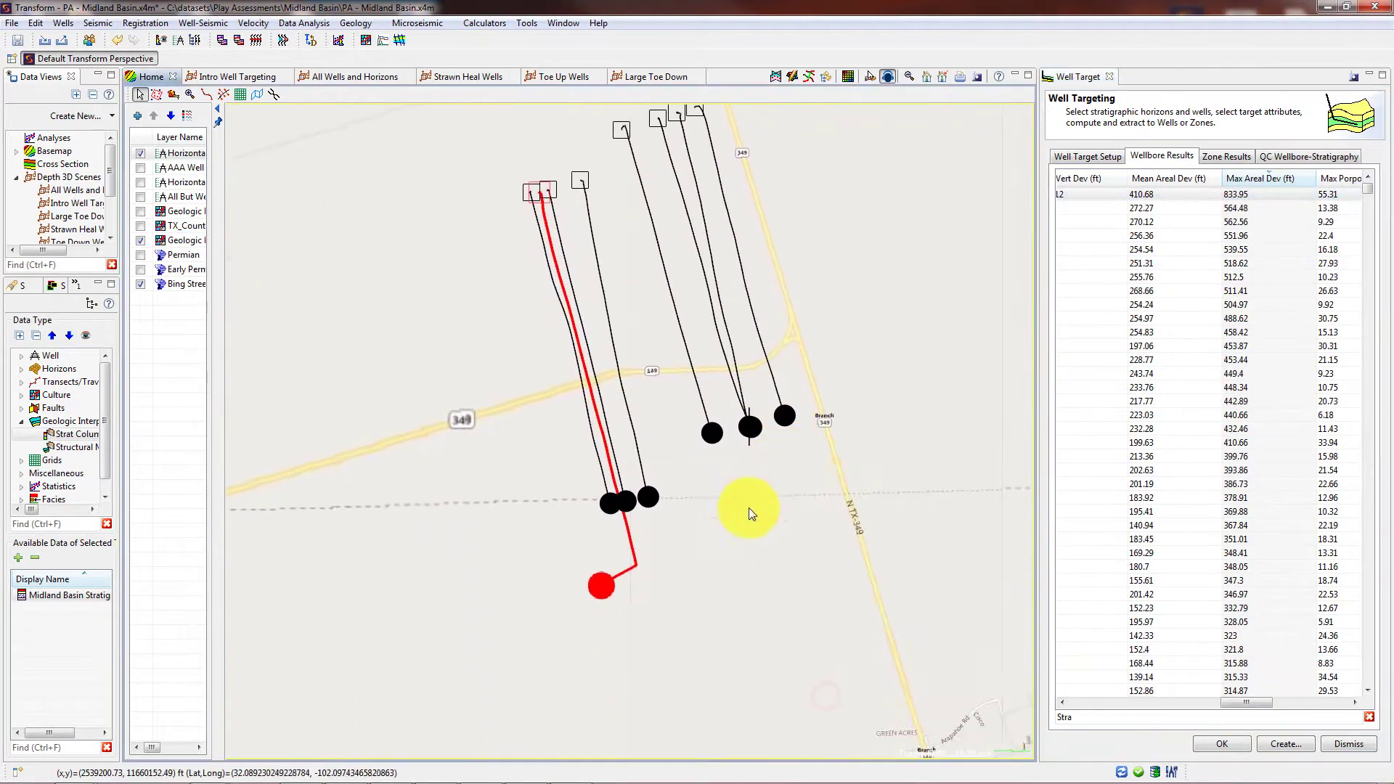
pyautogui.click(1227, 211)
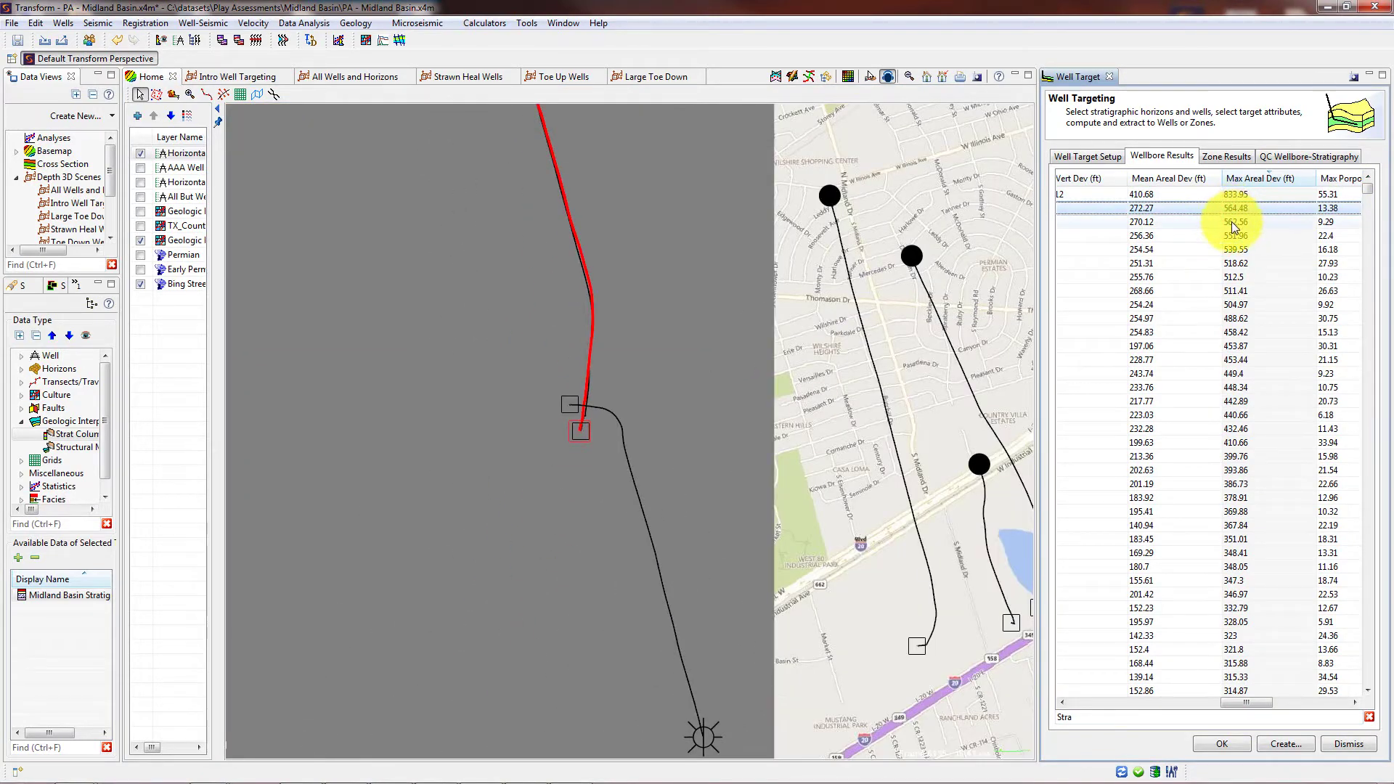
pyautogui.click(1232, 222)
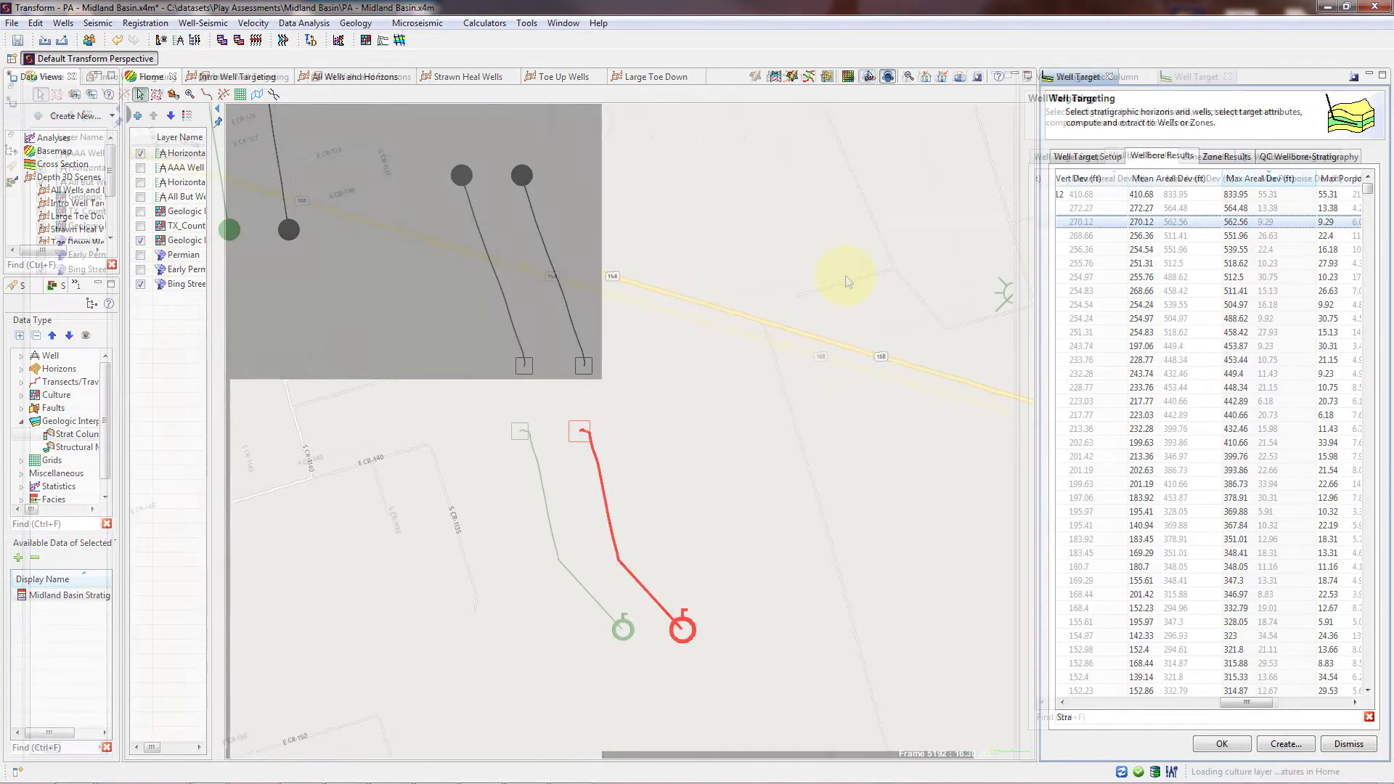
# - Maximize the Well Targeting zone results and set the current zone to WolfcampB_Z
pyautogui.click(1205, 158)
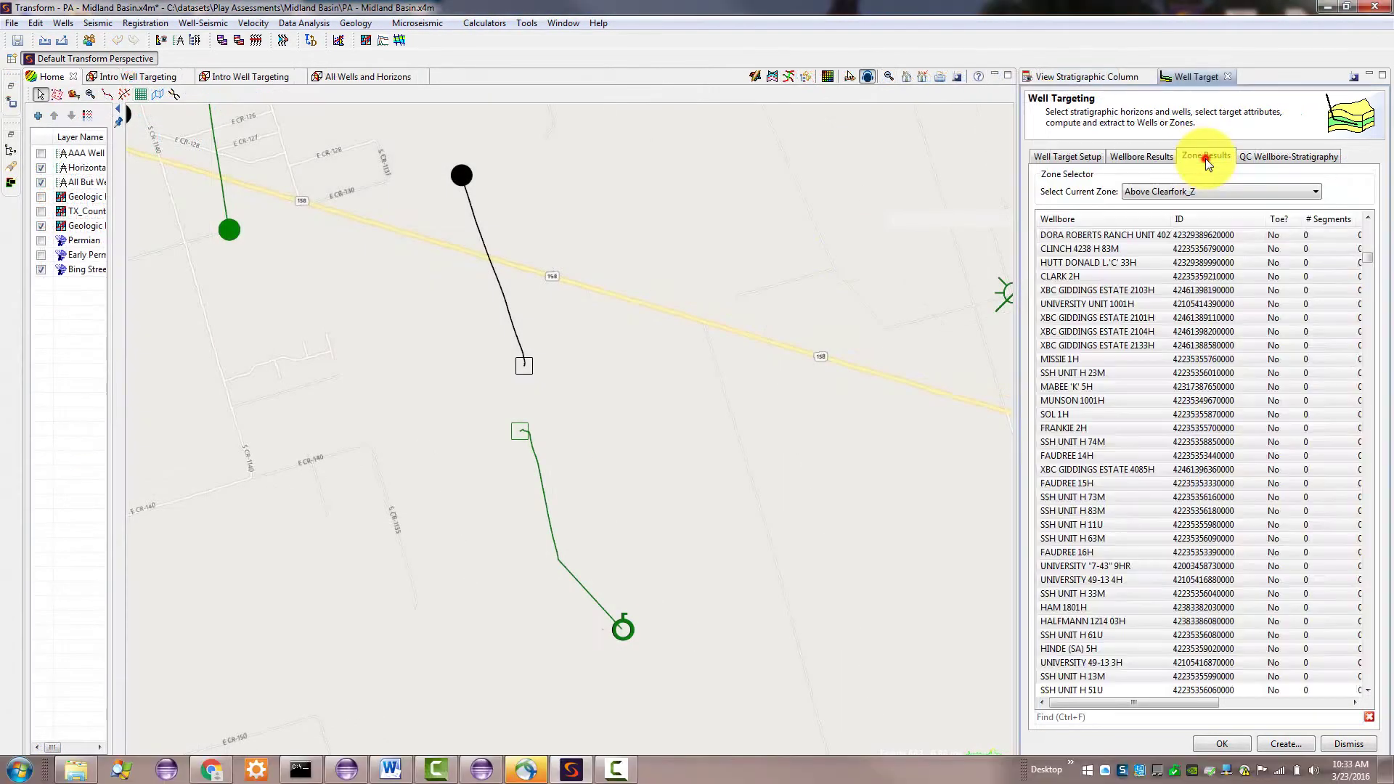
pyautogui.doubleClick(1197, 76)
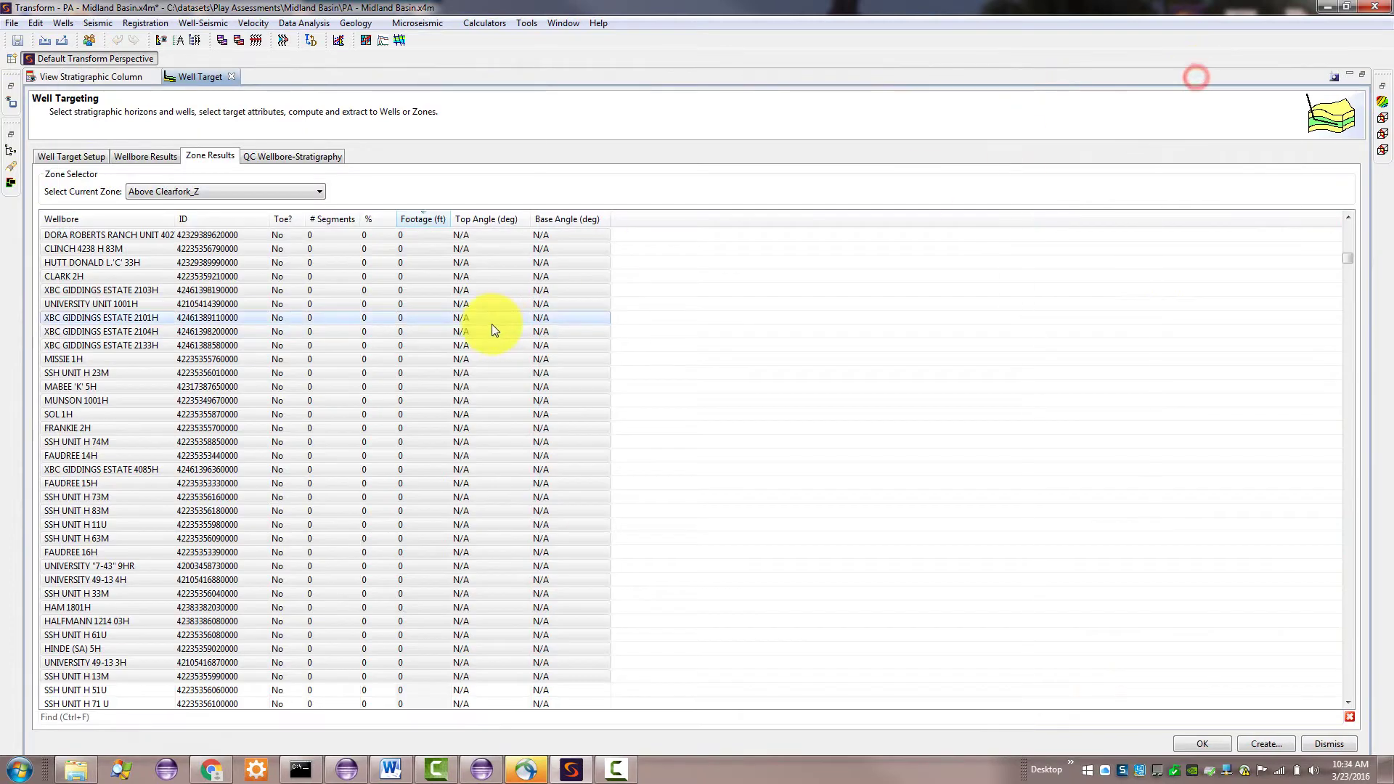
pyautogui.click(259, 189)
pyautogui.click(186, 269)
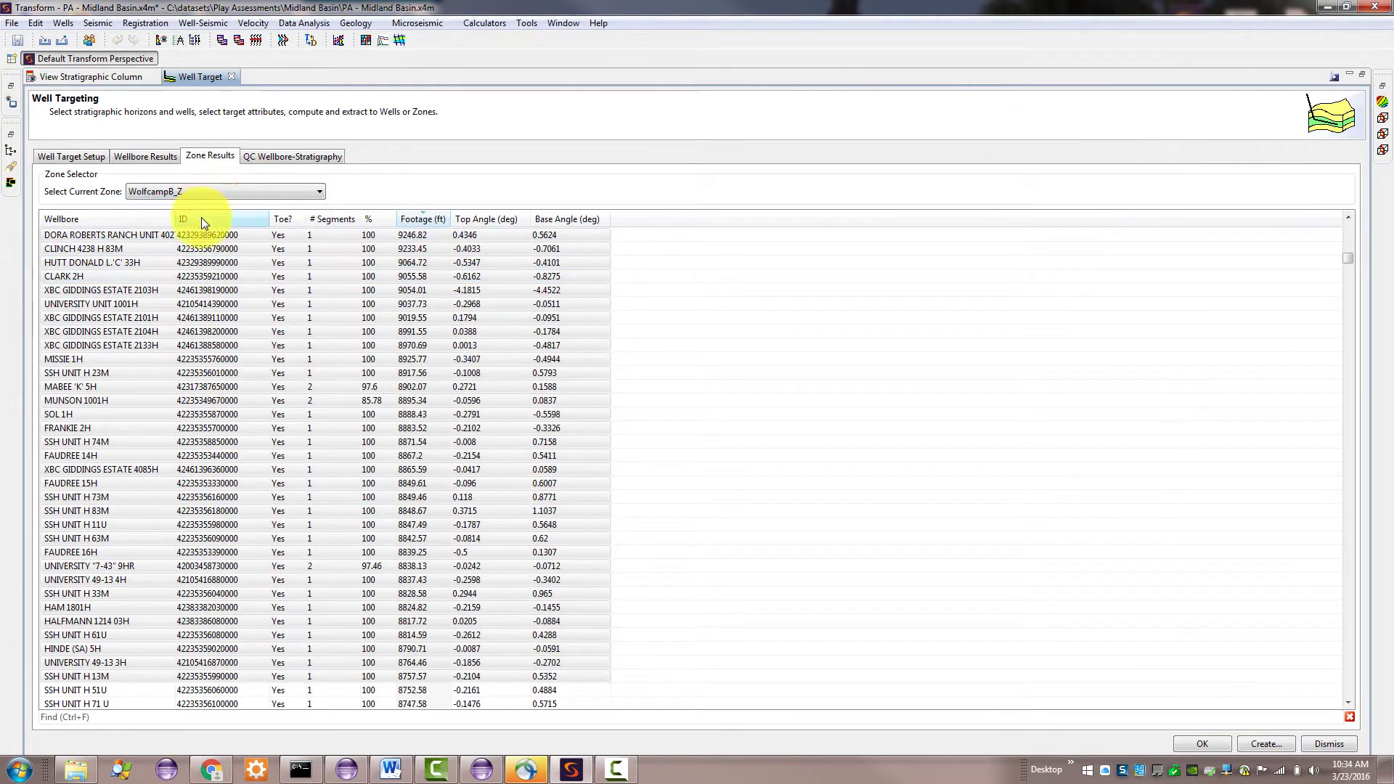
# - Select the wellbores with WolfcampB_Z footage from 9246.82 down to 8072.59 ft and create a new depth view named Wolfcamp B Wells
pyautogui.click(222, 234)
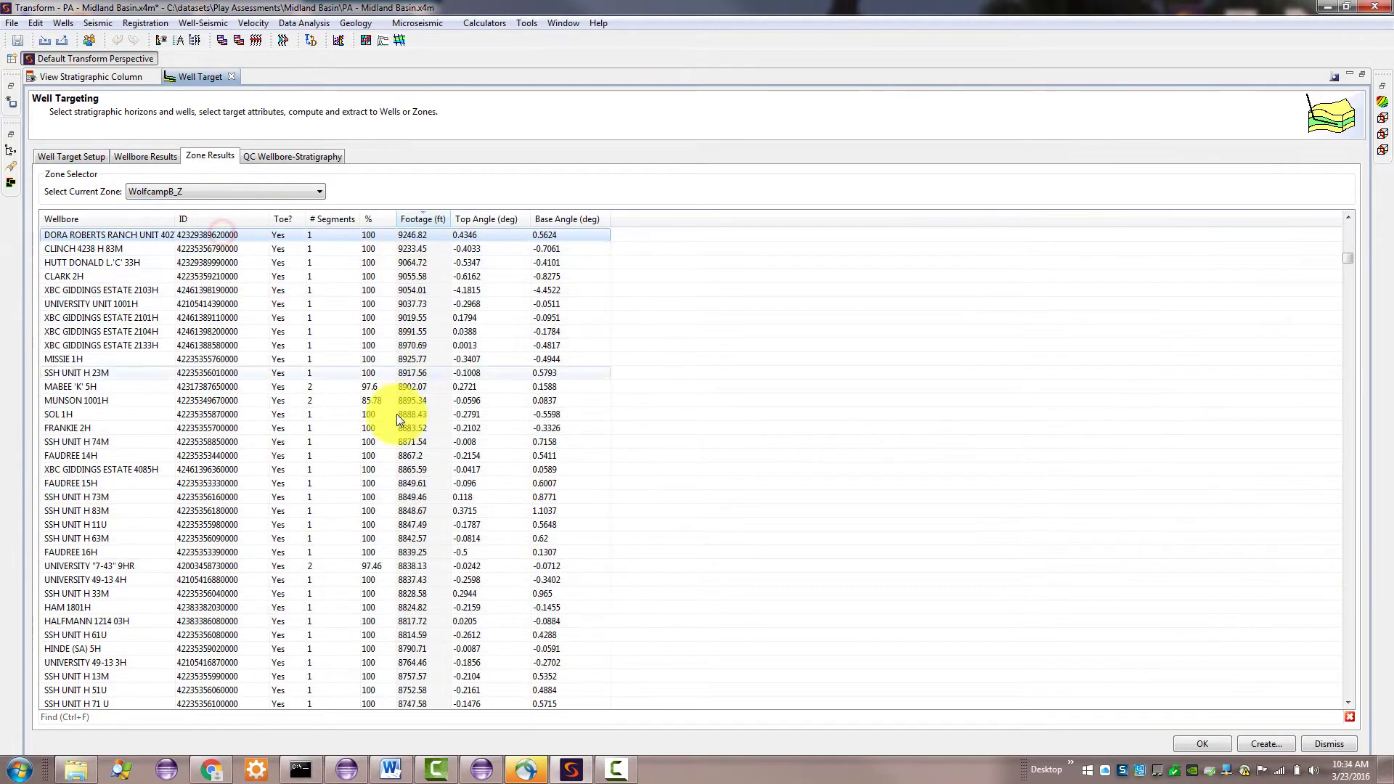
pyautogui.scroll(-20, 403, 410)
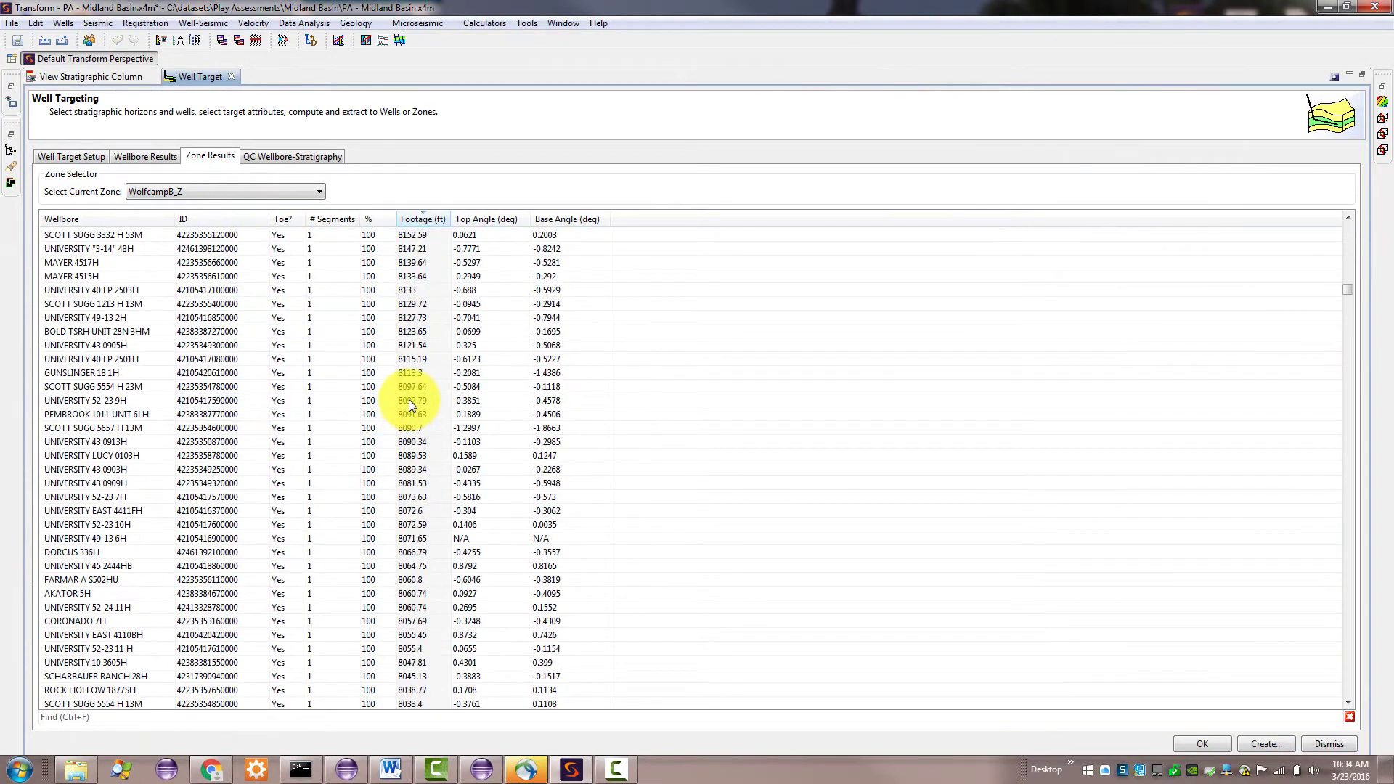
pyautogui.scroll(1, 408, 401)
pyautogui.scroll(-1, 408, 403)
pyautogui.keyDown('shift'); pyautogui.click(433, 523); pyautogui.keyUp('shift')
pyautogui.rightClick(429, 471)
pyautogui.click(476, 533)
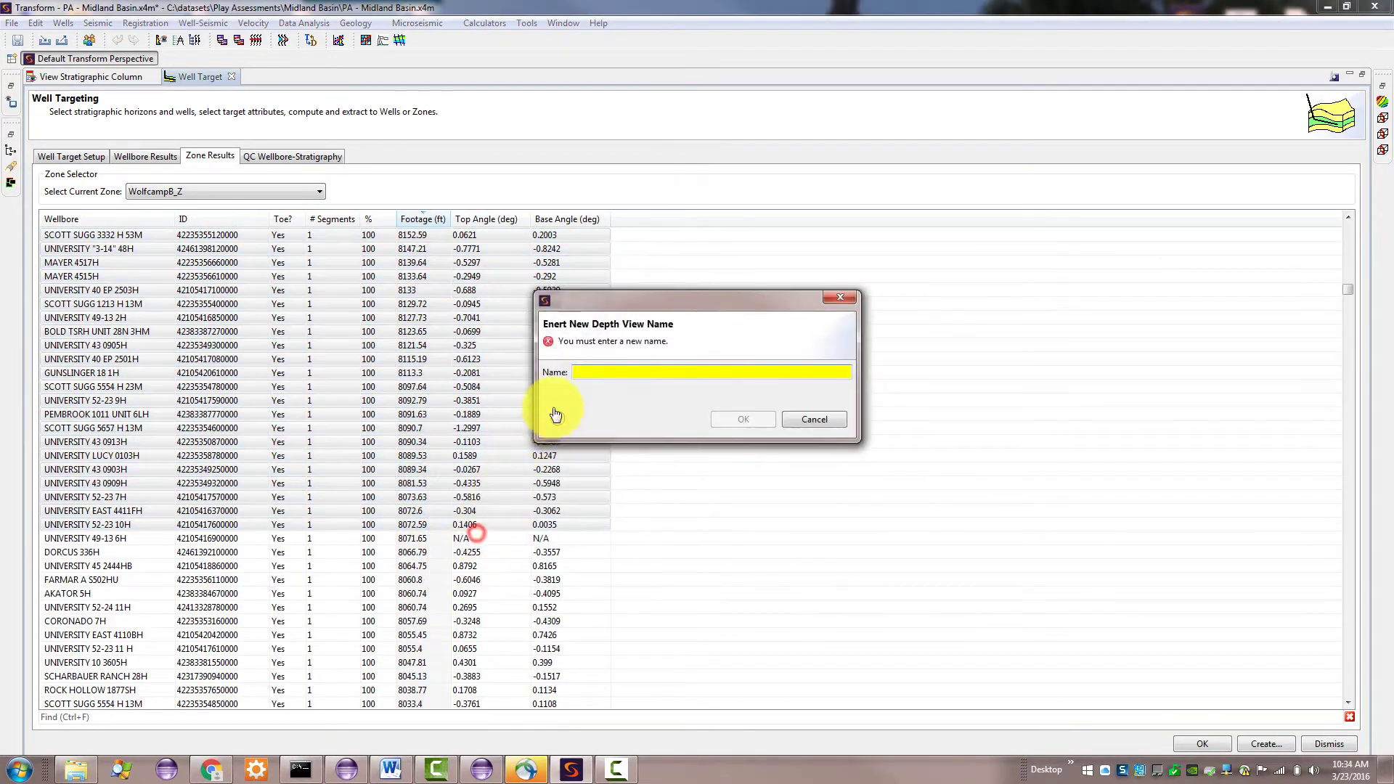
pyautogui.click(582, 372)
pyautogui.write('Wolfcamp')
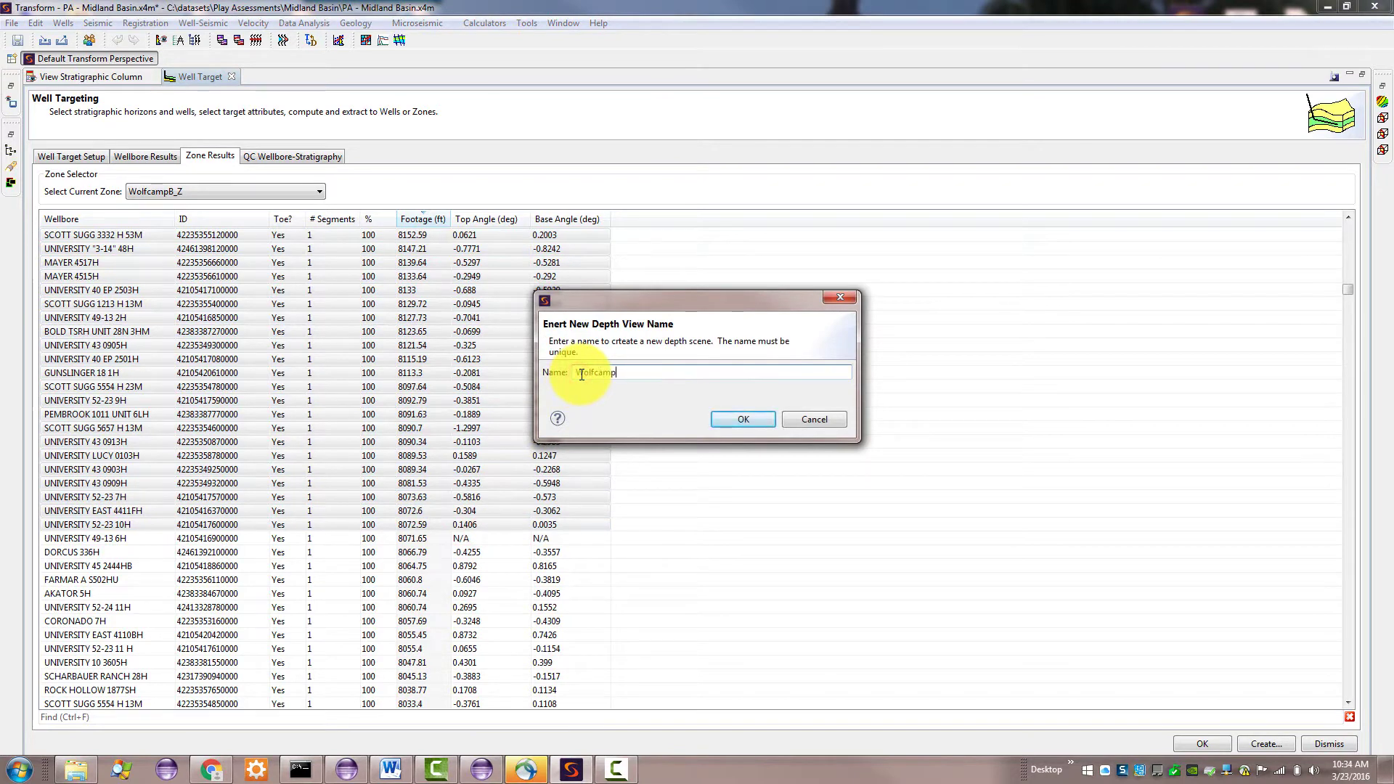
pyautogui.write(' B Wells')
pyautogui.press('Return')
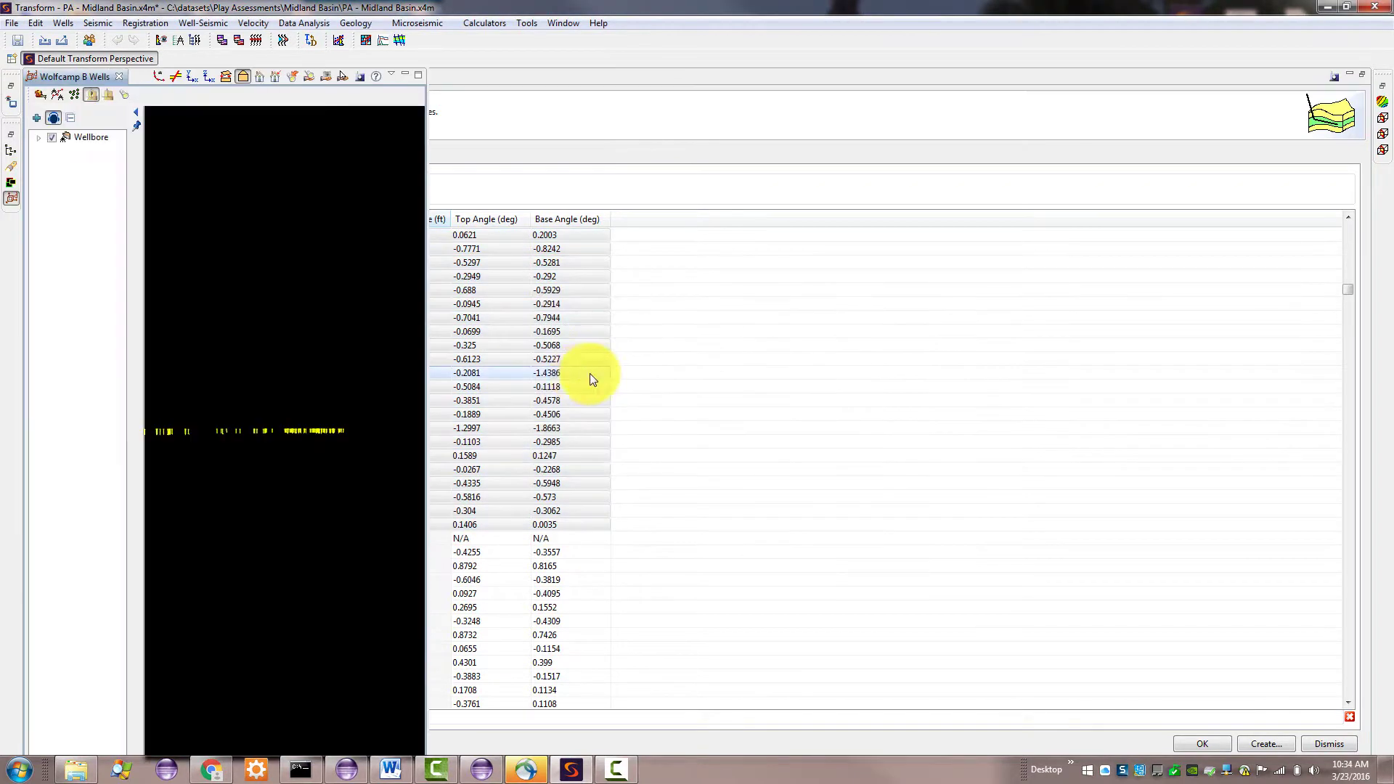
# - Maximize the Wolfcamp B Wells scene and add the WolfcampB_Z horizon version to it, rendered as a surface
pyautogui.doubleClick(100, 77)
pyautogui.moveTo(407, 406); pyautogui.dragTo(690, 373)
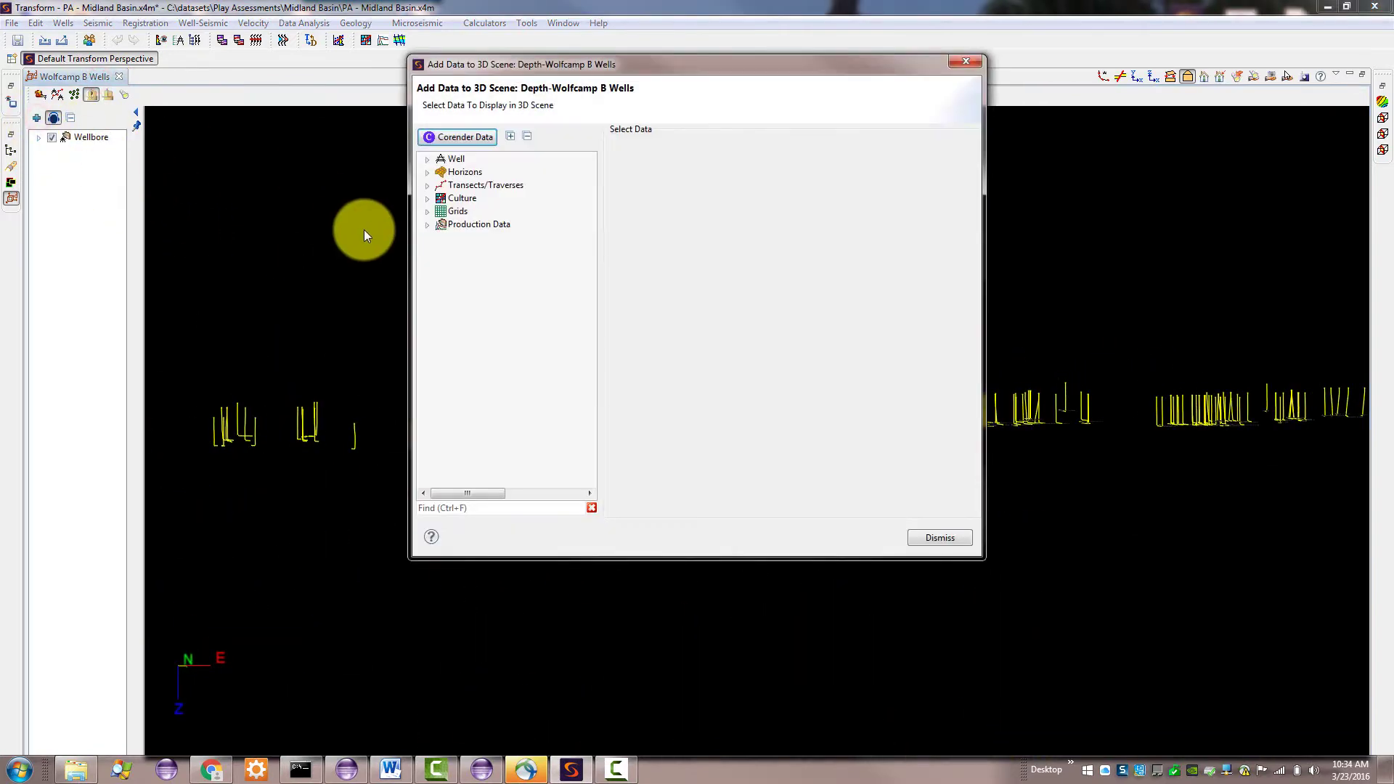
pyautogui.click(427, 172)
pyautogui.click(439, 185)
pyautogui.click(666, 282)
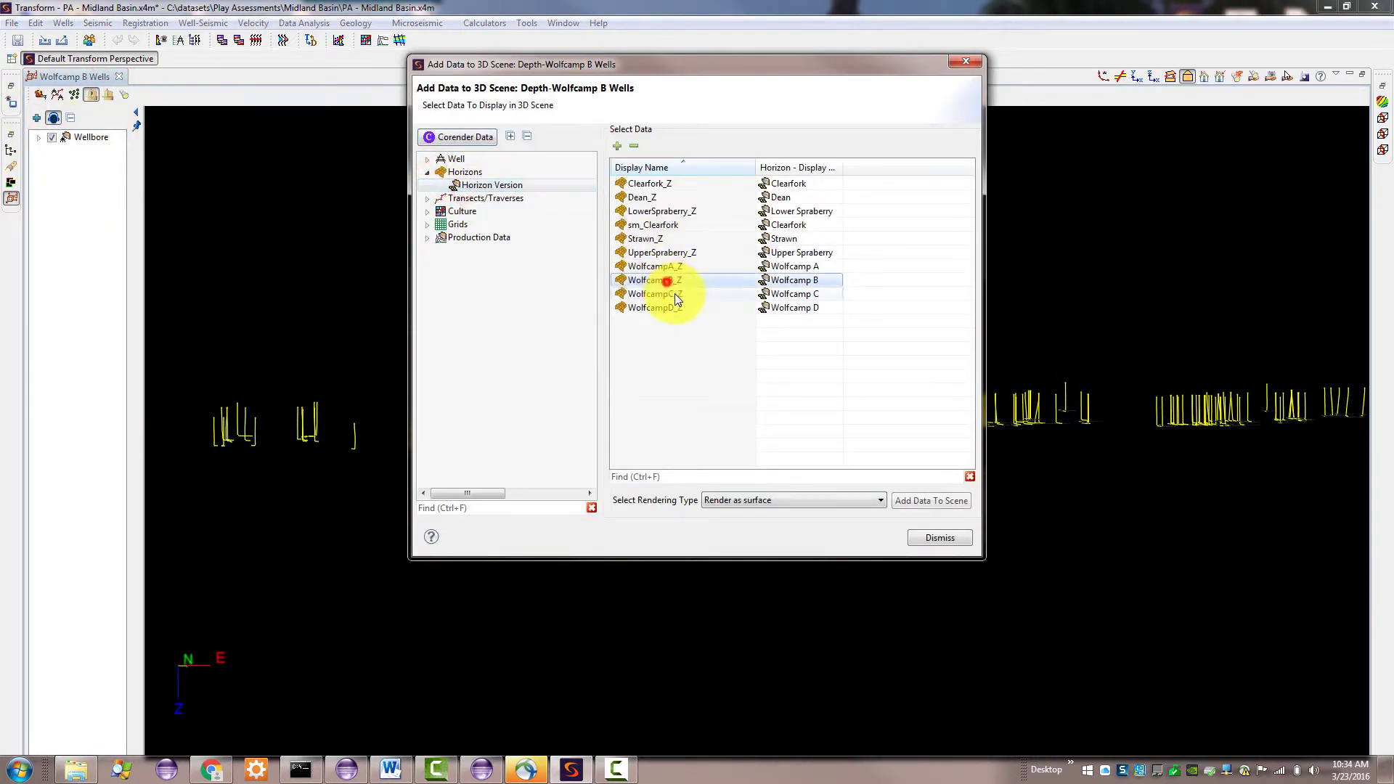
pyautogui.click(915, 503)
pyautogui.click(939, 538)
pyautogui.moveTo(793, 559); pyautogui.dragTo(690, 566)
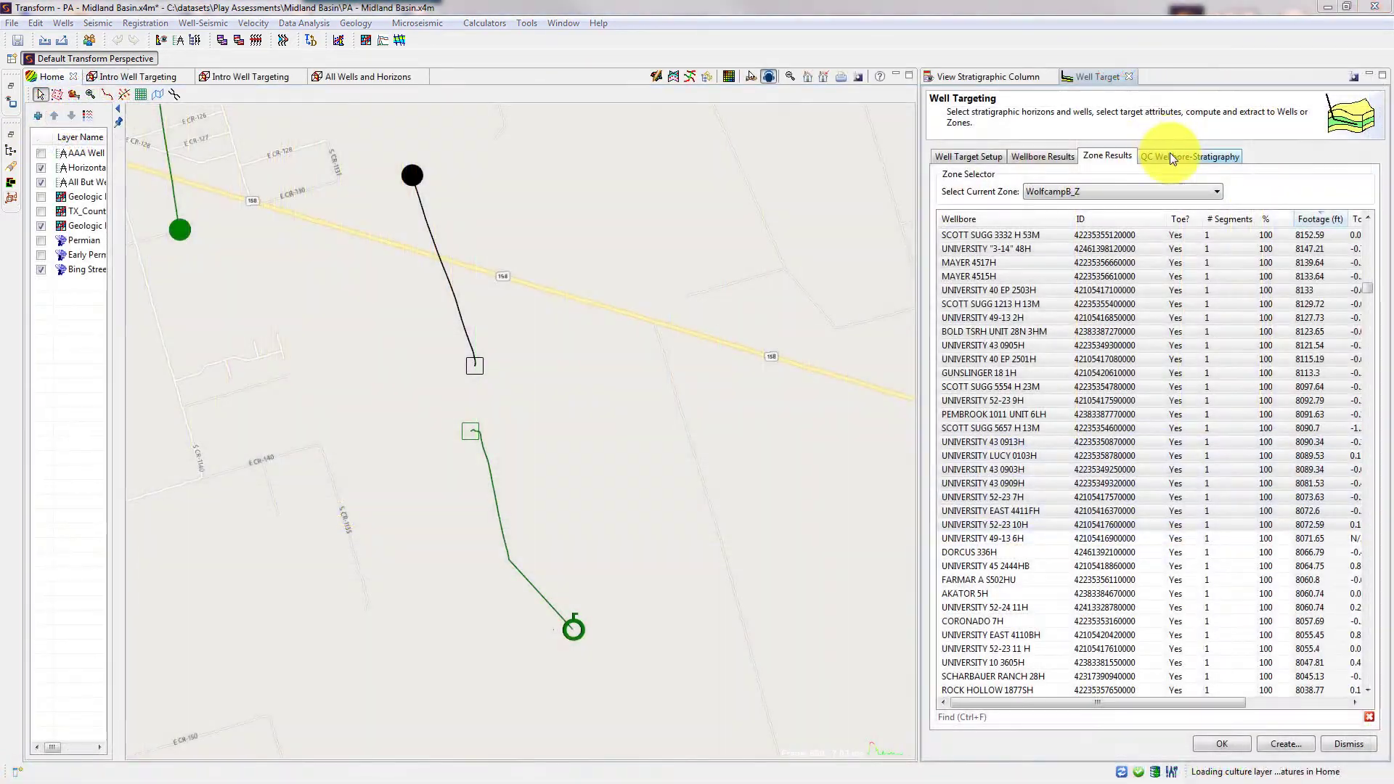
# - Open the maximized QC Wellbore-Stratigraphy view, plot the AMACKER 99 1H cross section and widen the plot area slightly
pyautogui.click(1170, 156)
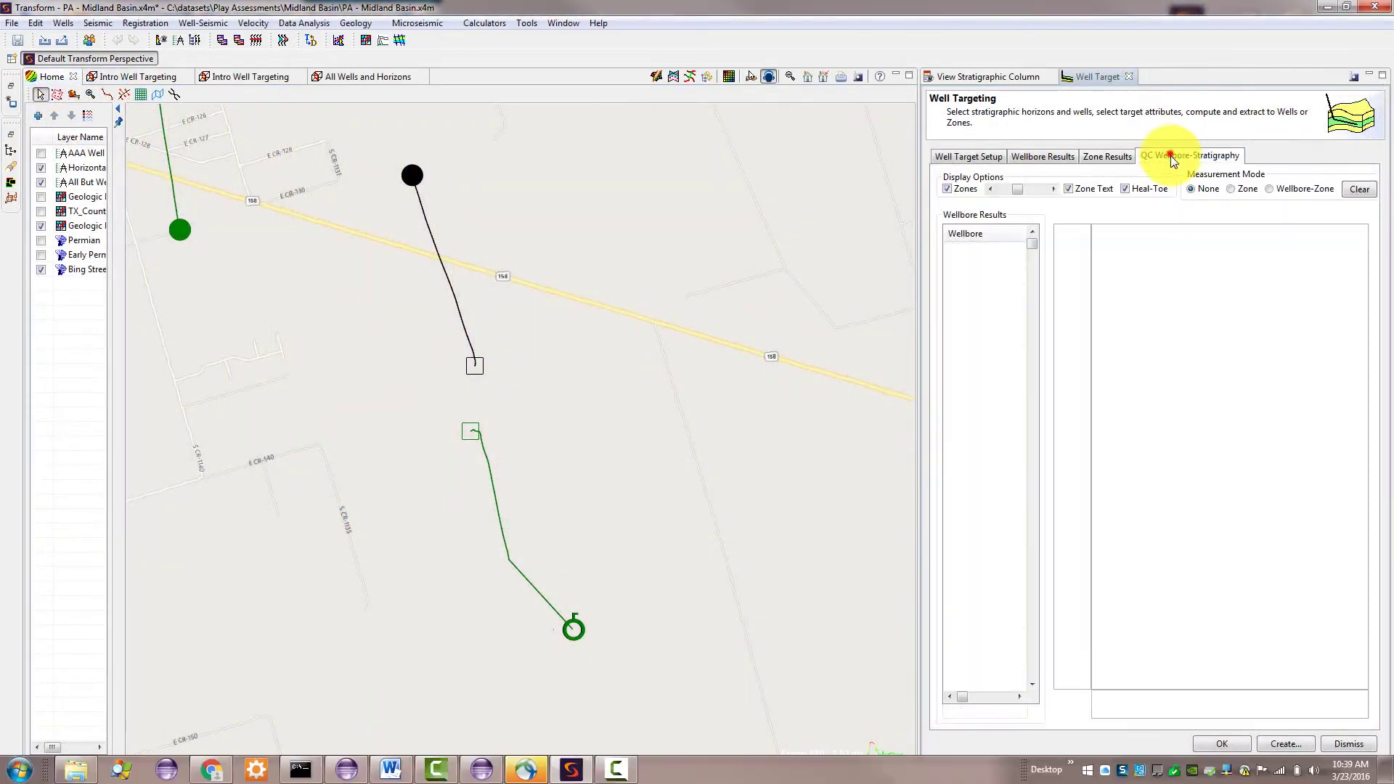
pyautogui.doubleClick(1100, 79)
pyautogui.click(264, 387)
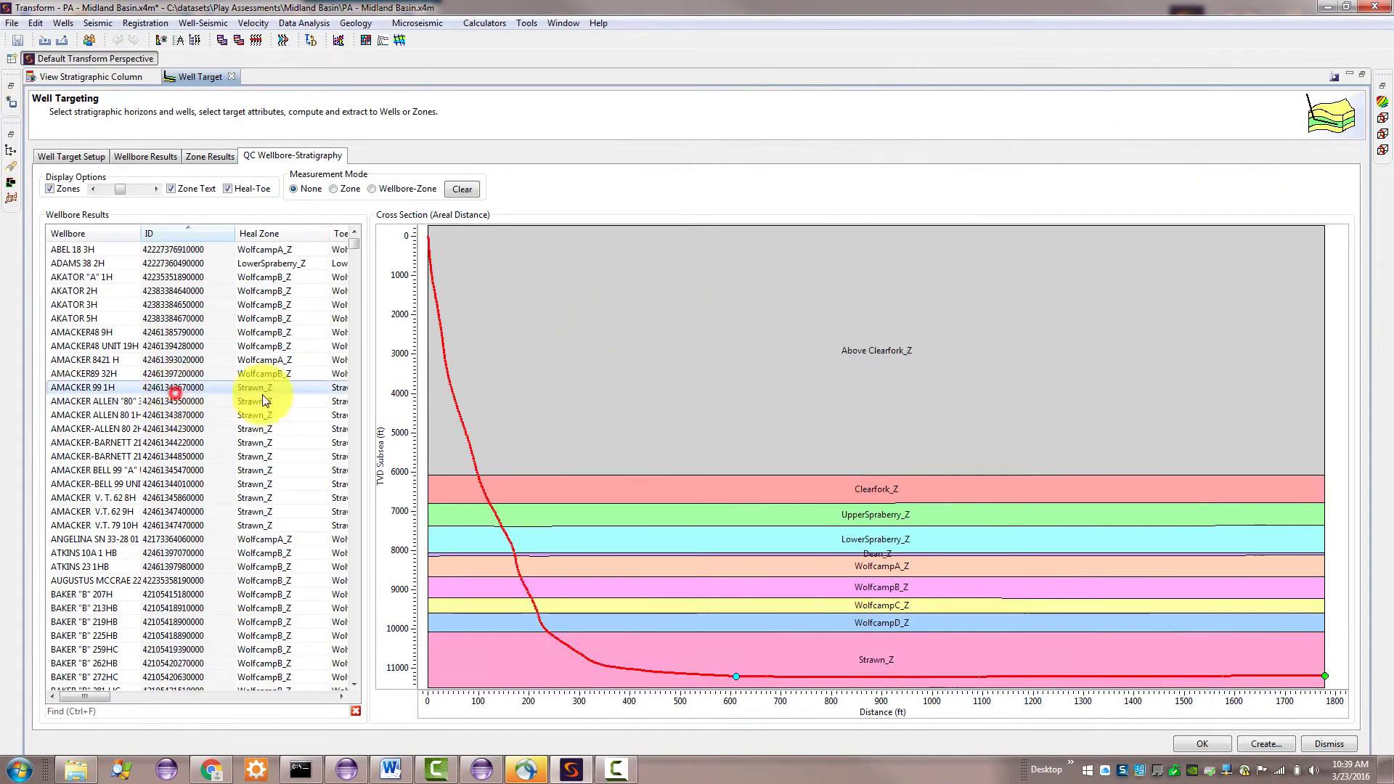
pyautogui.moveTo(361, 359); pyautogui.dragTo(352, 356)
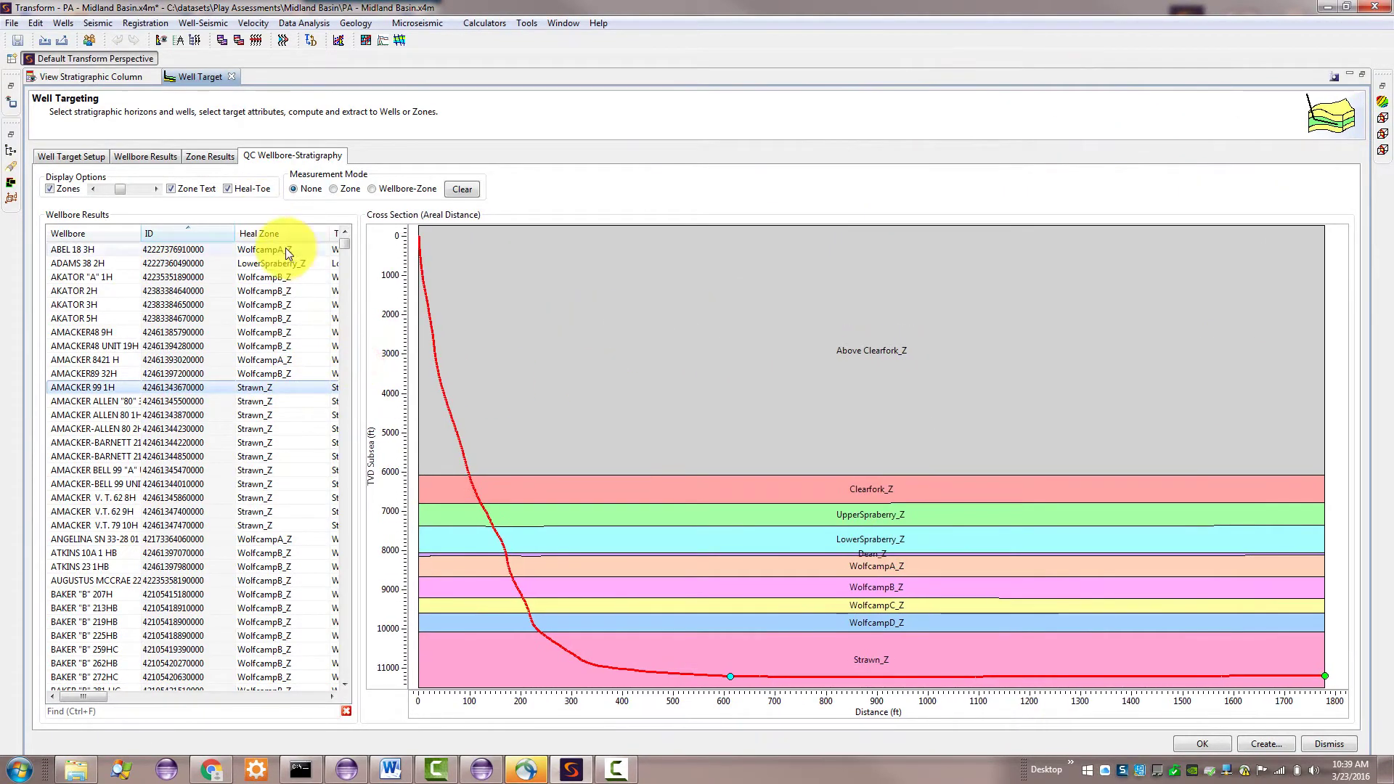
# - Sort the QC wellbore results by Heal Zone and examine cross sections of several LowerSpraberry_Z wellbores
pyautogui.click(281, 235)
pyautogui.click(274, 250)
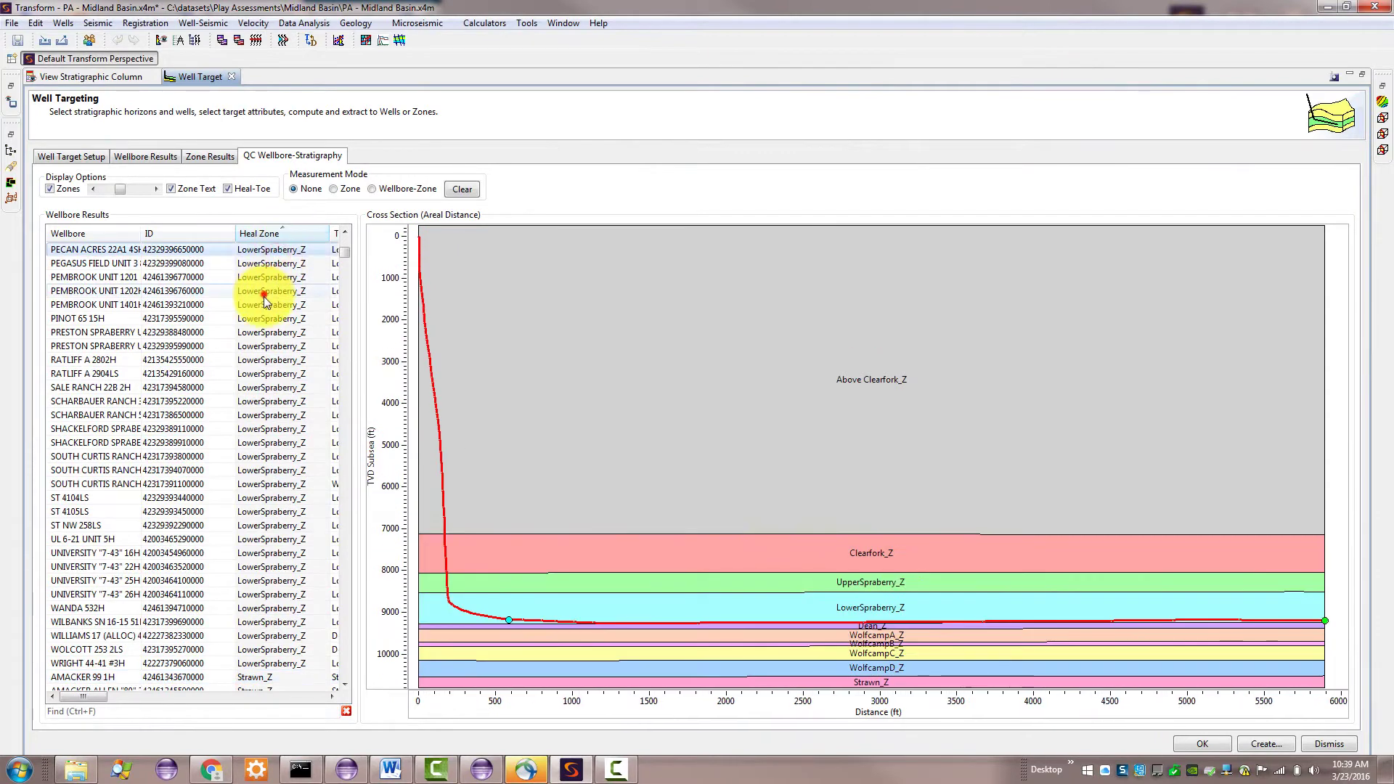
pyautogui.click(263, 291)
pyautogui.click(254, 387)
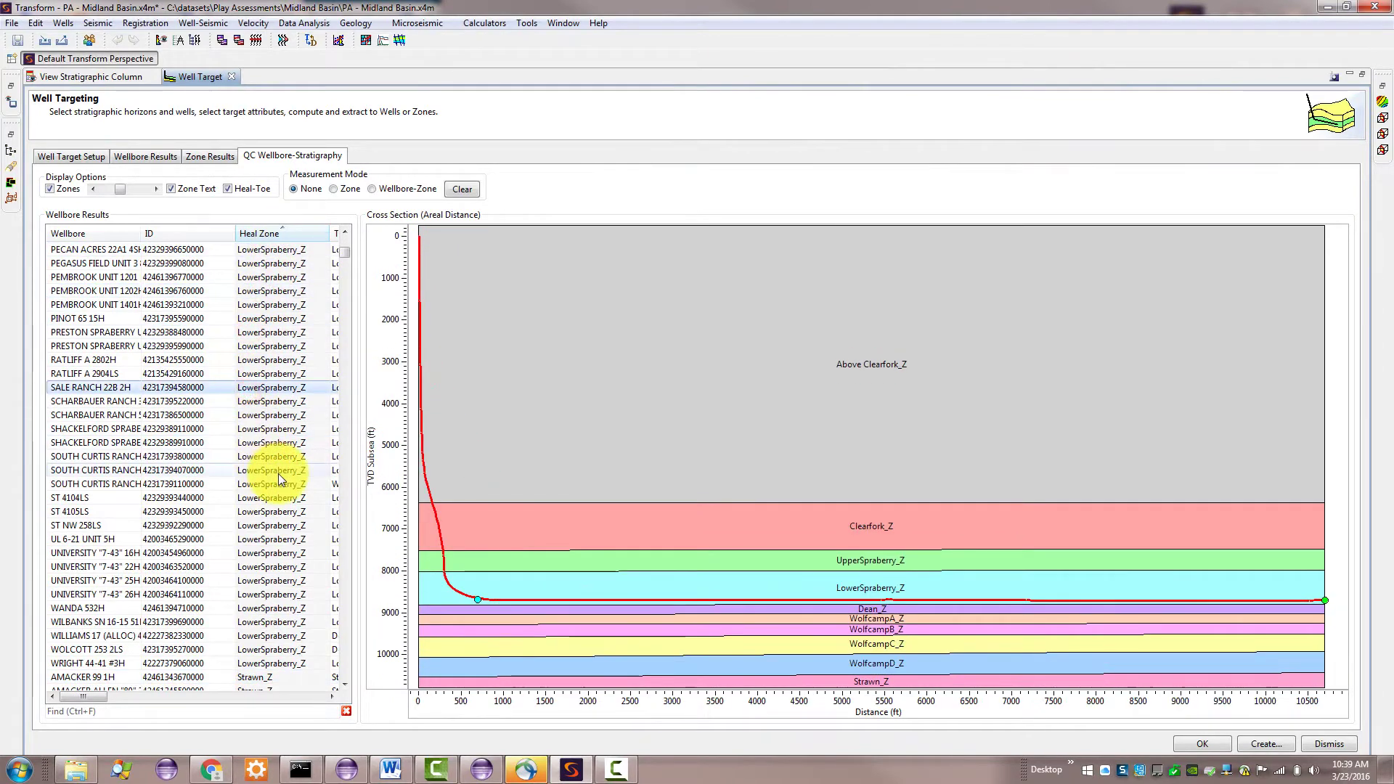
pyautogui.click(280, 468)
# - Compare heel and toe zones, examining cross sections of LowerSpraberry_Z wellbores with toes in WolfcampC_Z, Dean_Z and LowerSpraberry_Z
pyautogui.moveTo(109, 696); pyautogui.dragTo(135, 700)
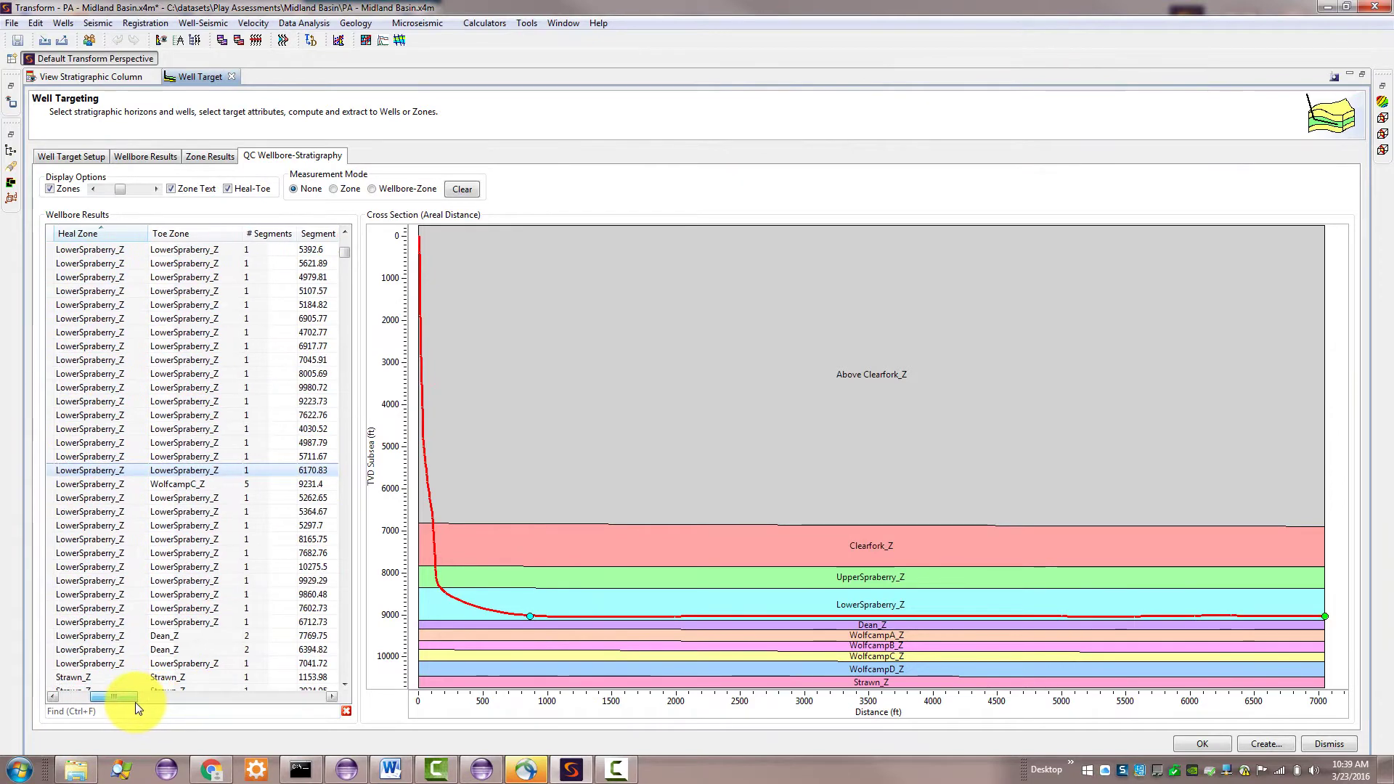
pyautogui.click(113, 484)
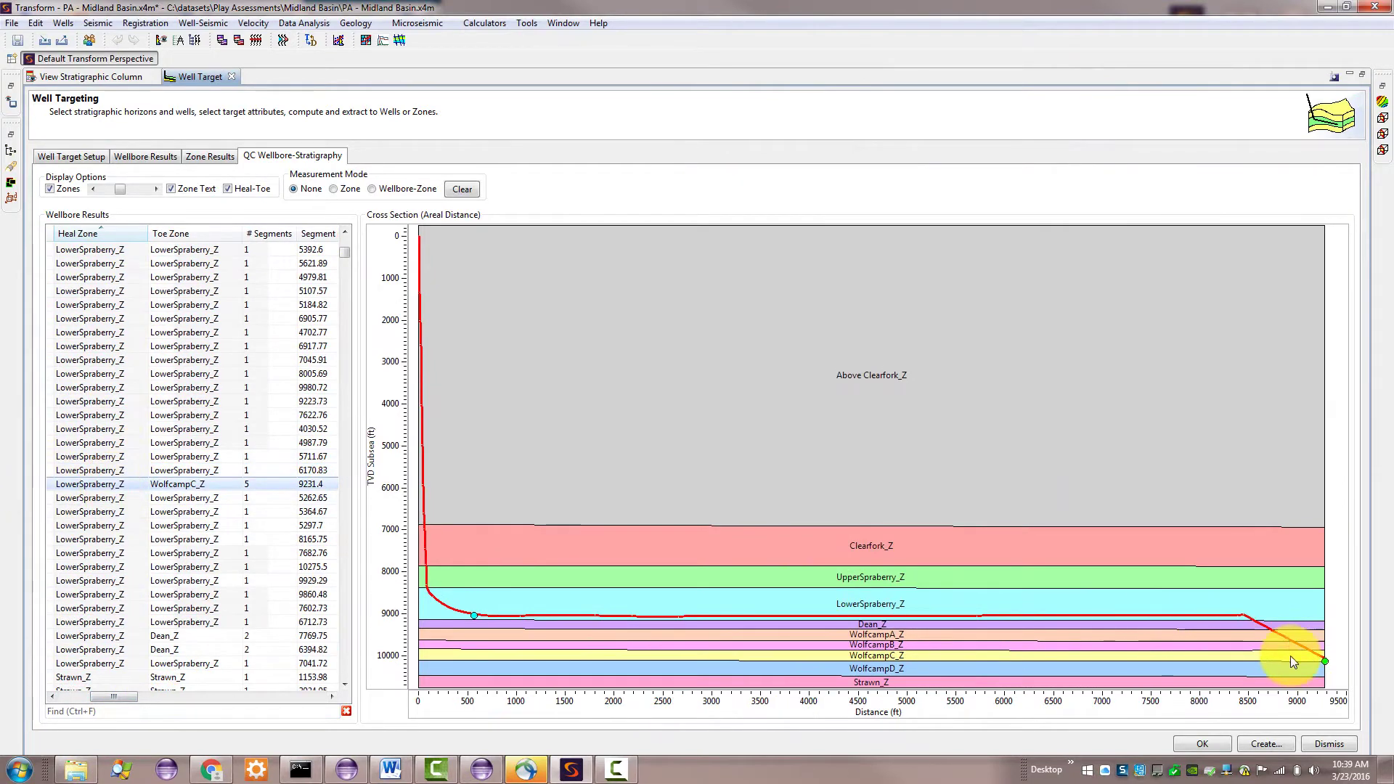
pyautogui.click(110, 636)
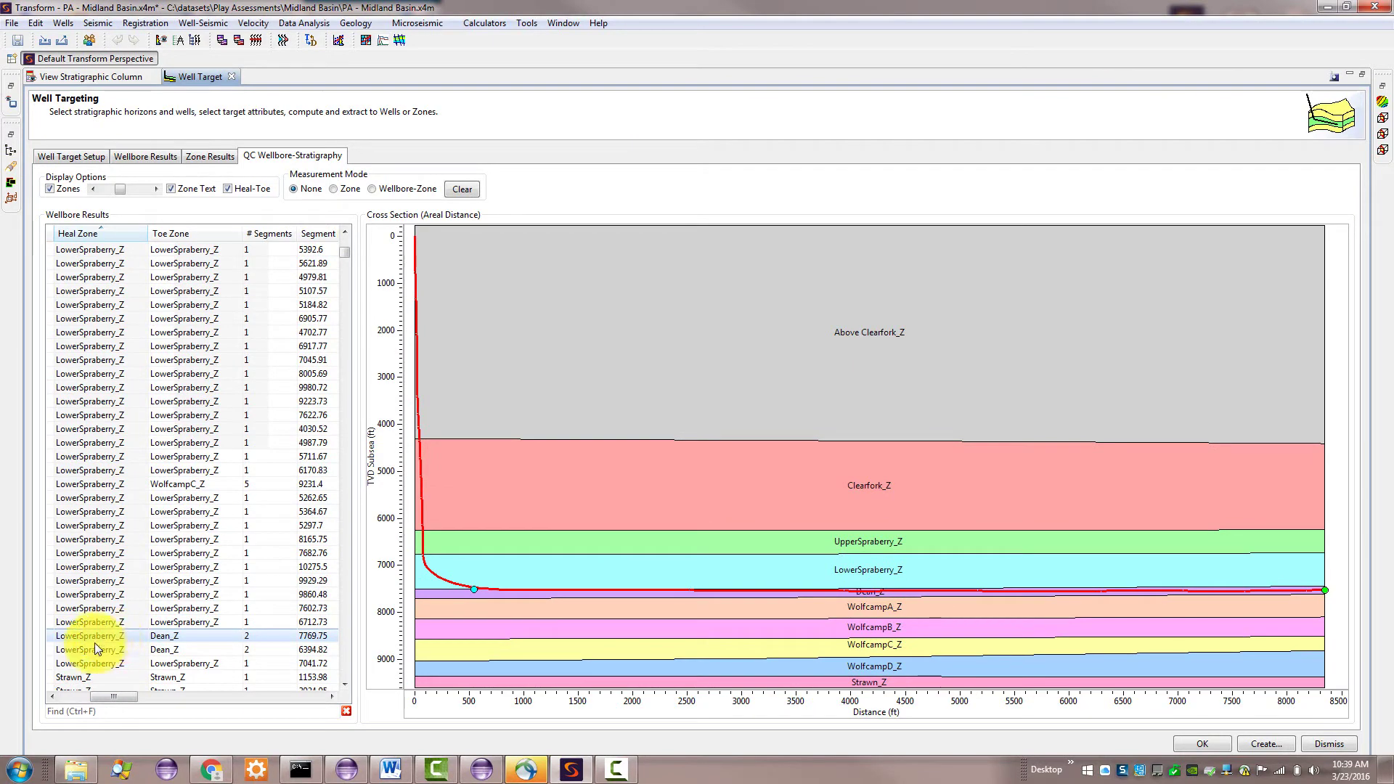
pyautogui.click(95, 648)
pyautogui.click(94, 663)
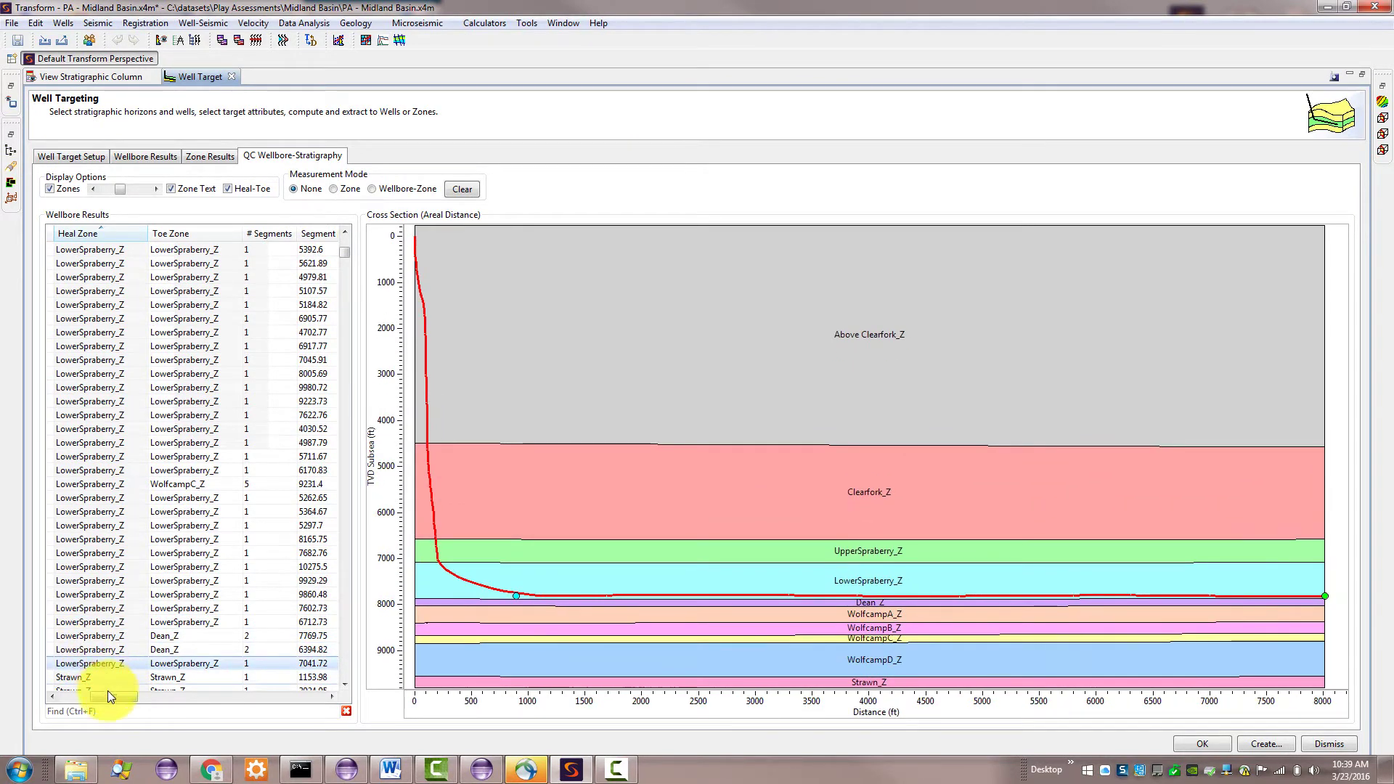
# - Sort the QC wellbore results by Toe Up? and view the cross section of a toe-down wellbore
pyautogui.moveTo(107, 694); pyautogui.dragTo(177, 693)
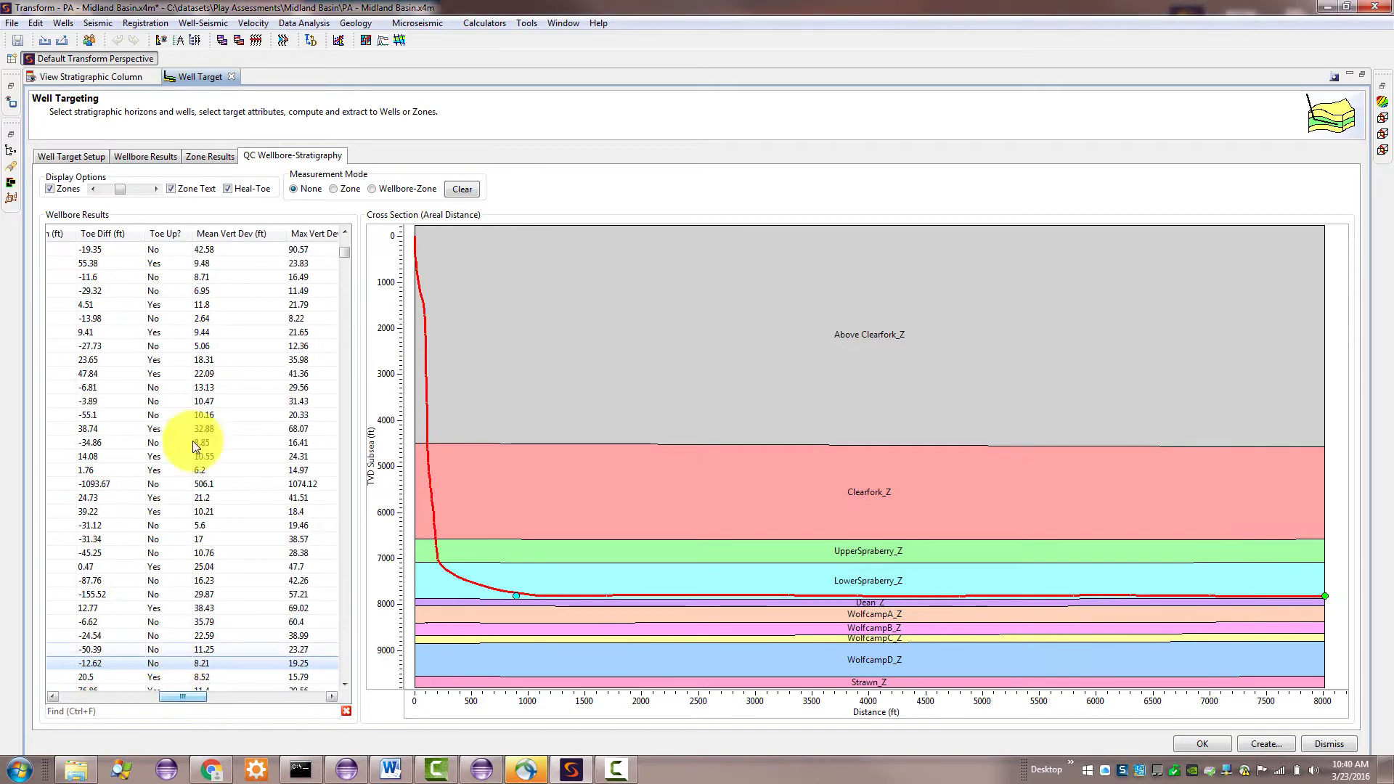
pyautogui.click(166, 233)
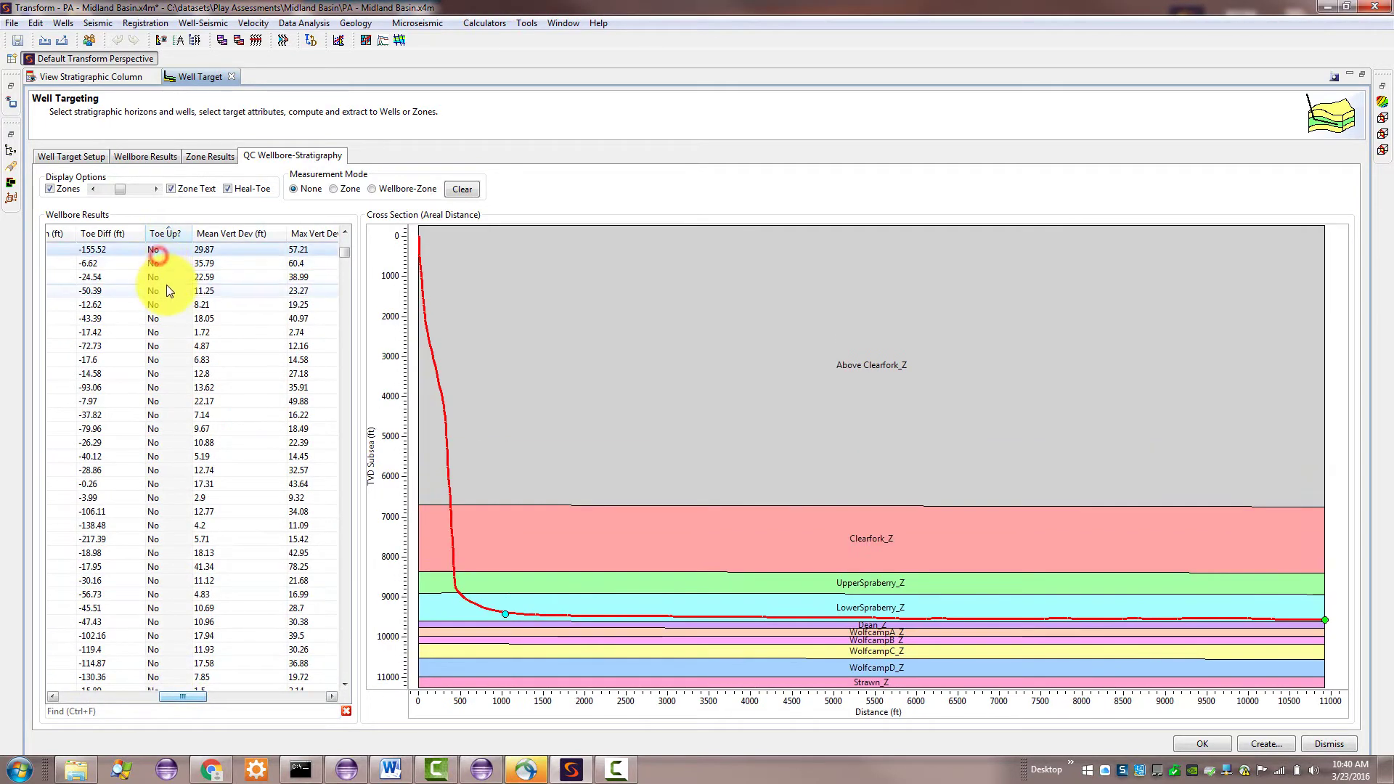
pyautogui.click(169, 305)
pyautogui.scroll(10, 342, 298)
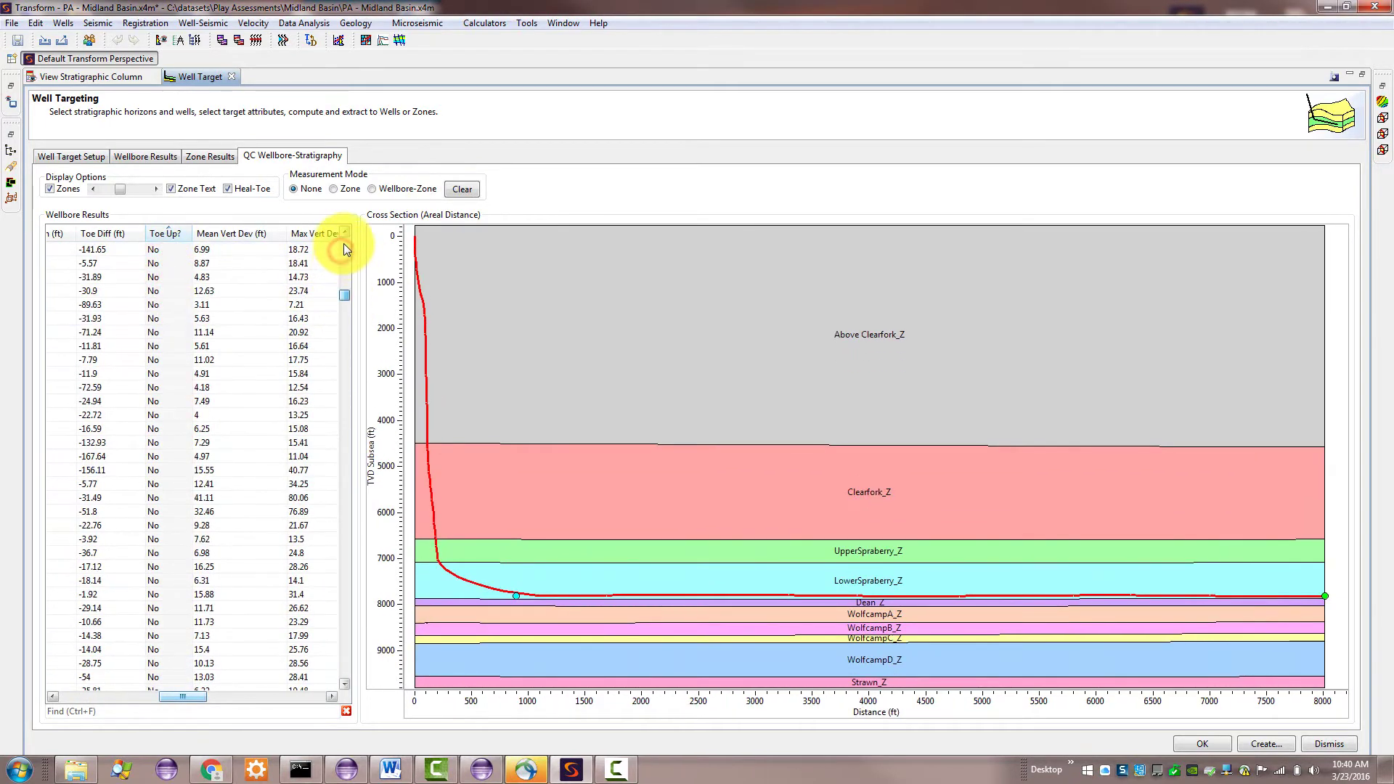
# - Sort the wellbores by Toe Diff in ascending order and examine cross sections of the most strongly toe-down wells
pyautogui.click(116, 232)
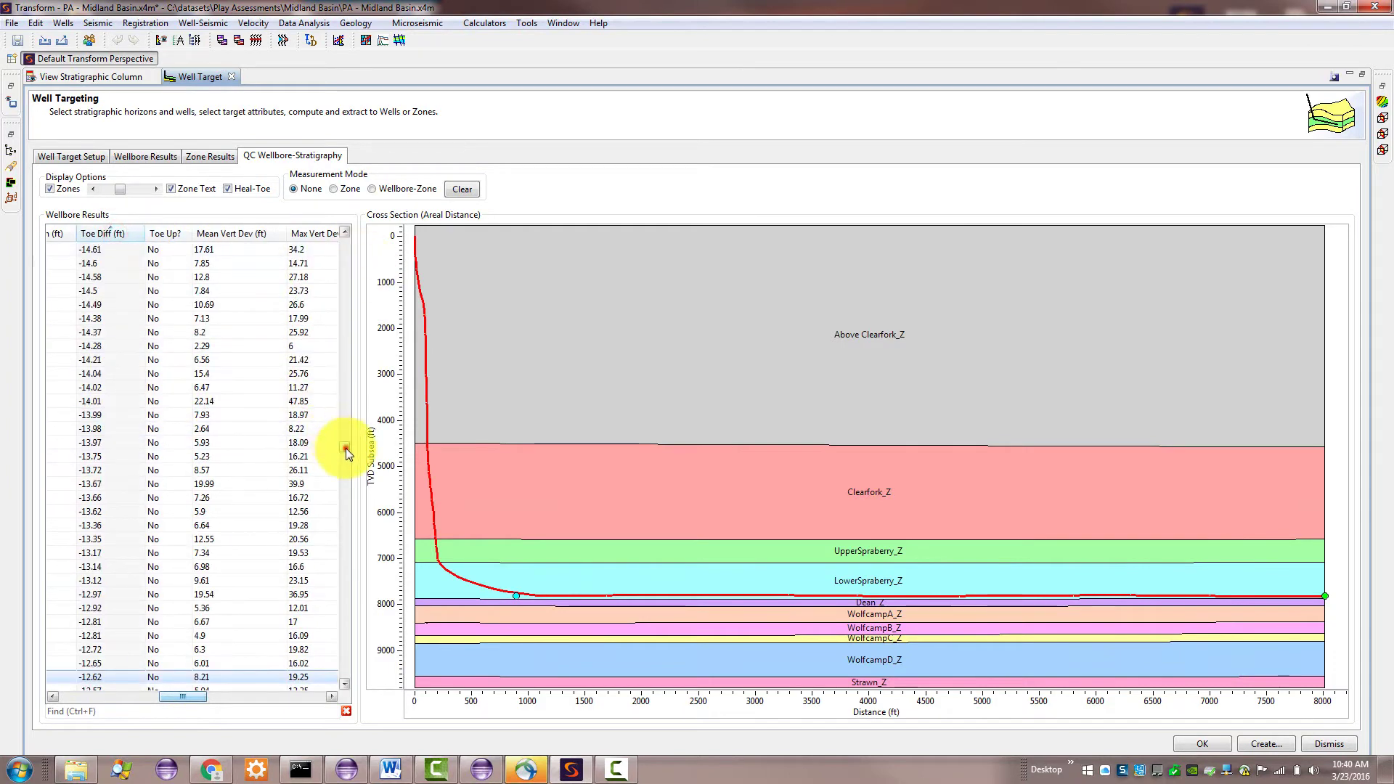
pyautogui.moveTo(346, 449); pyautogui.dragTo(341, 227)
pyautogui.click(107, 251)
pyautogui.click(104, 262)
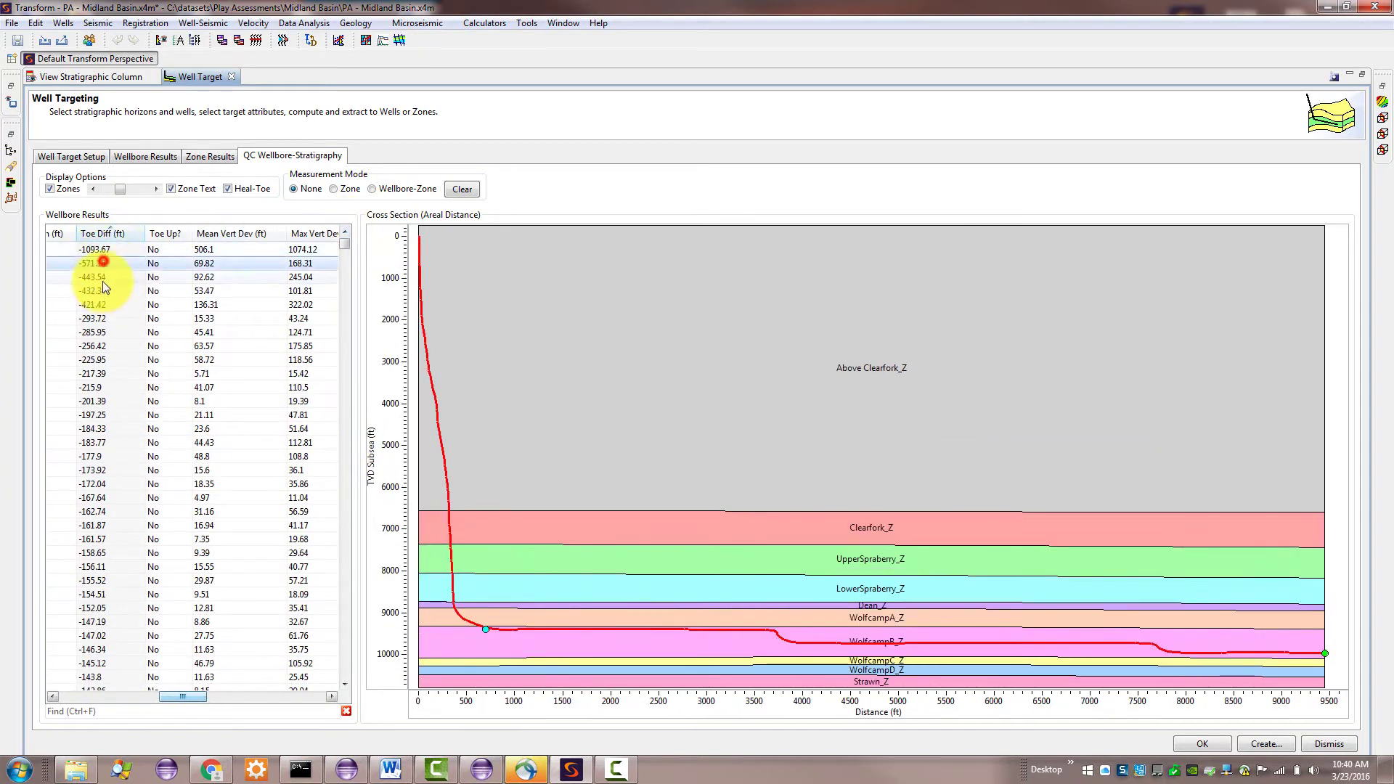
pyautogui.click(104, 290)
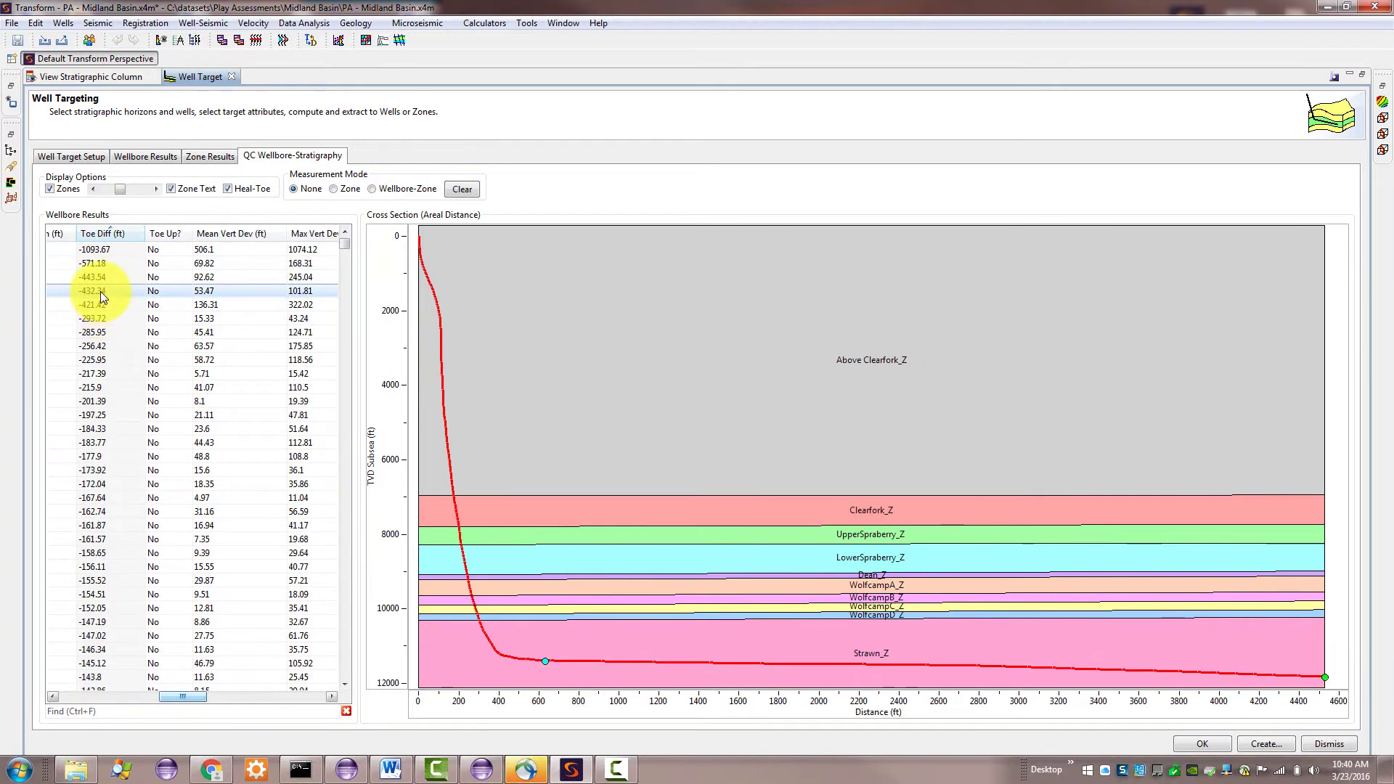
pyautogui.click(104, 318)
# - Sort the wellbores by Toe Diff in descending order and examine cross sections of the wells with the largest toe-up differences
pyautogui.click(125, 233)
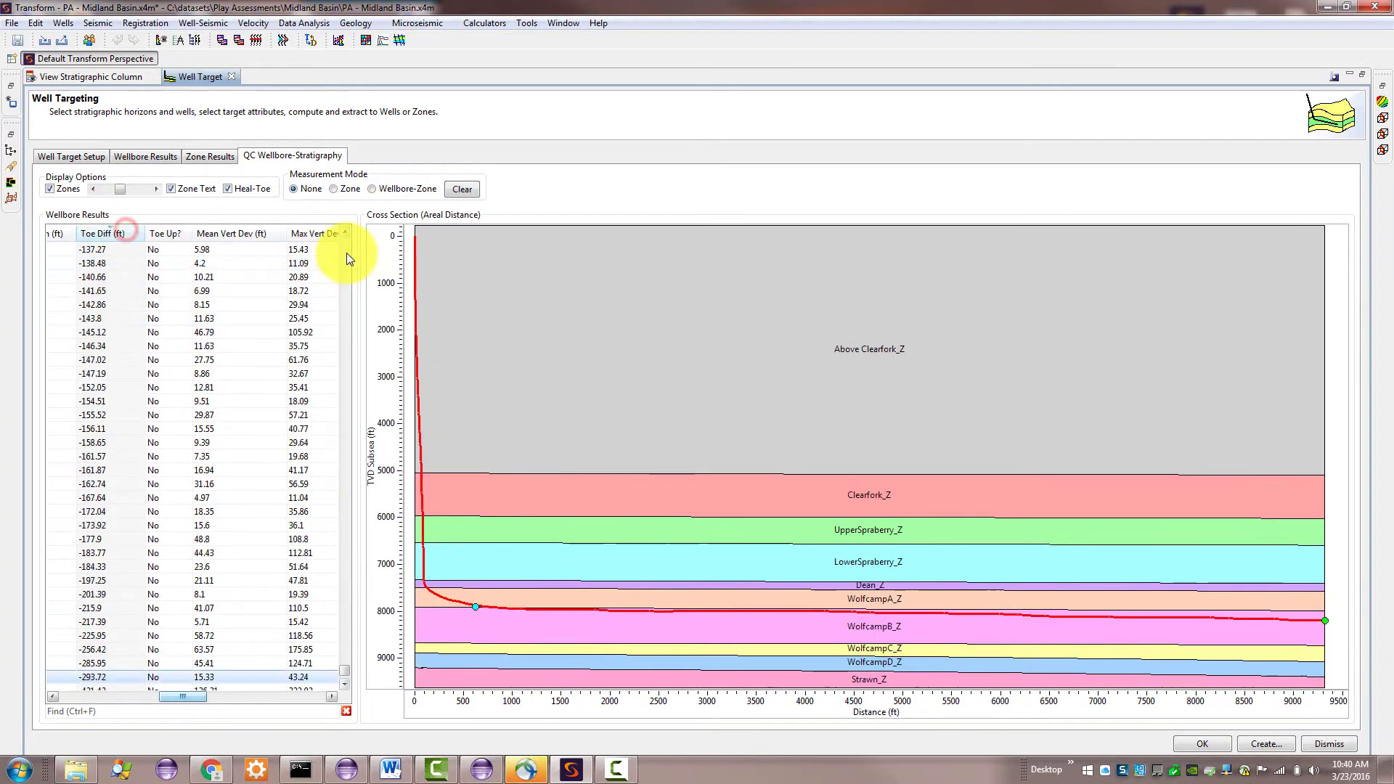
pyautogui.moveTo(344, 669); pyautogui.dragTo(347, 234)
pyautogui.click(110, 250)
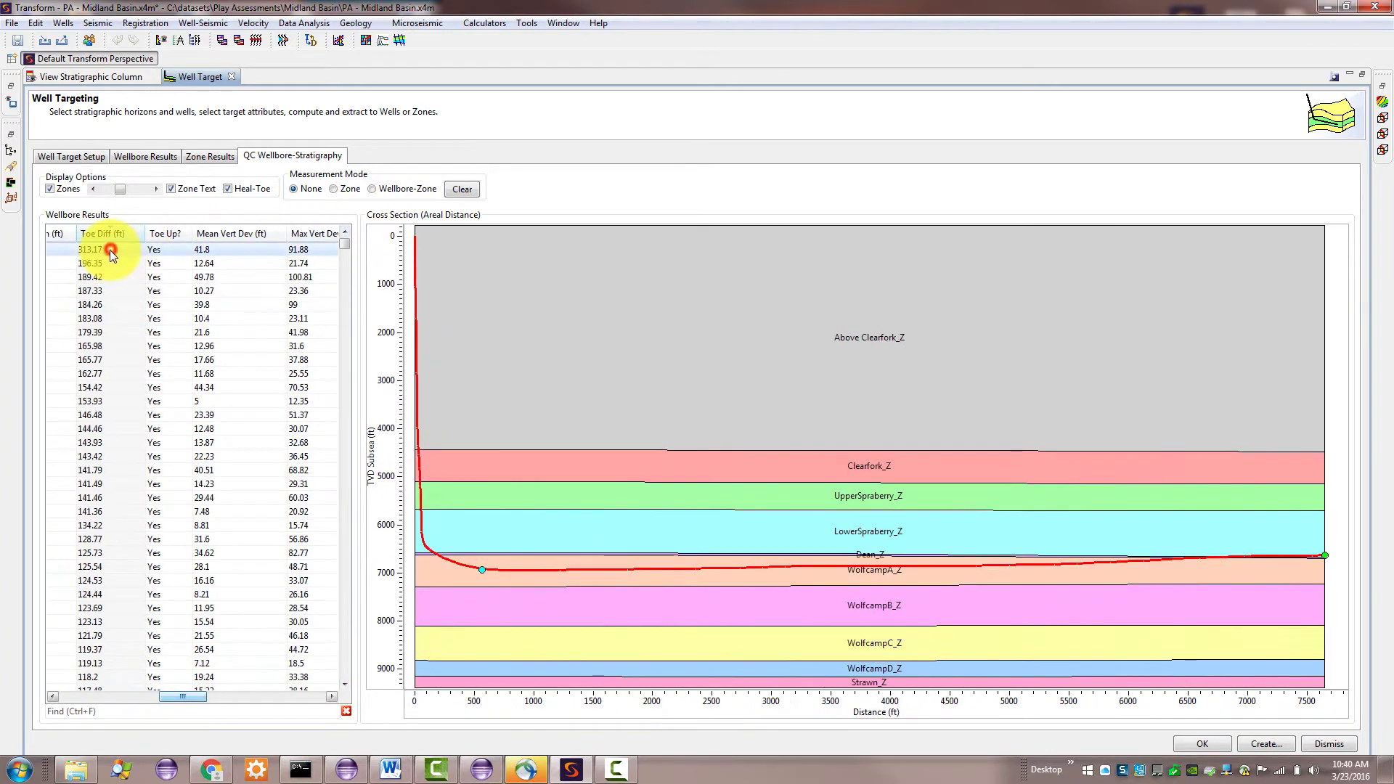
pyautogui.click(111, 267)
pyautogui.click(102, 319)
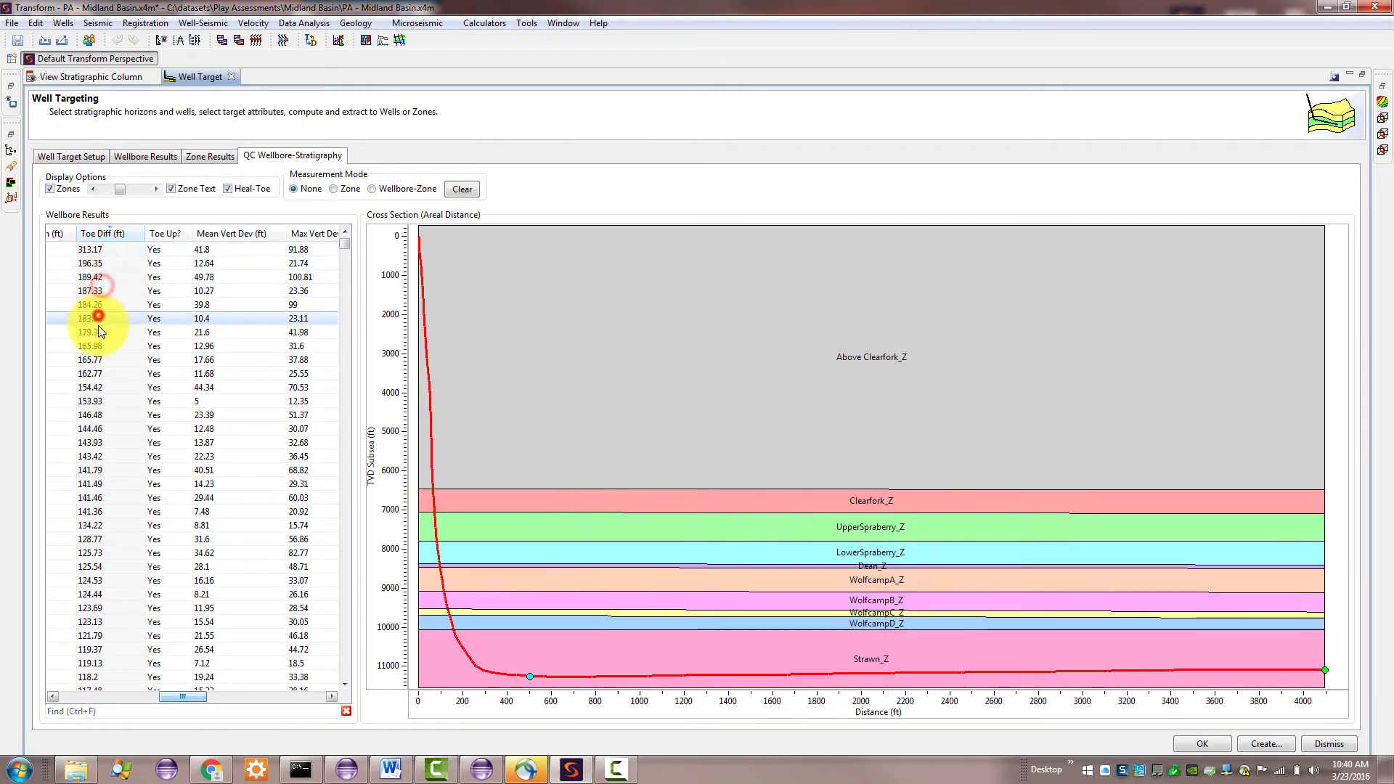
pyautogui.click(99, 359)
pyautogui.click(93, 381)
pyautogui.click(87, 400)
pyautogui.click(85, 428)
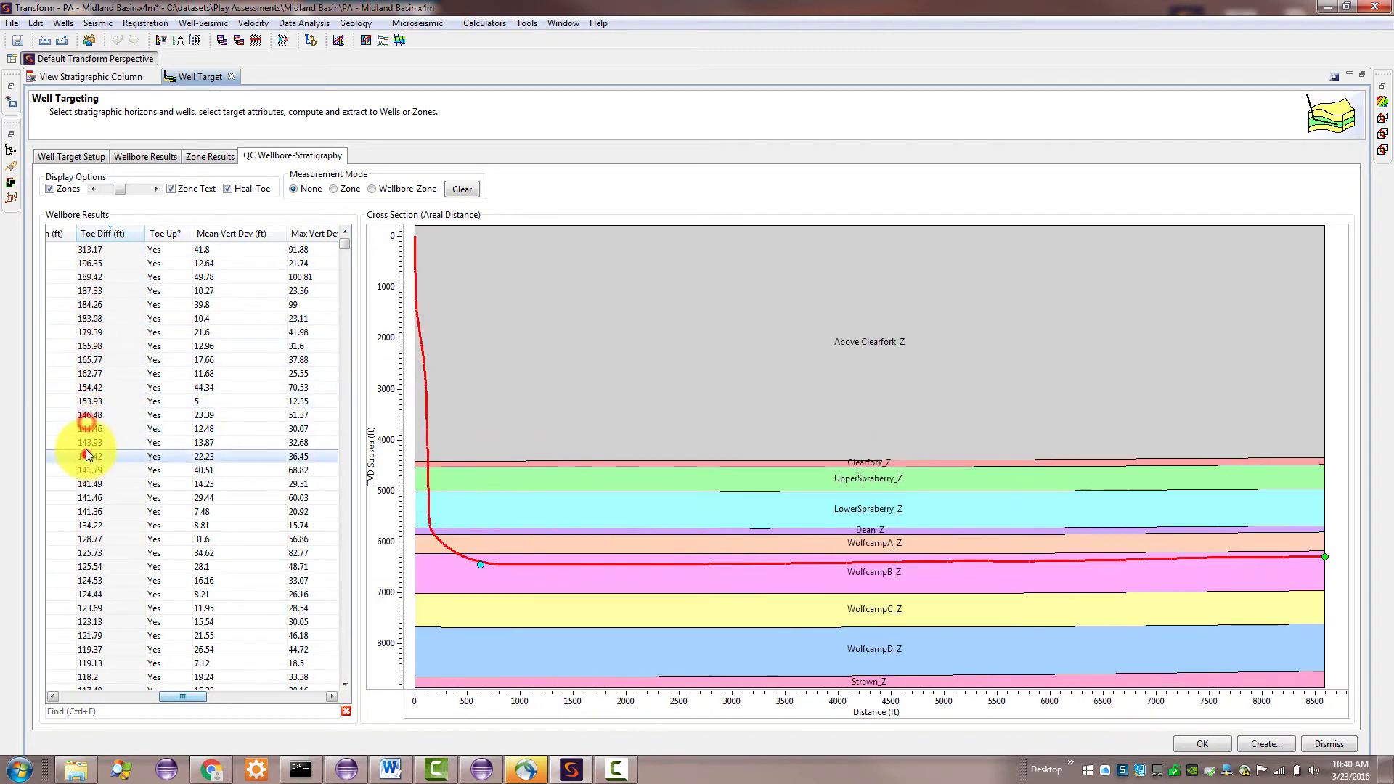
pyautogui.click(64, 357)
pyautogui.click(72, 308)
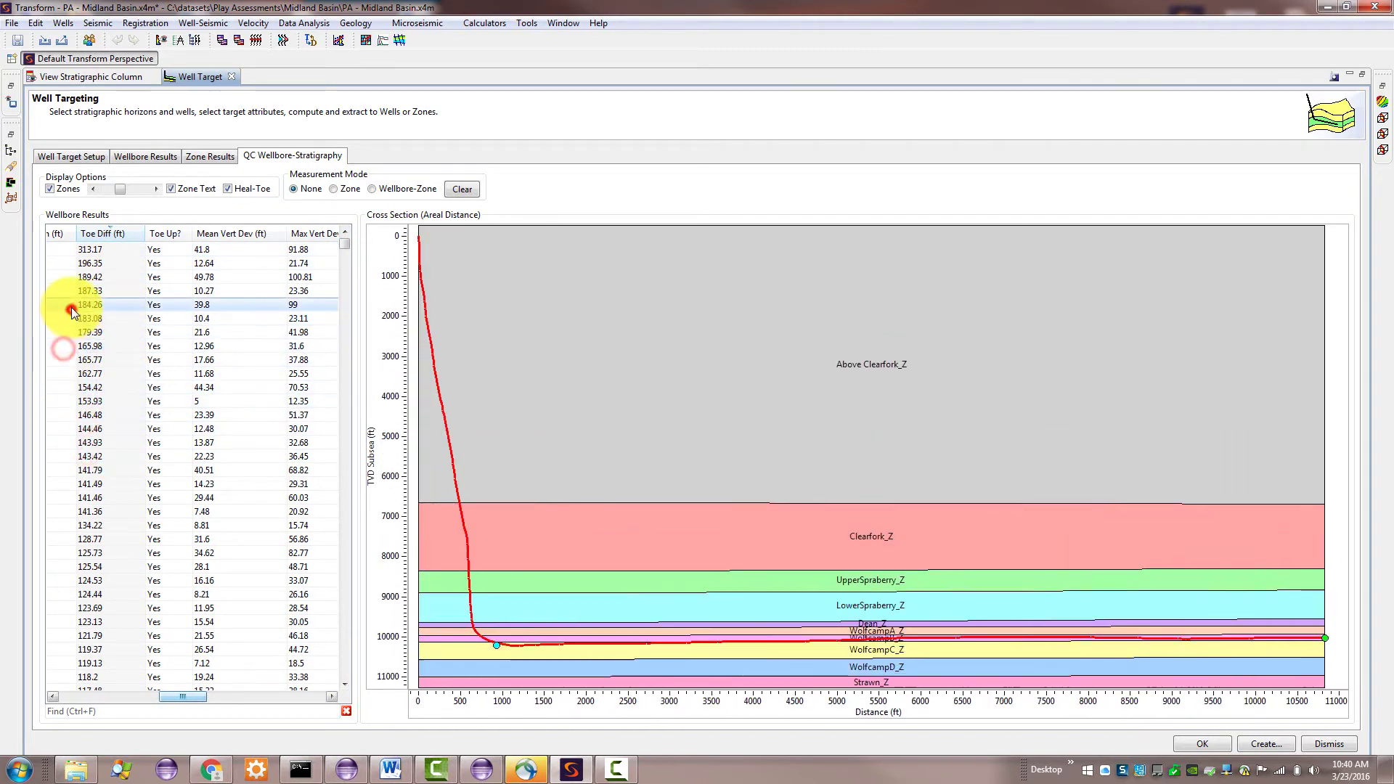
pyautogui.click(93, 360)
pyautogui.click(106, 415)
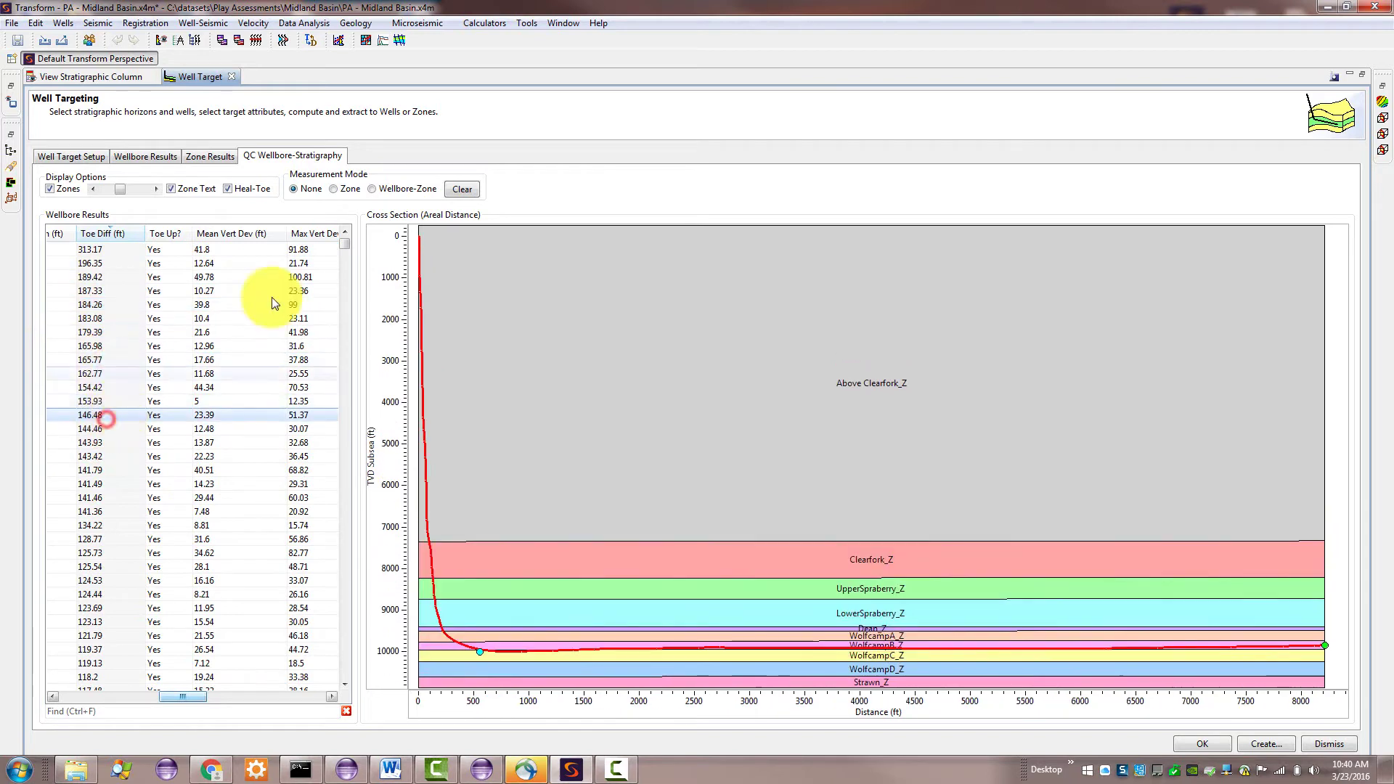
# - Set the measurement mode to Zone and measure zone thicknesses at several positions along the wellbore with Toe Diff 146.48
pyautogui.click(334, 190)
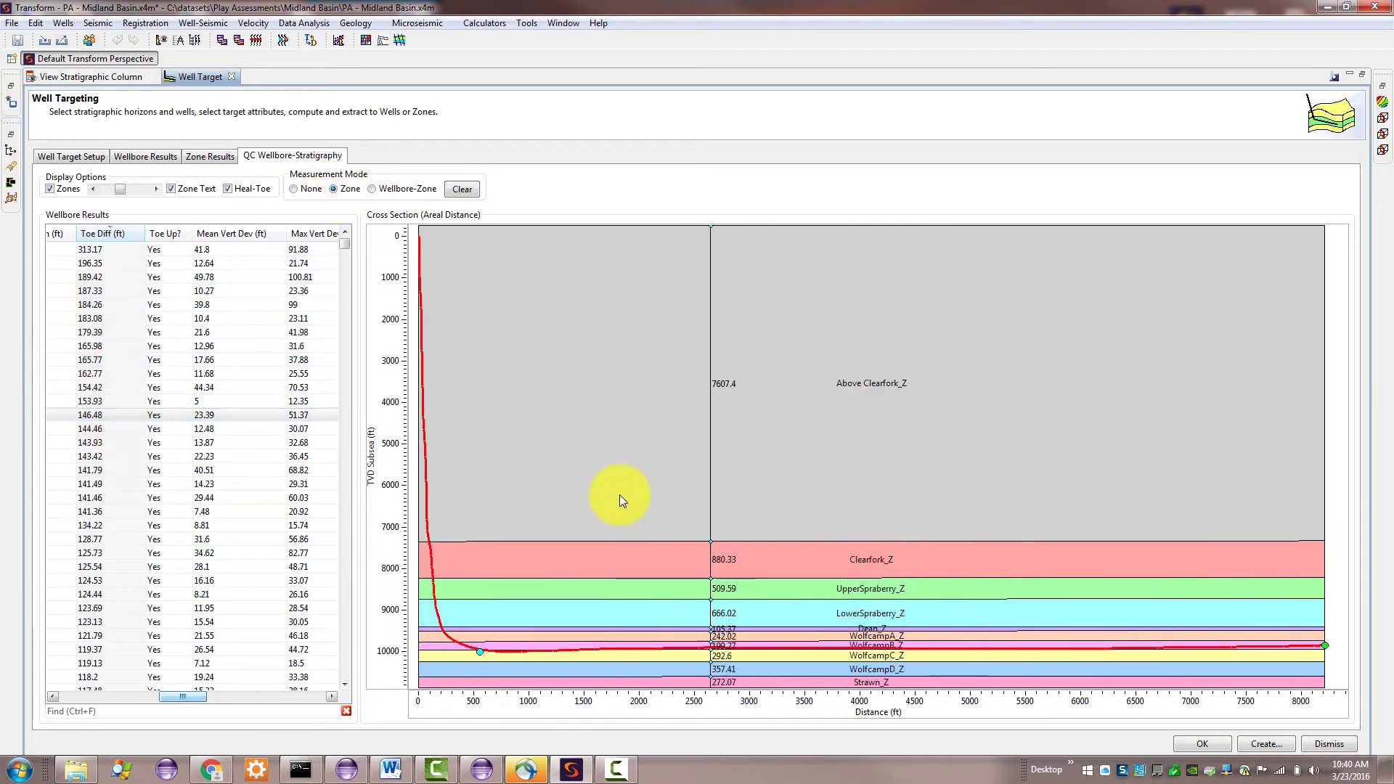
pyautogui.moveTo(397, 487); pyautogui.dragTo(385, 682)
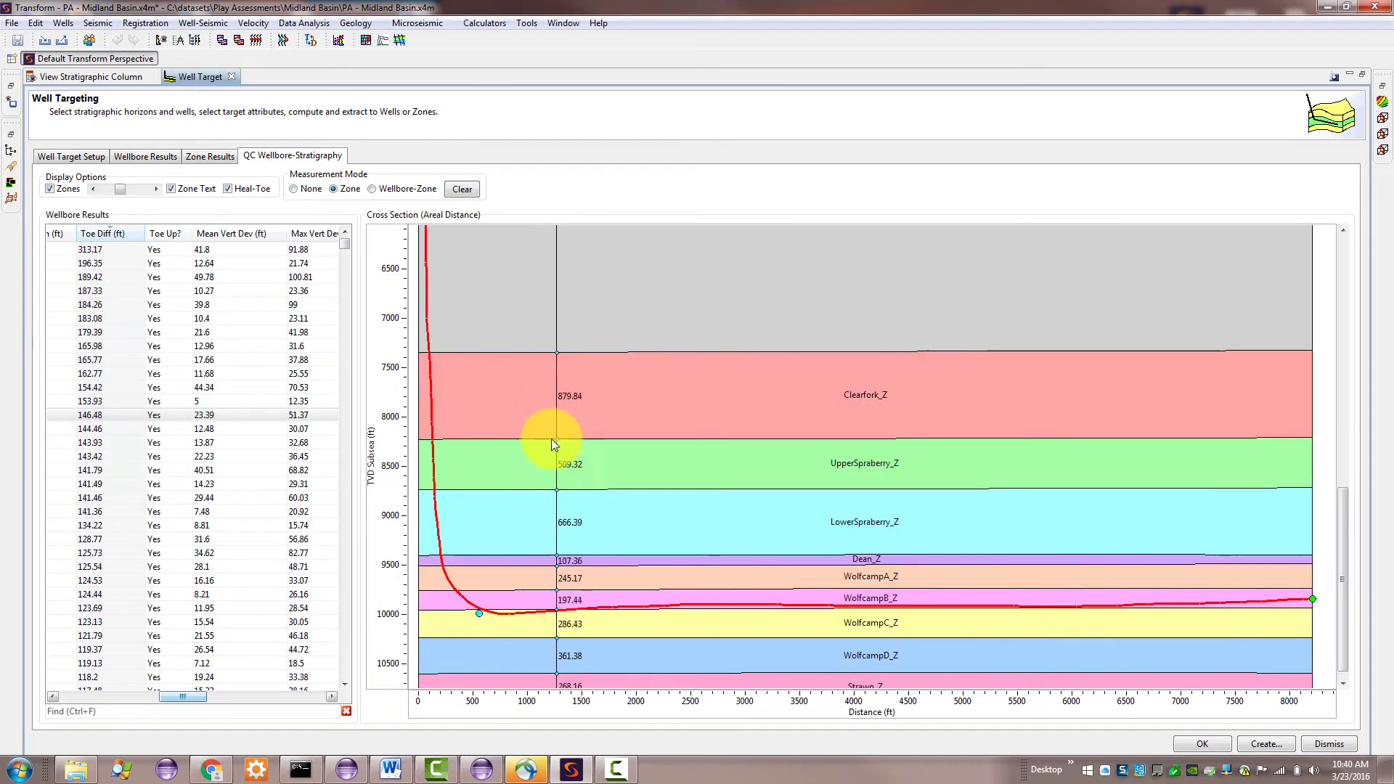
pyautogui.click(1190, 550)
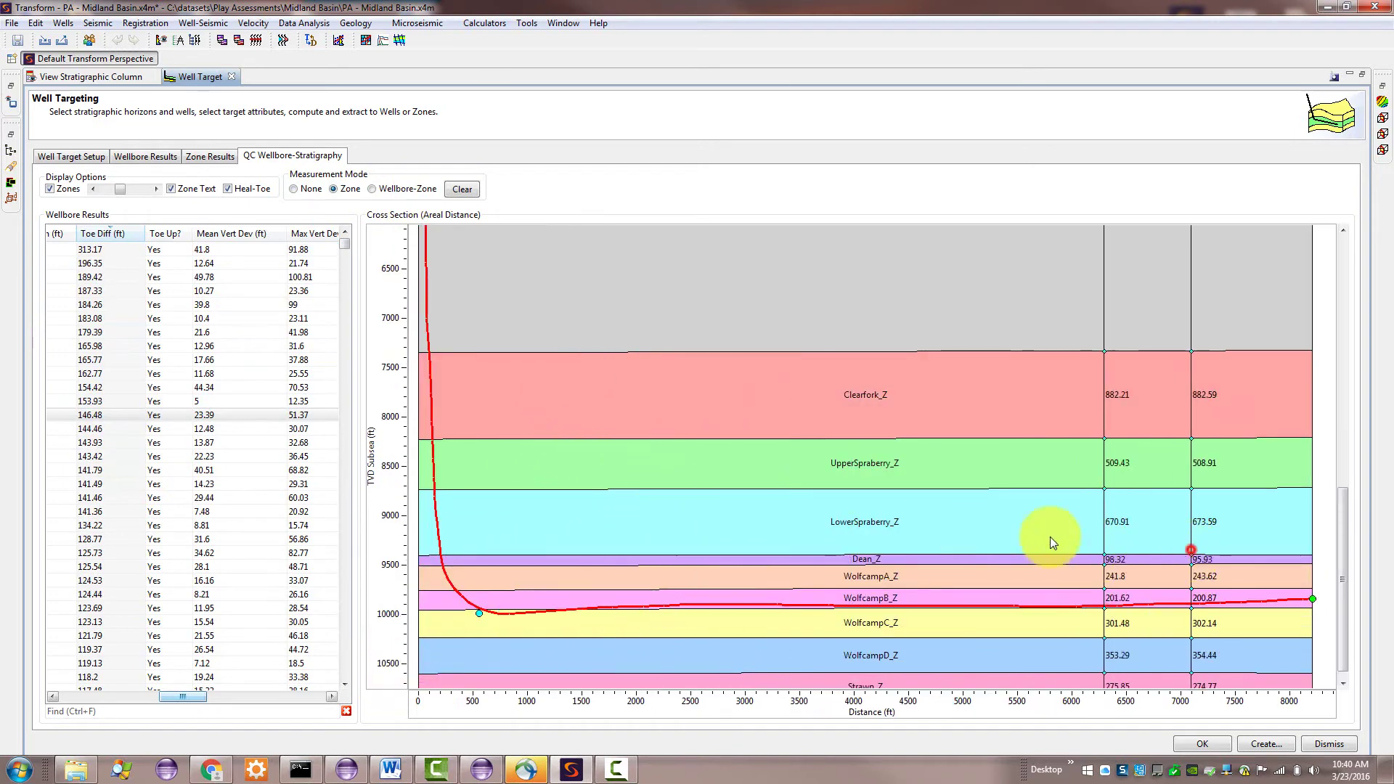
pyautogui.click(1004, 535)
pyautogui.click(600, 478)
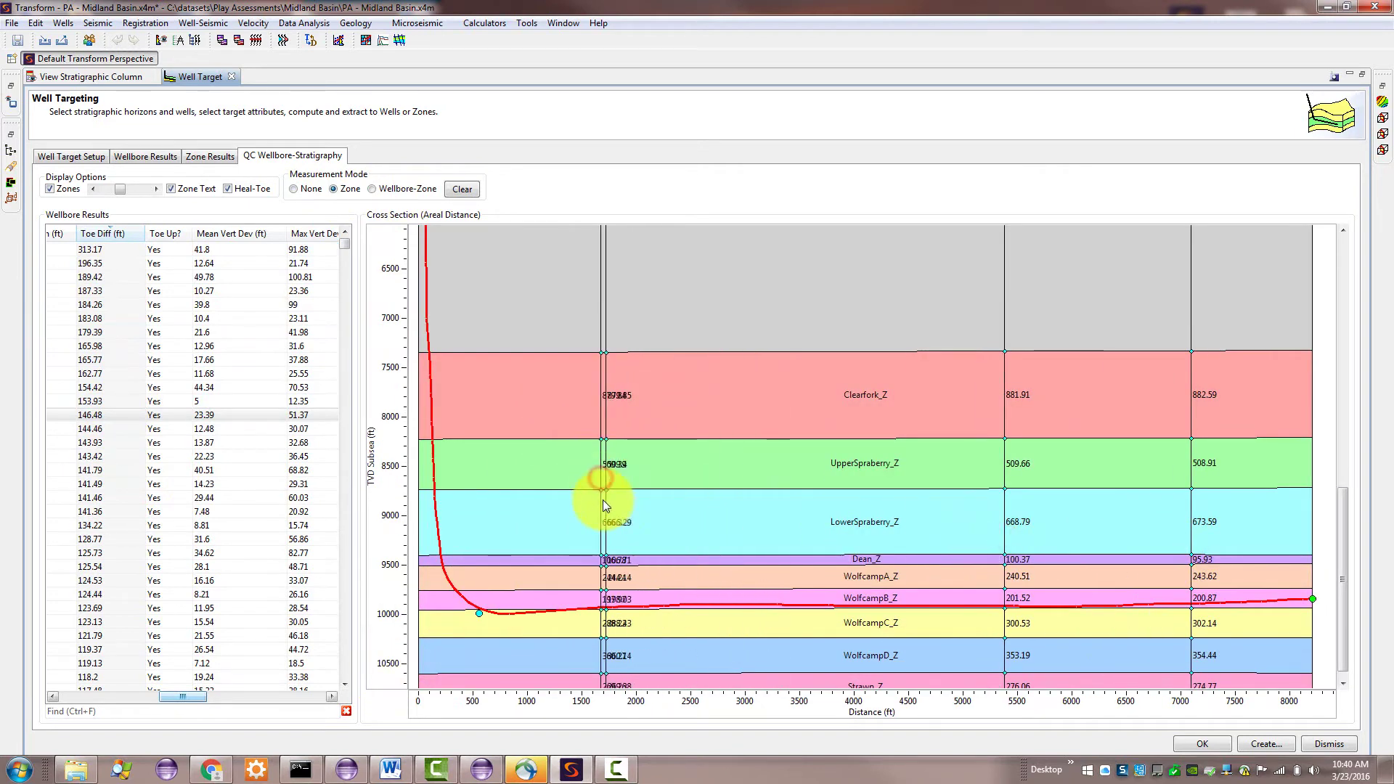
pyautogui.click(599, 499)
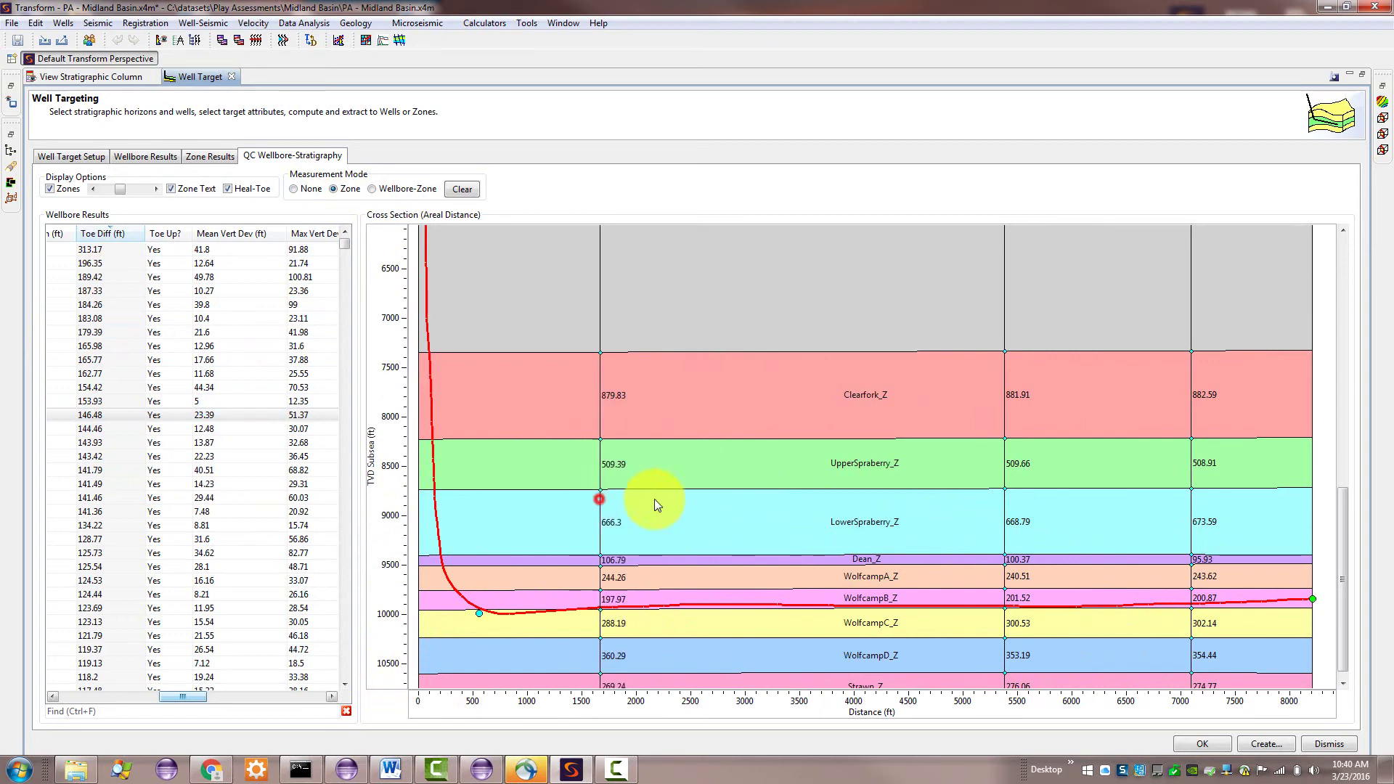
pyautogui.click(1002, 445)
pyautogui.click(545, 419)
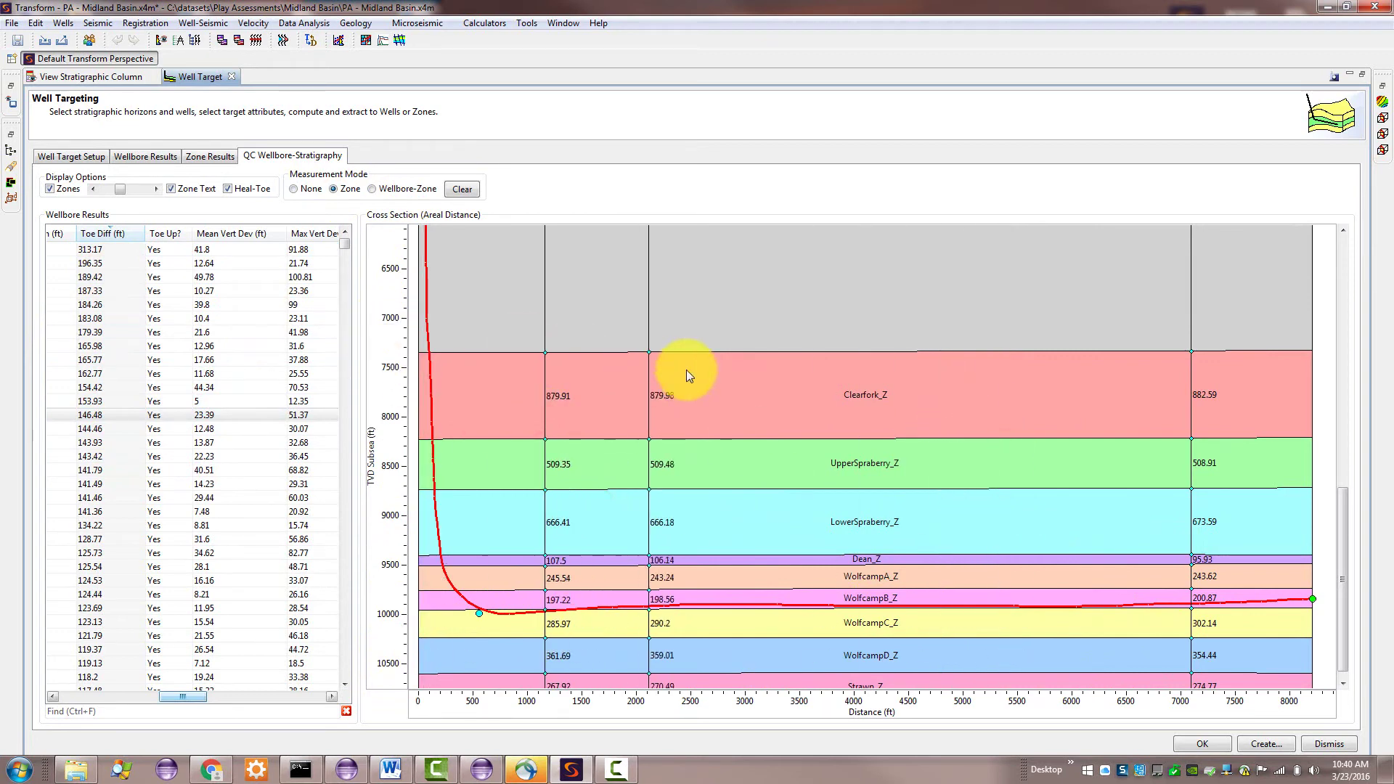
# - In Wellbore-Zone measurement mode, measure distances from the wellbore with the largest Toe Diff to the zone boundaries at several positions
pyautogui.click(372, 189)
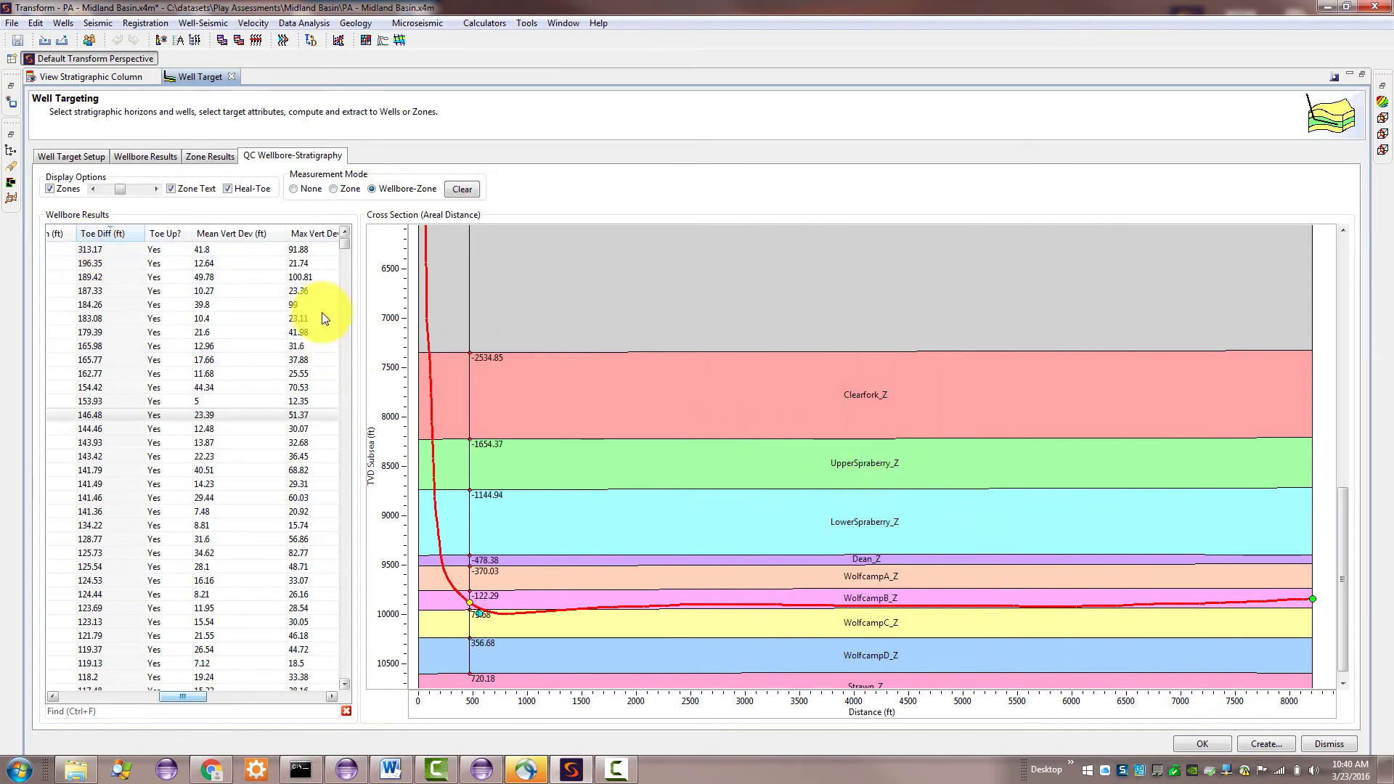
pyautogui.click(100, 251)
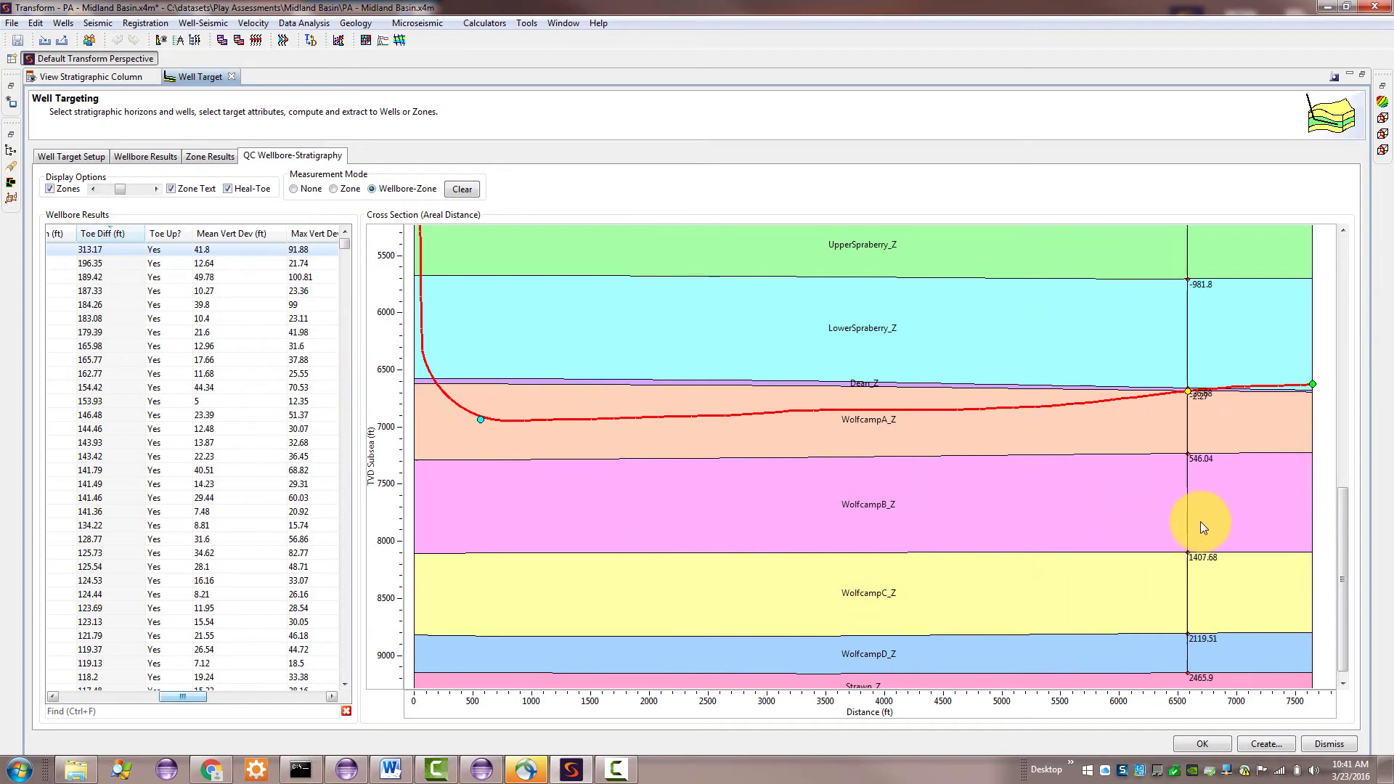
pyautogui.click(1035, 524)
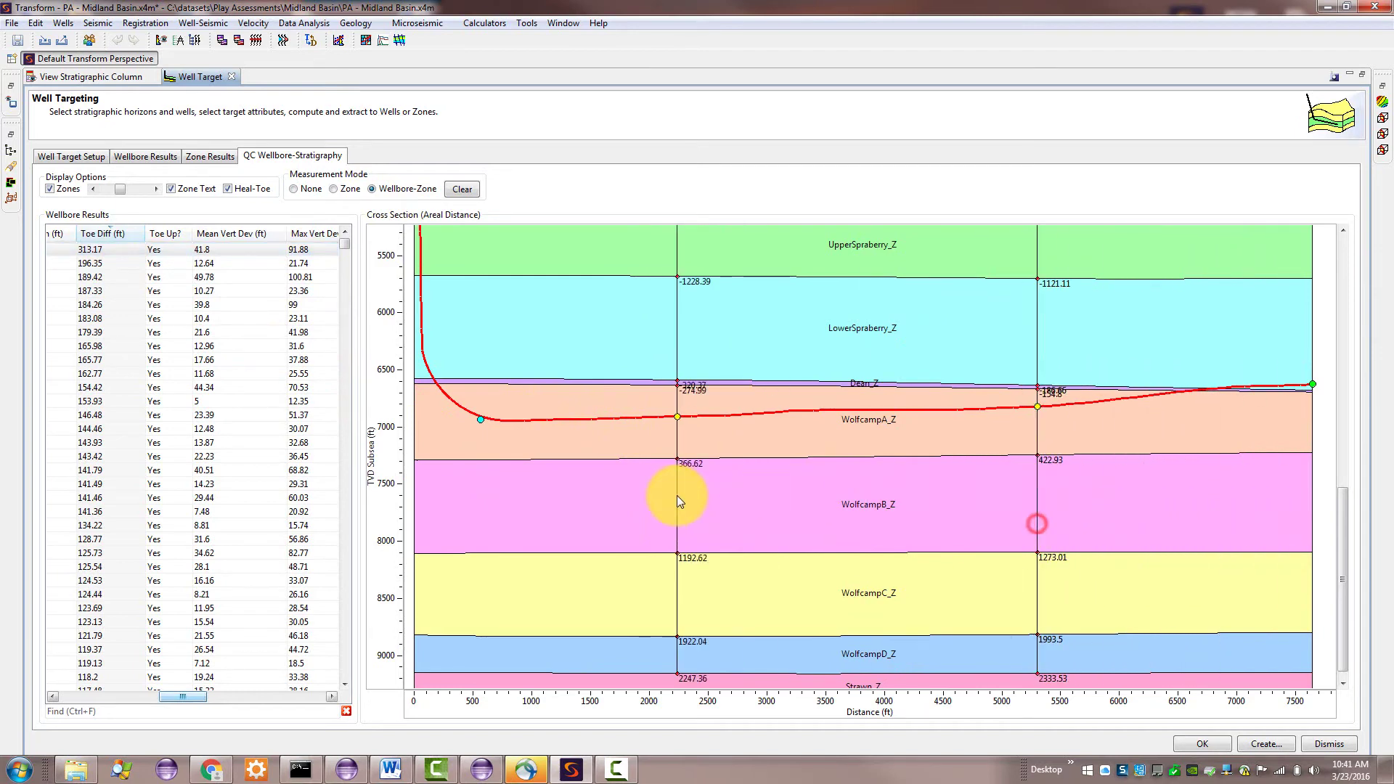
pyautogui.click(676, 496)
pyautogui.click(465, 453)
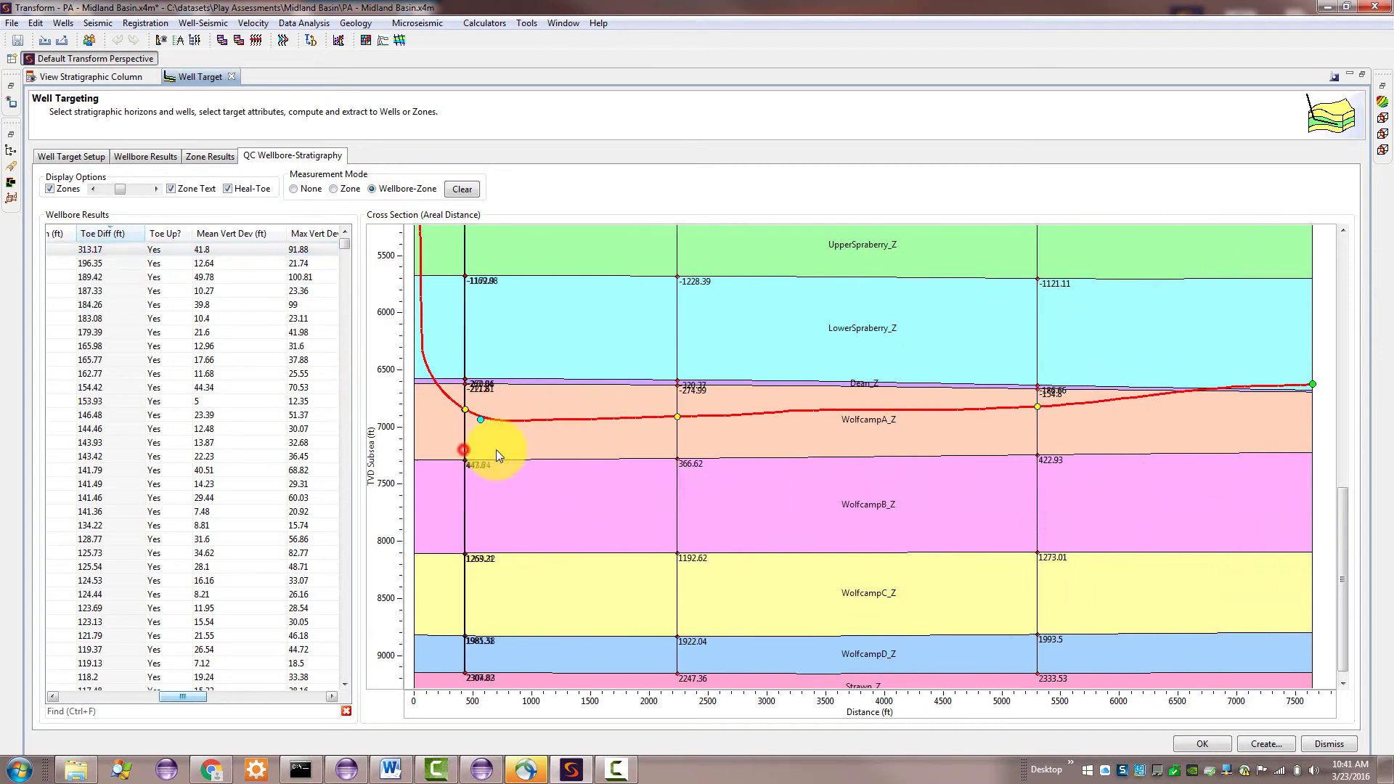
pyautogui.click(1036, 494)
pyautogui.click(961, 489)
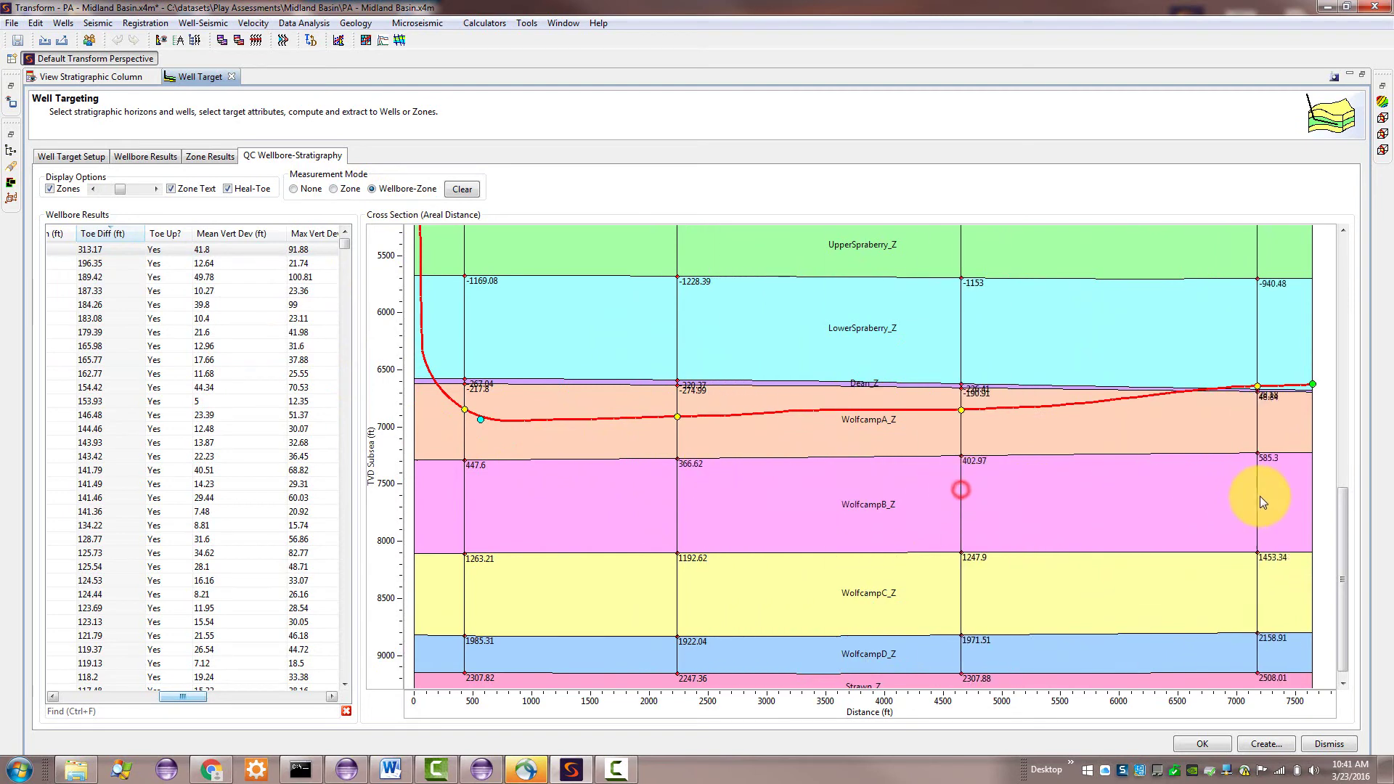
# - Measure wellbore-to-zone distances near the toe, and open the cross-section image export without saving a file
pyautogui.click(1261, 496)
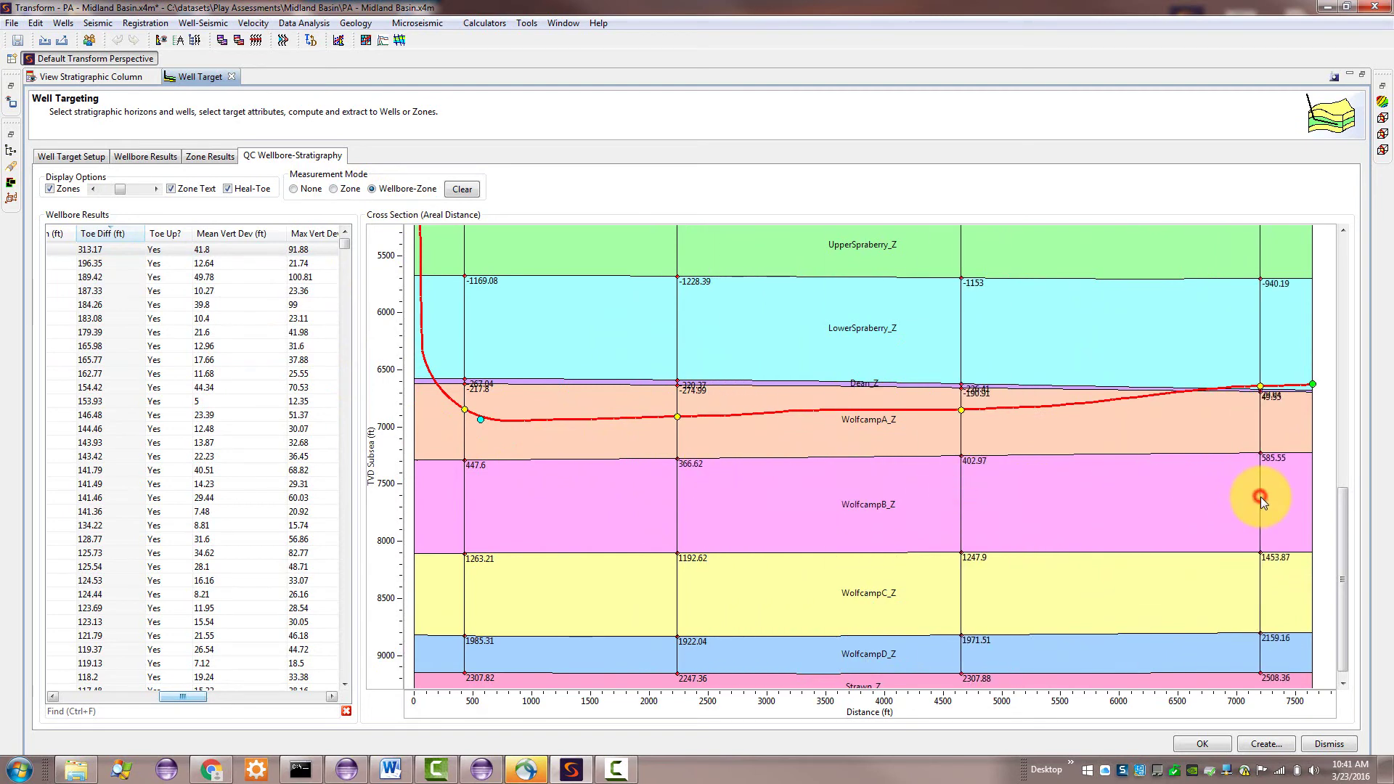
pyautogui.click(1332, 83)
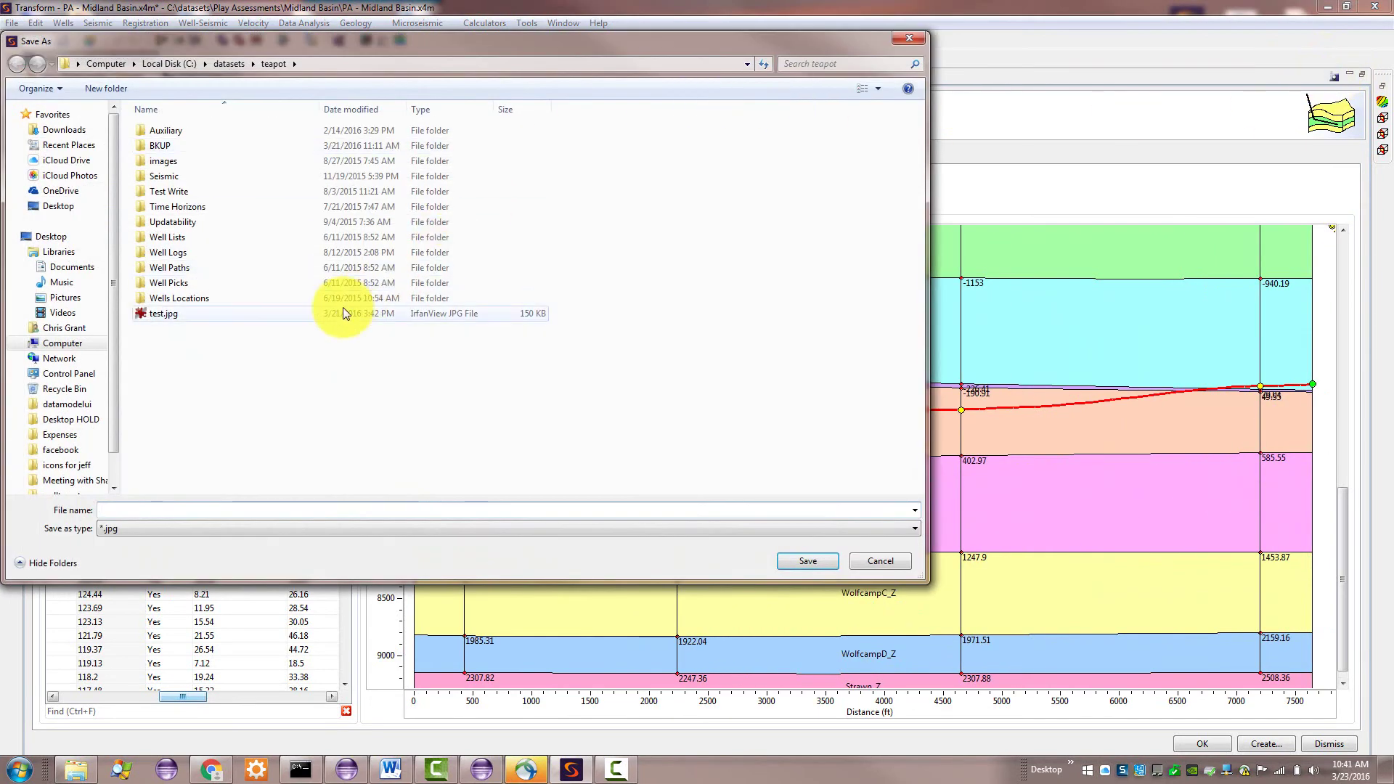
pyautogui.click(880, 561)
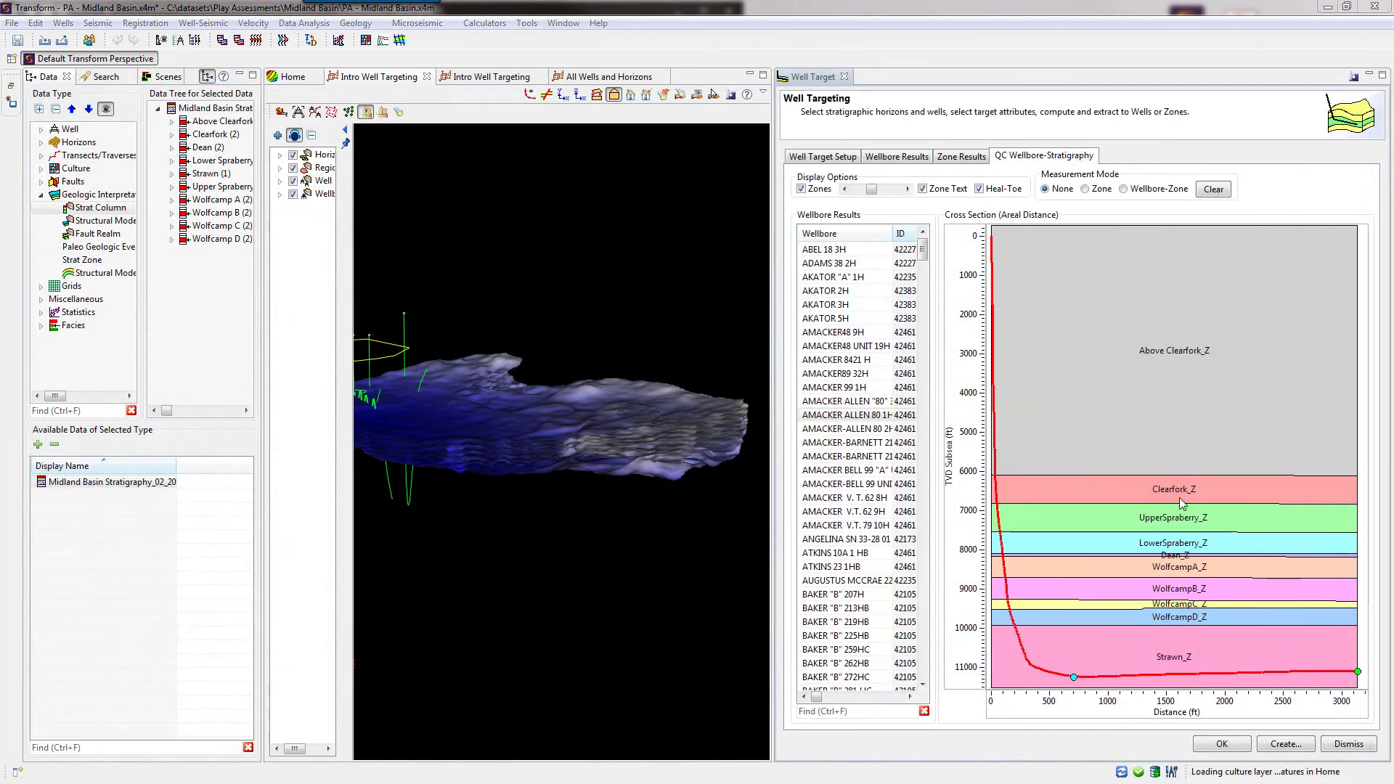
# - Create the wellbore-based well attributes Max_Areal_Dev and Max_Vert_Dev from the well targeting results
pyautogui.click(1286, 742)
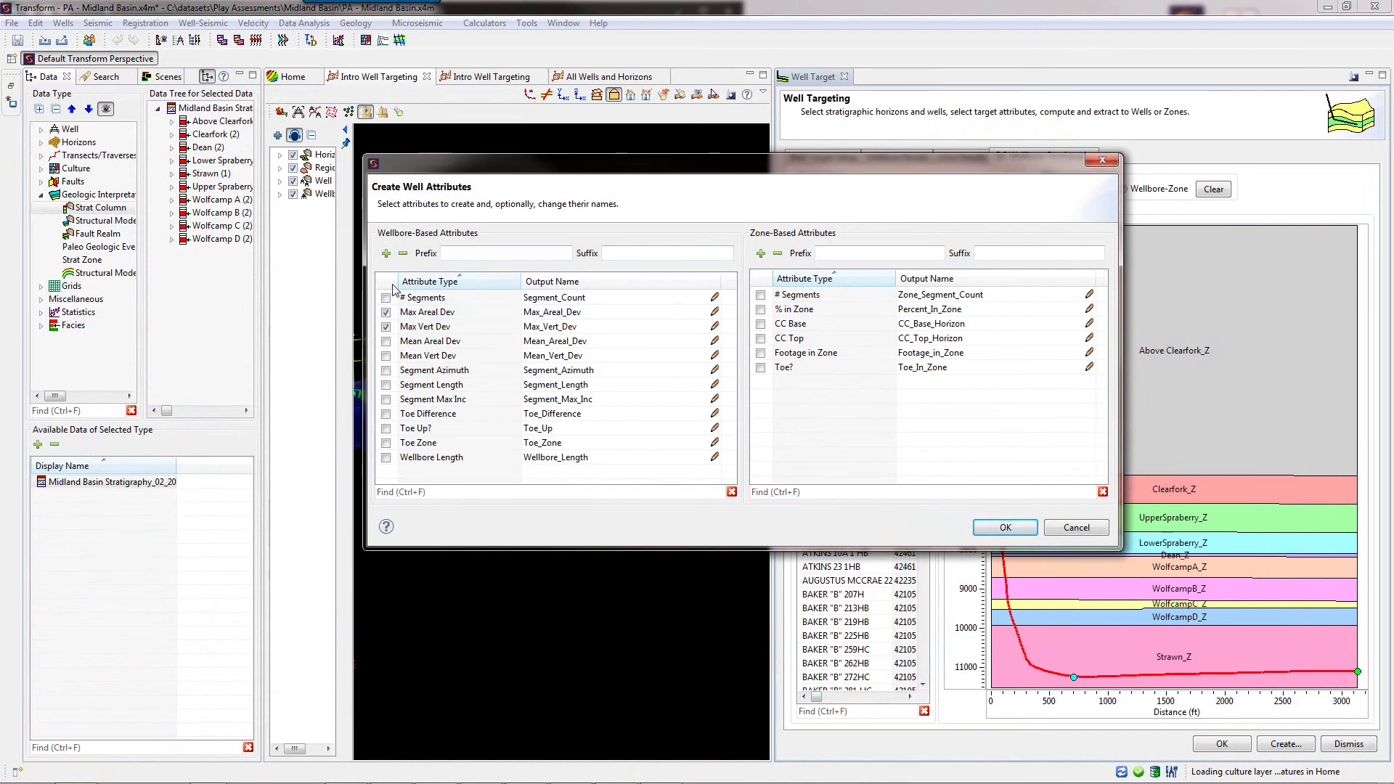
pyautogui.click(1005, 528)
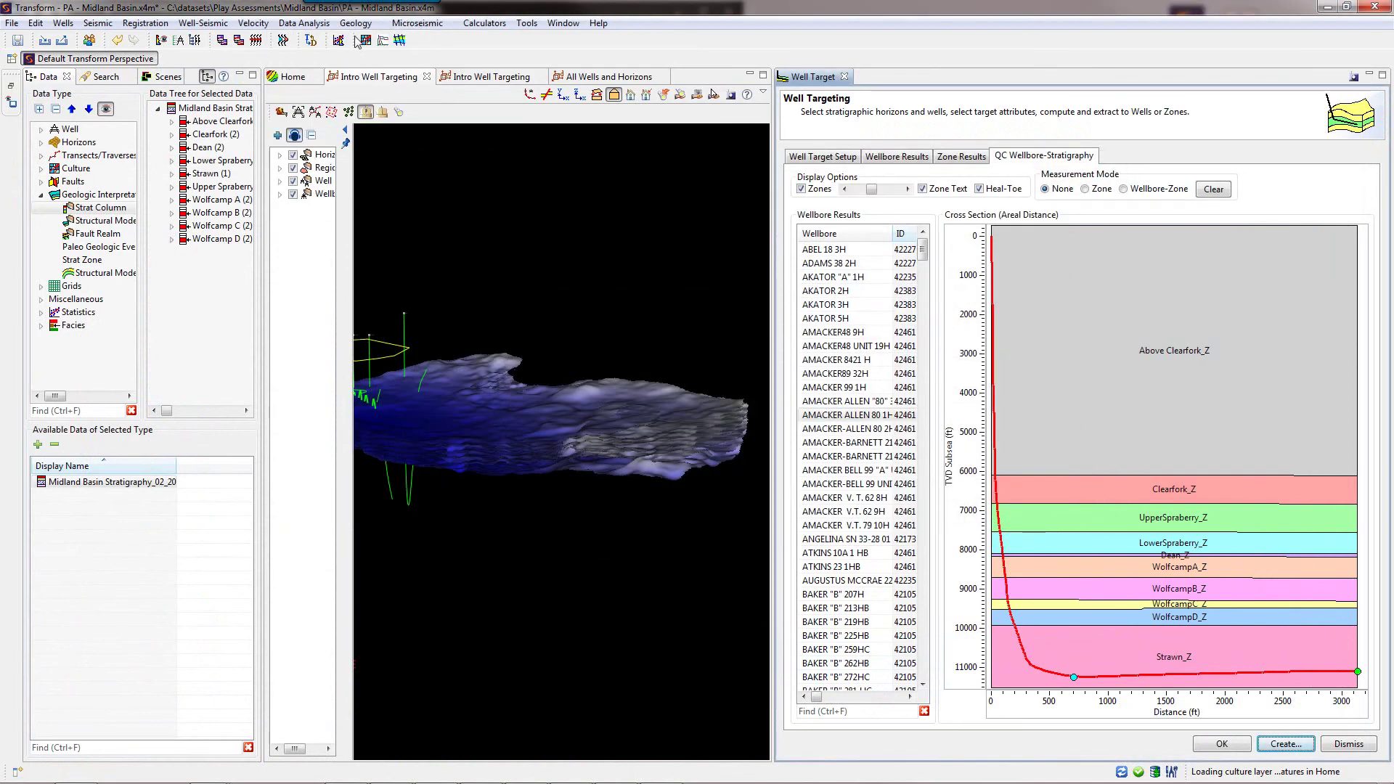
# - Open a new well/zone attribute crossplot in a maximized view and locate the deviation and segment attributes among the scalars
pyautogui.click(303, 22)
pyautogui.click(294, 131)
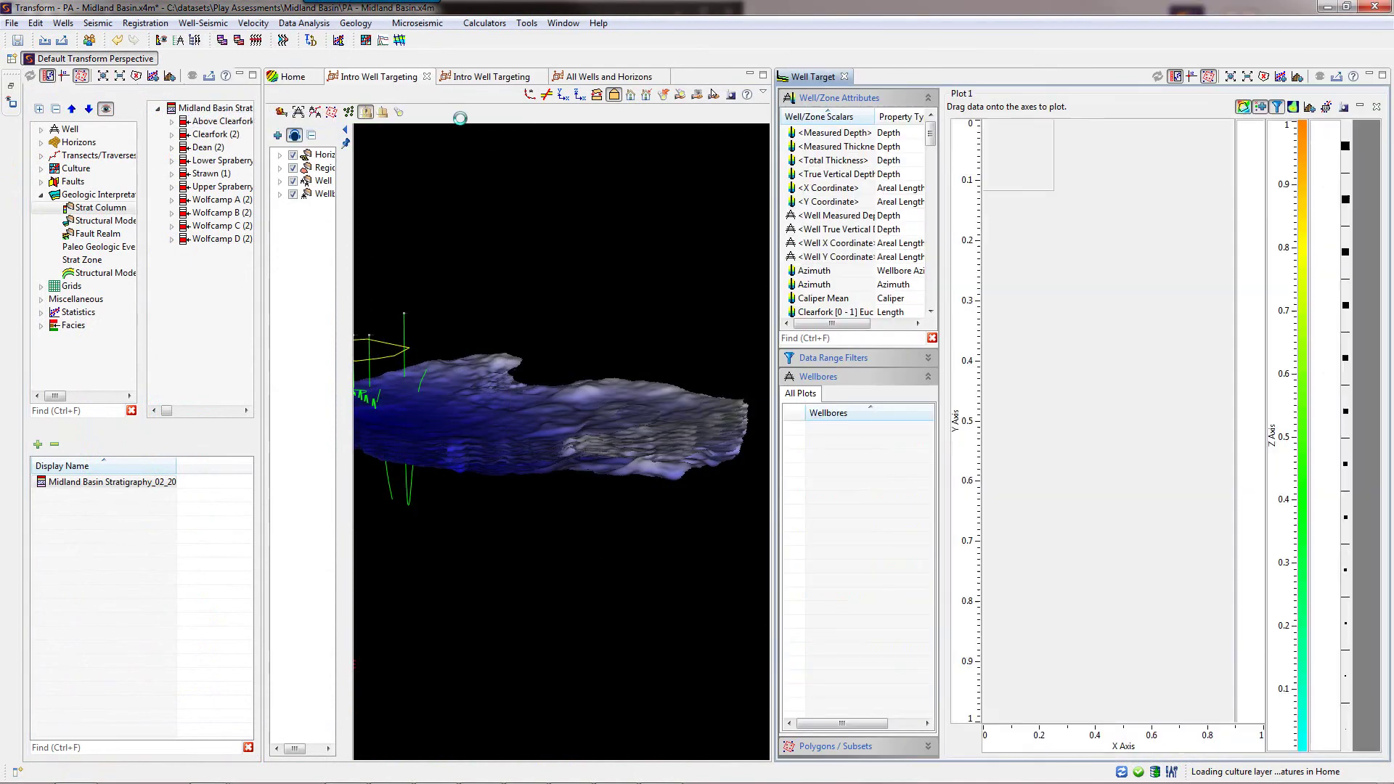
pyautogui.doubleClick(887, 77)
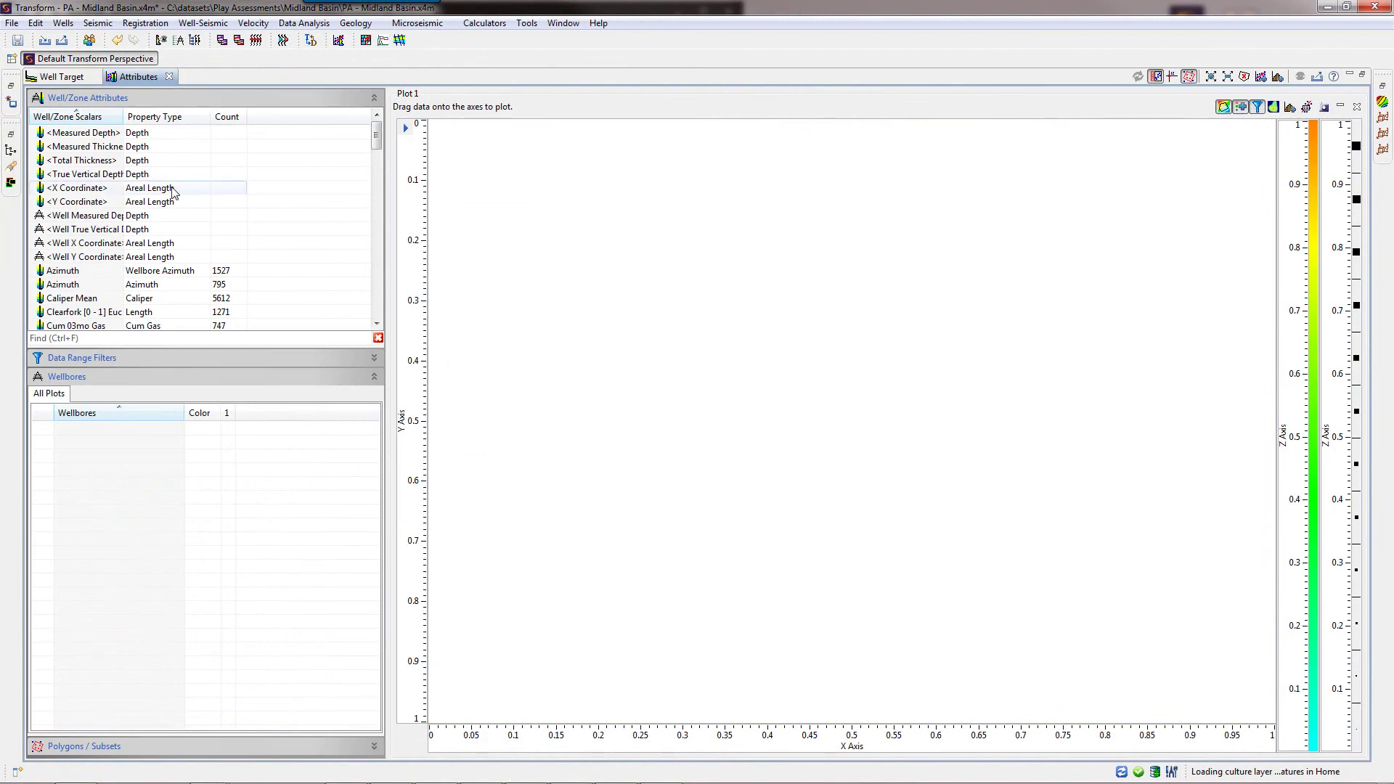
pyautogui.scroll(-15, 205, 236)
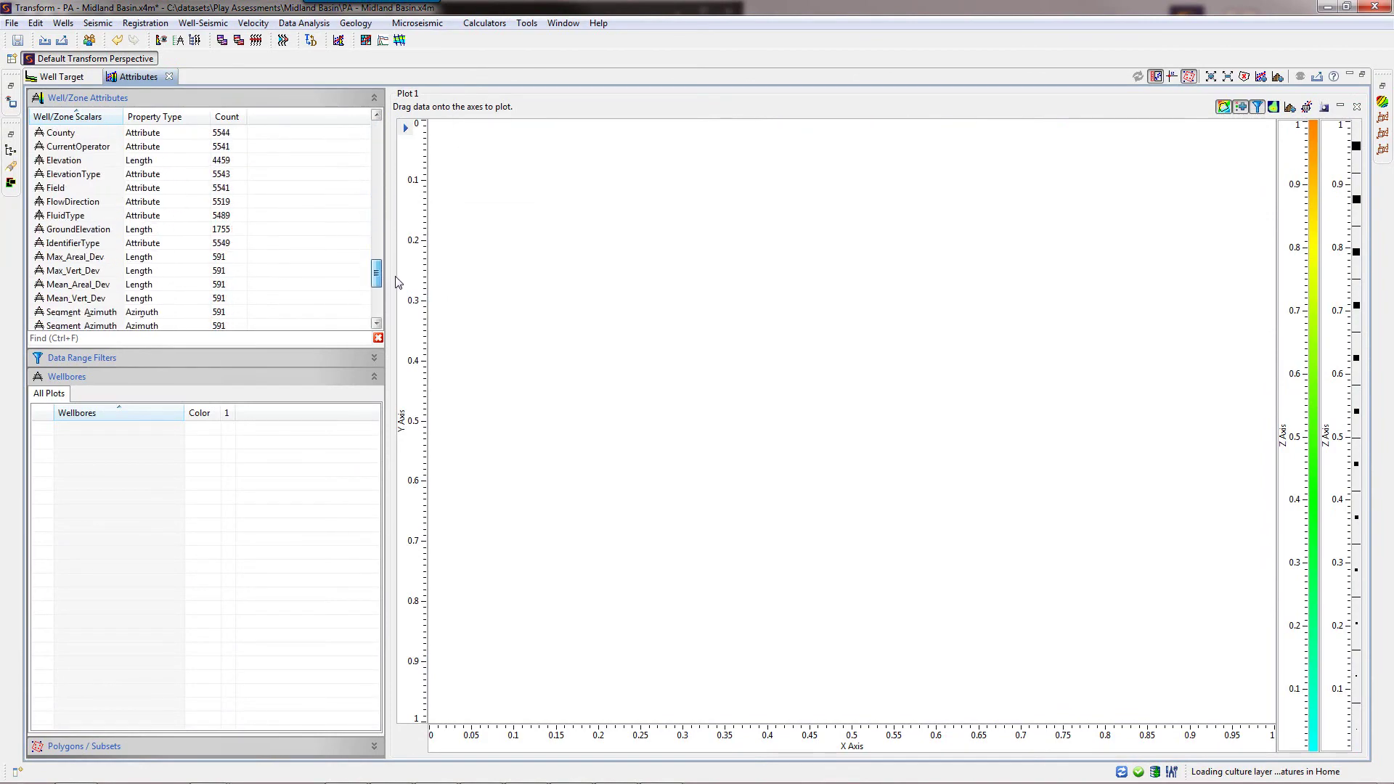